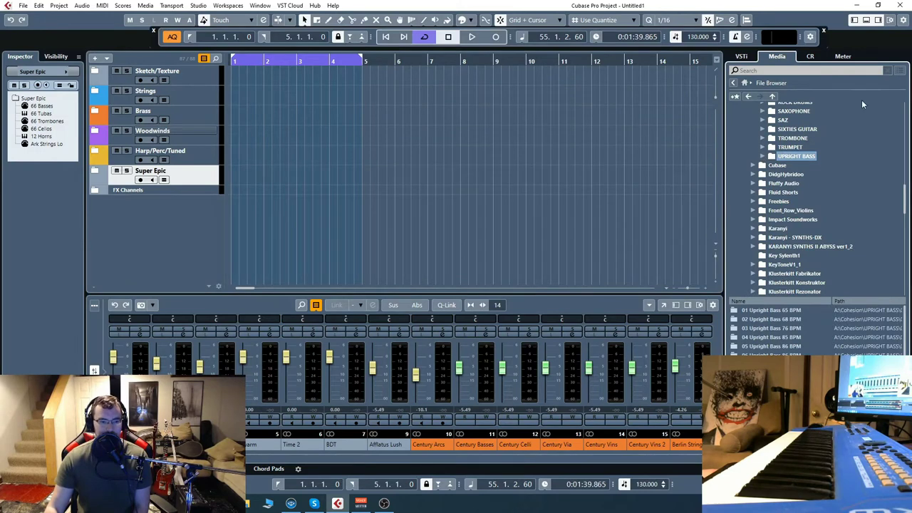
Step: Examine the instrument folders in the Cohesion library and the numbered loop folders inside ACOUSTIC GUITAR
{"action": "scroll", "coordinate": [782, 199], "scroll_direction": "up", "scroll_amount": 5}
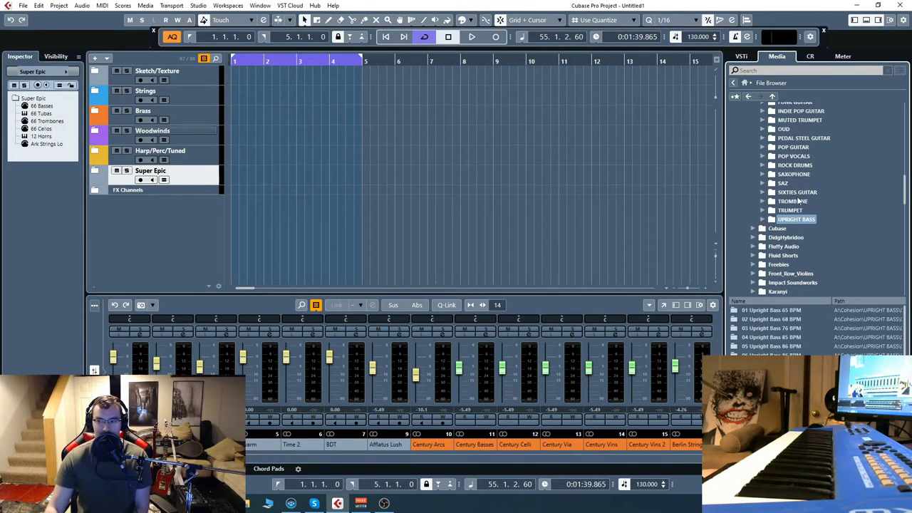
{"action": "scroll", "coordinate": [808, 202], "scroll_direction": "up", "scroll_amount": 2}
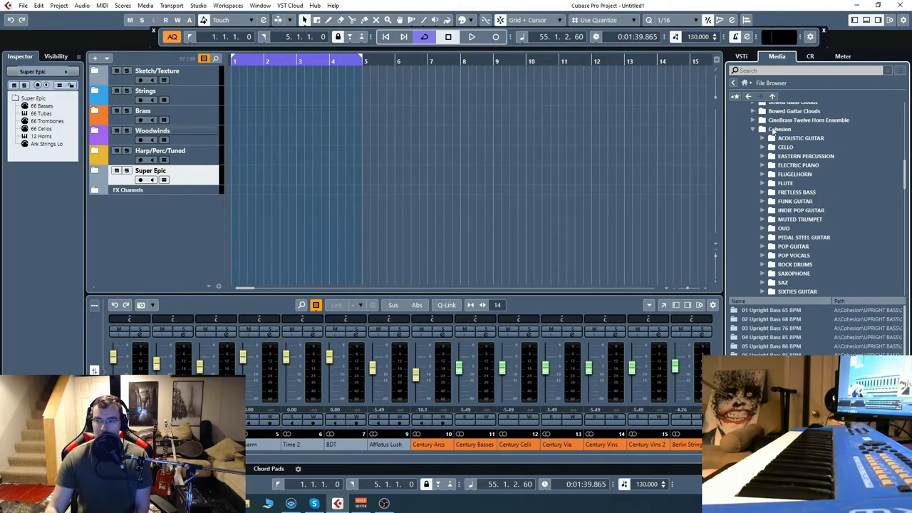
{"action": "left_click", "coordinate": [753, 130]}
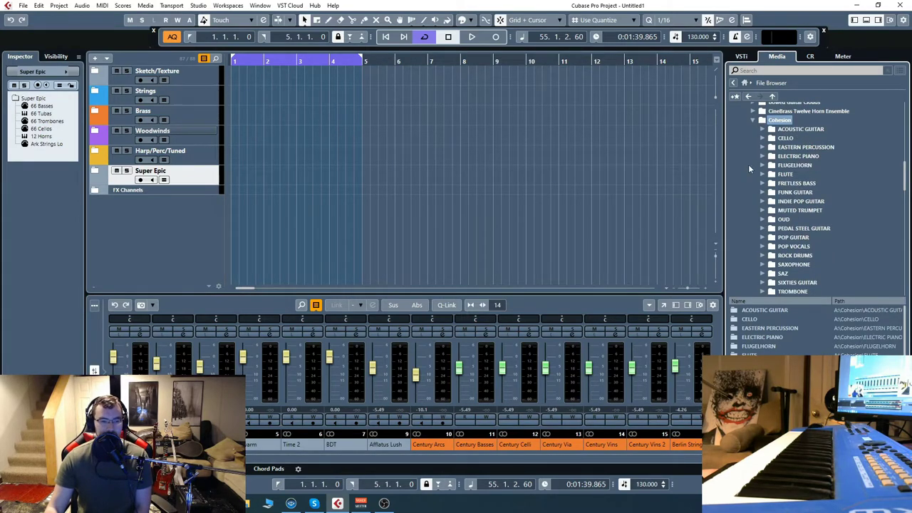
{"action": "scroll", "coordinate": [804, 135], "scroll_direction": "down", "scroll_amount": 1}
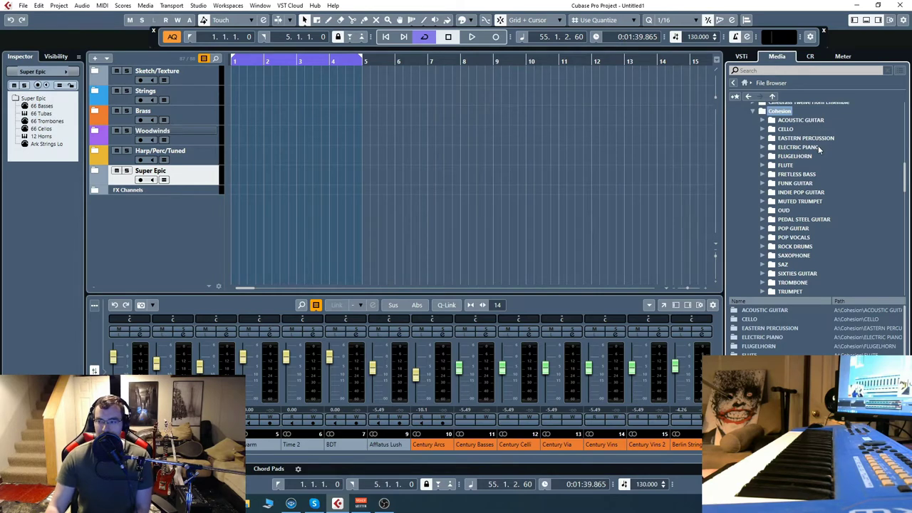
{"action": "left_click", "coordinate": [762, 120]}
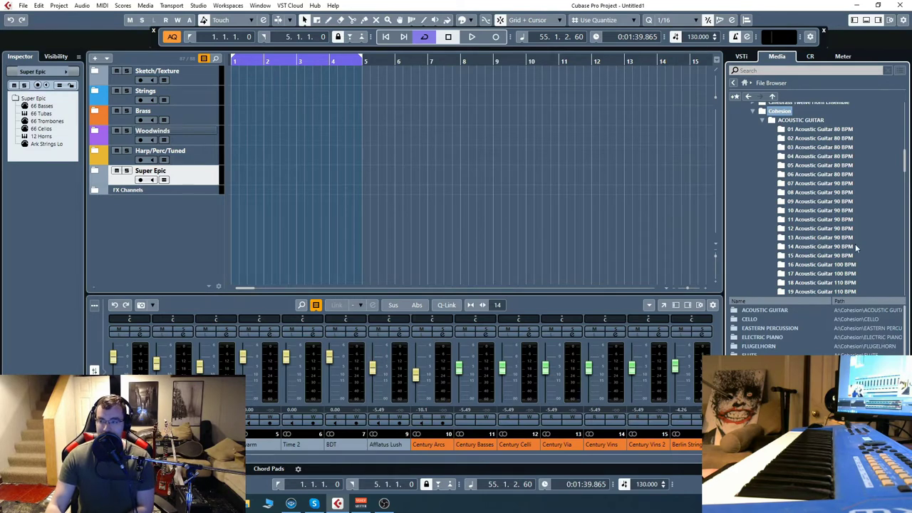
{"action": "scroll", "coordinate": [818, 151], "scroll_direction": "down", "scroll_amount": 1}
{"action": "scroll", "coordinate": [837, 161], "scroll_direction": "down", "scroll_amount": 10}
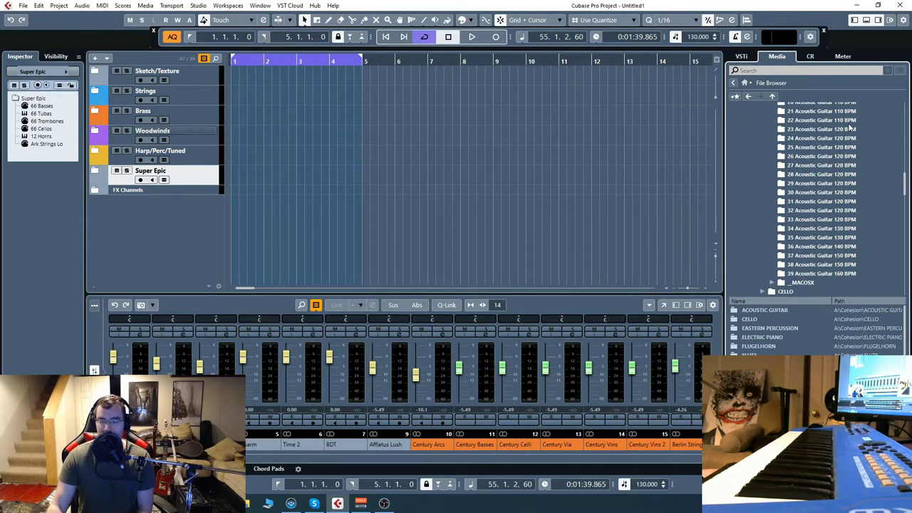
{"action": "scroll", "coordinate": [849, 224], "scroll_direction": "down", "scroll_amount": 5}
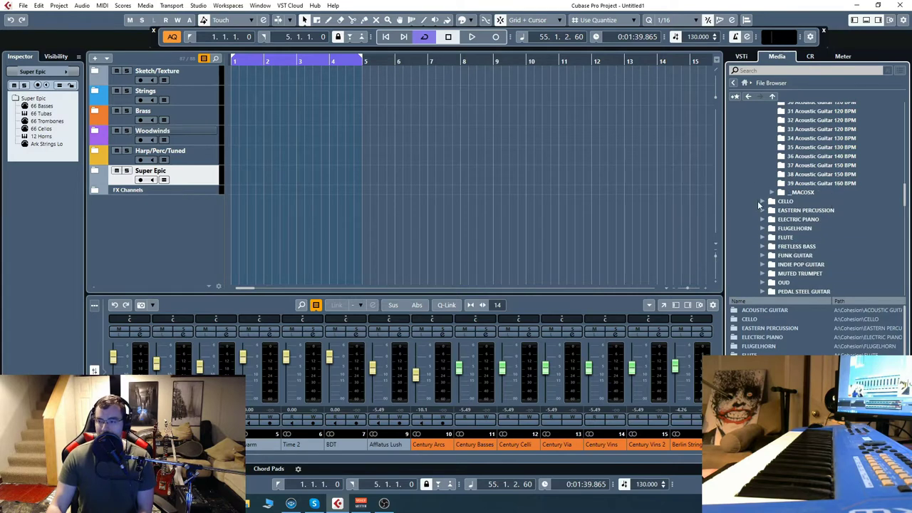
{"action": "scroll", "coordinate": [799, 215], "scroll_direction": "down", "scroll_amount": 1}
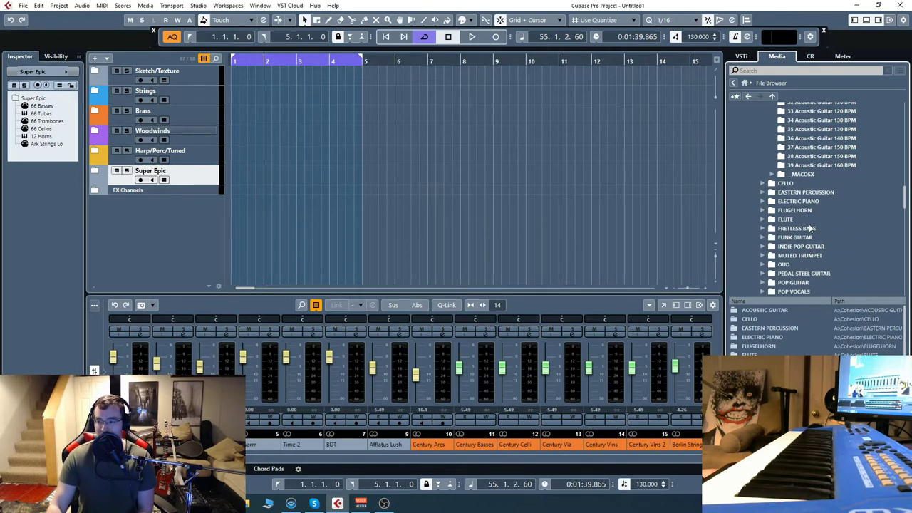
{"action": "scroll", "coordinate": [796, 207], "scroll_direction": "down", "scroll_amount": 1}
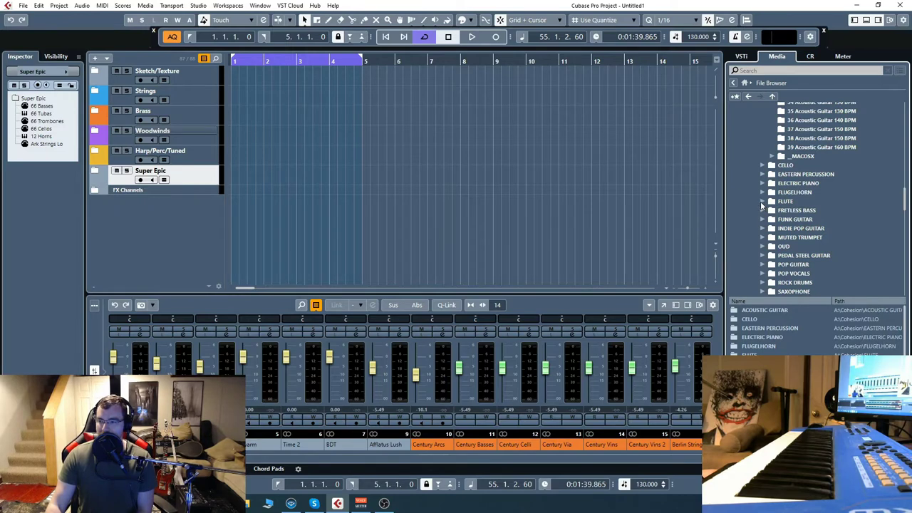
{"action": "scroll", "coordinate": [764, 204], "scroll_direction": "down", "scroll_amount": 1}
{"action": "scroll", "coordinate": [764, 203], "scroll_direction": "down", "scroll_amount": 1}
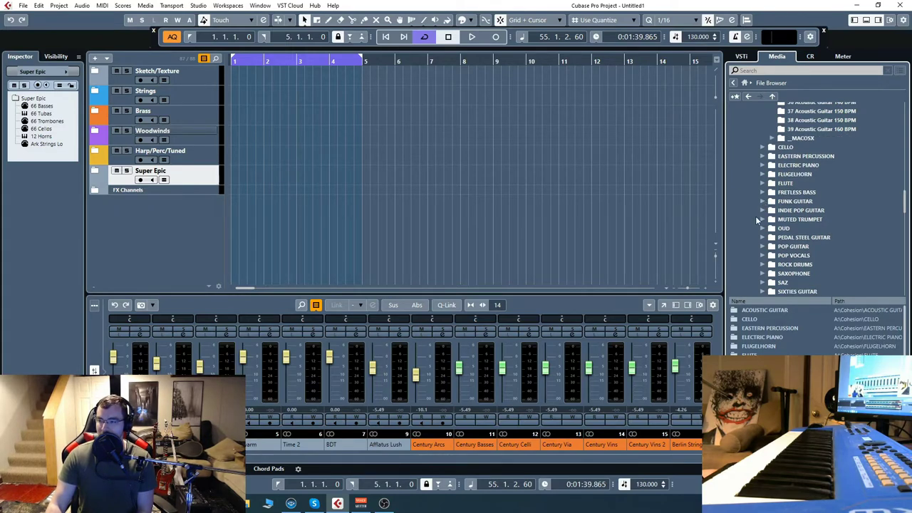
{"action": "scroll", "coordinate": [760, 212], "scroll_direction": "down", "scroll_amount": 2}
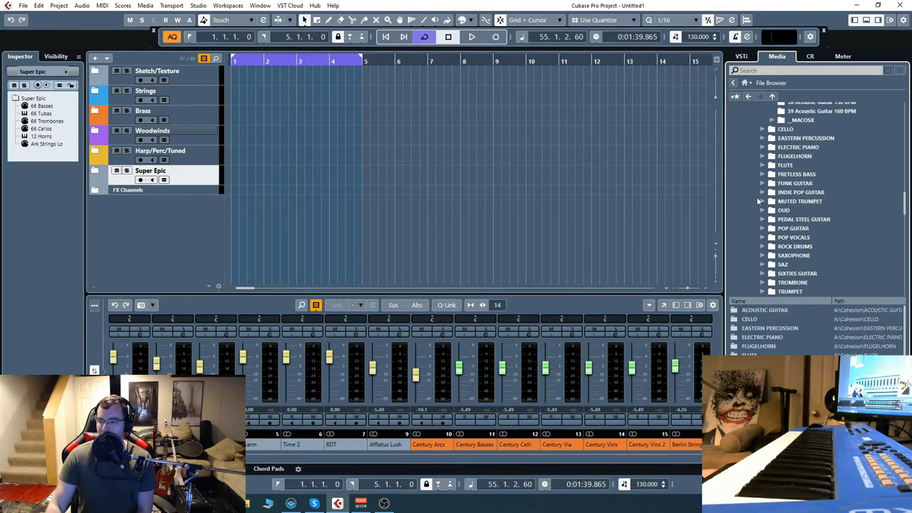
{"action": "scroll", "coordinate": [798, 158], "scroll_direction": "down", "scroll_amount": 3}
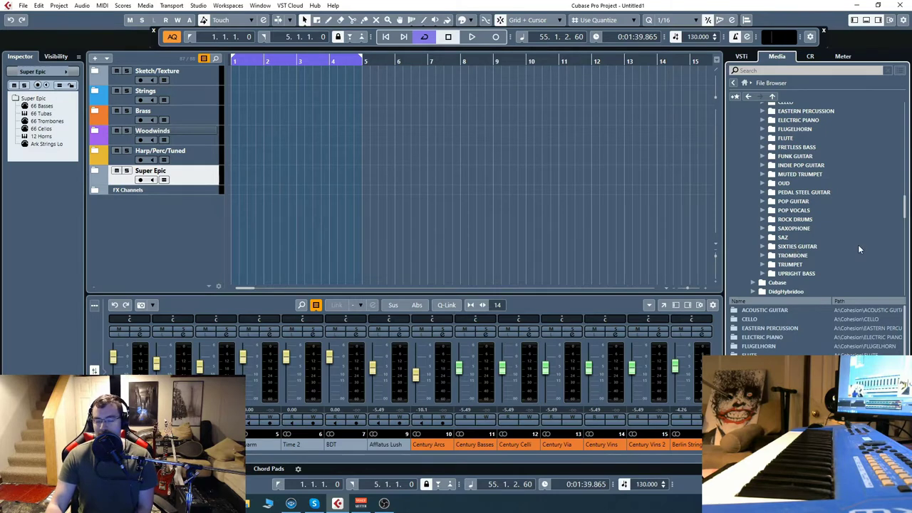
Step: Collapse the ACOUSTIC GUITAR folder and audition the 01 Electric Guitar loop in 01 Indie Pop Guitar 60 BPM
{"action": "scroll", "coordinate": [798, 226], "scroll_direction": "up", "scroll_amount": 7}
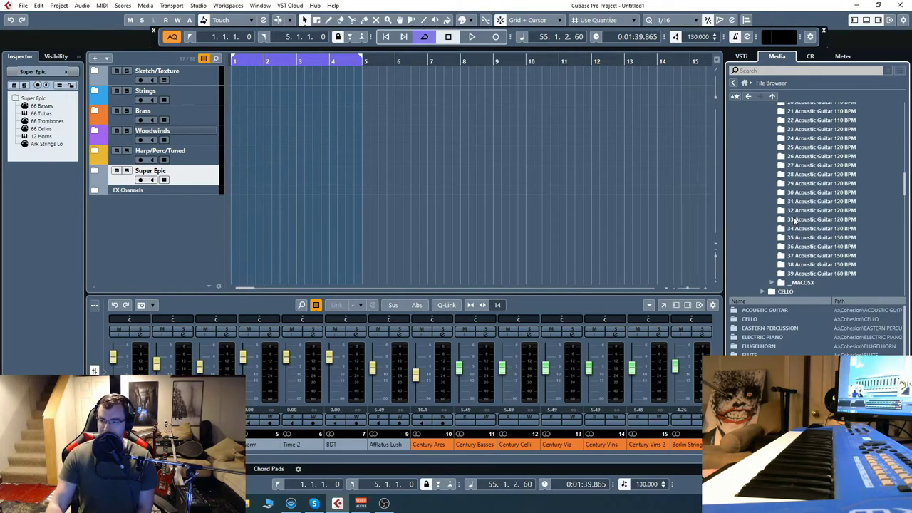
{"action": "scroll", "coordinate": [794, 221], "scroll_direction": "up", "scroll_amount": 7}
{"action": "left_click", "coordinate": [763, 148]}
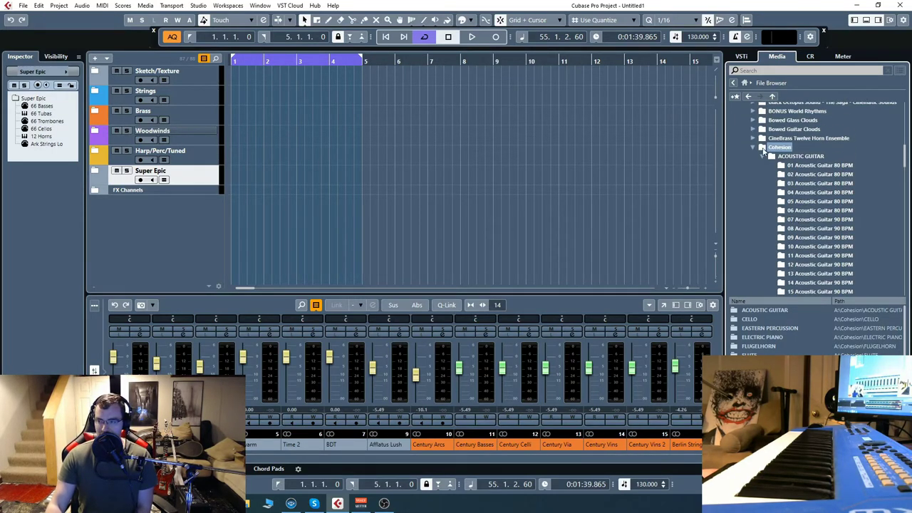
{"action": "left_click", "coordinate": [763, 154]}
{"action": "scroll", "coordinate": [766, 163], "scroll_direction": "down", "scroll_amount": 3}
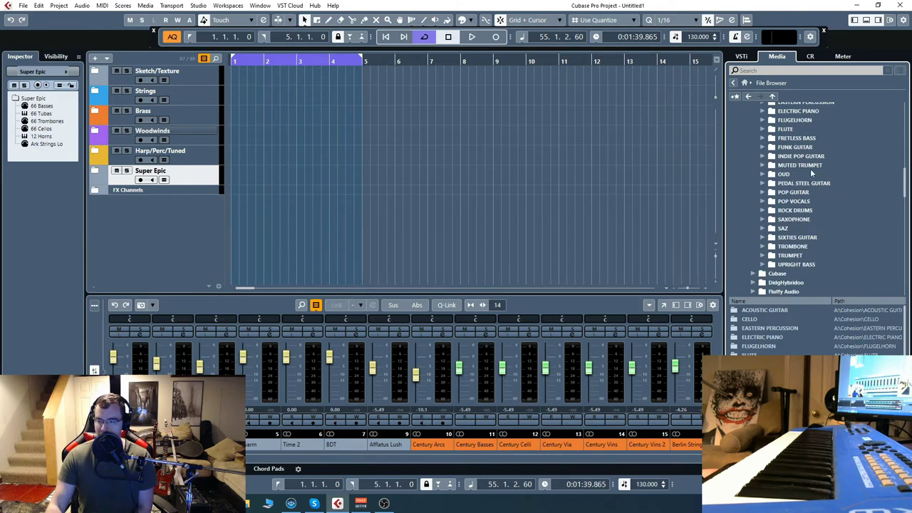
{"action": "left_click", "coordinate": [763, 157]}
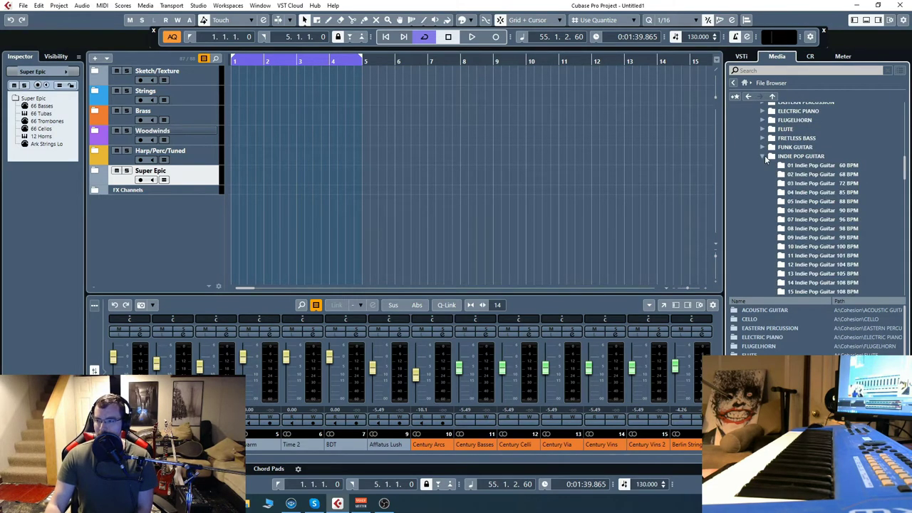
{"action": "left_click", "coordinate": [823, 166]}
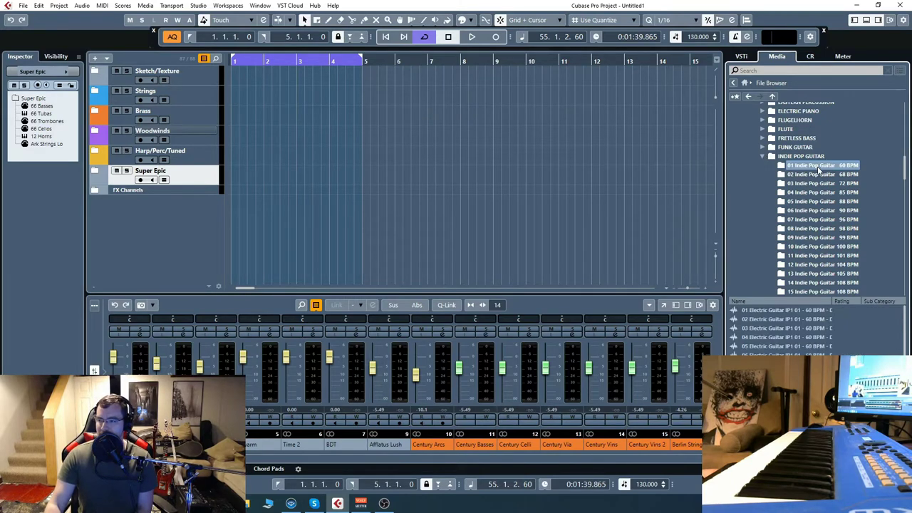
{"action": "left_click", "coordinate": [766, 312]}
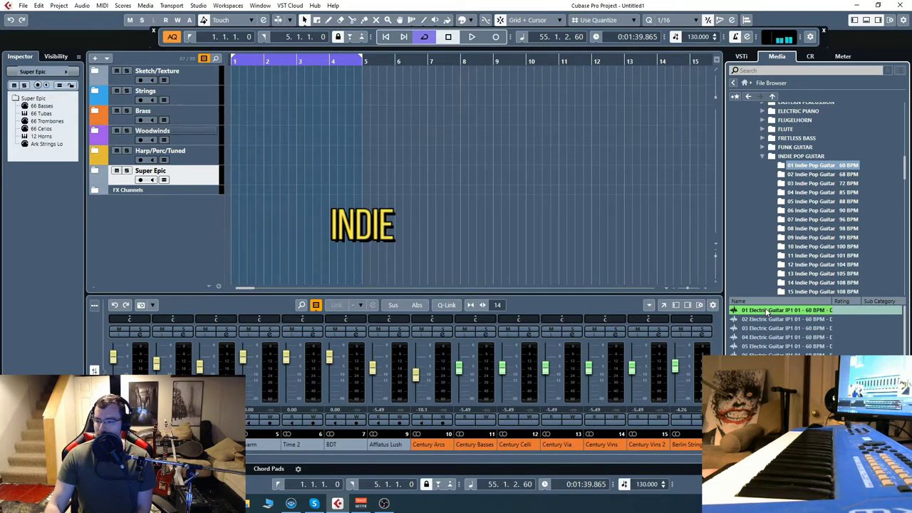
{"action": "scroll", "coordinate": [781, 339], "scroll_direction": "down", "scroll_amount": 1}
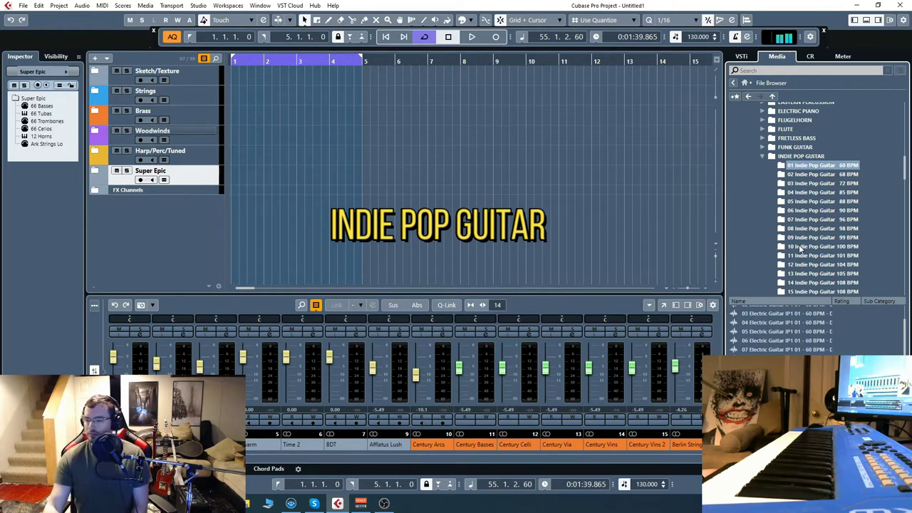
Step: Audition the 08 Electric Guitar IP1 31 loop from the 31 Indie Pop Guitar 172 BPM folder without importing it
{"action": "scroll", "coordinate": [824, 233], "scroll_direction": "down", "scroll_amount": 5}
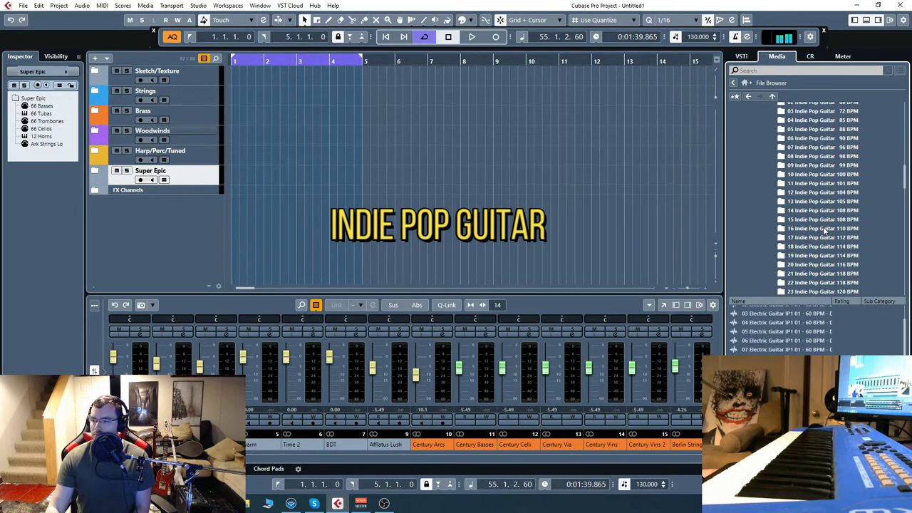
{"action": "scroll", "coordinate": [824, 231], "scroll_direction": "down", "scroll_amount": 1}
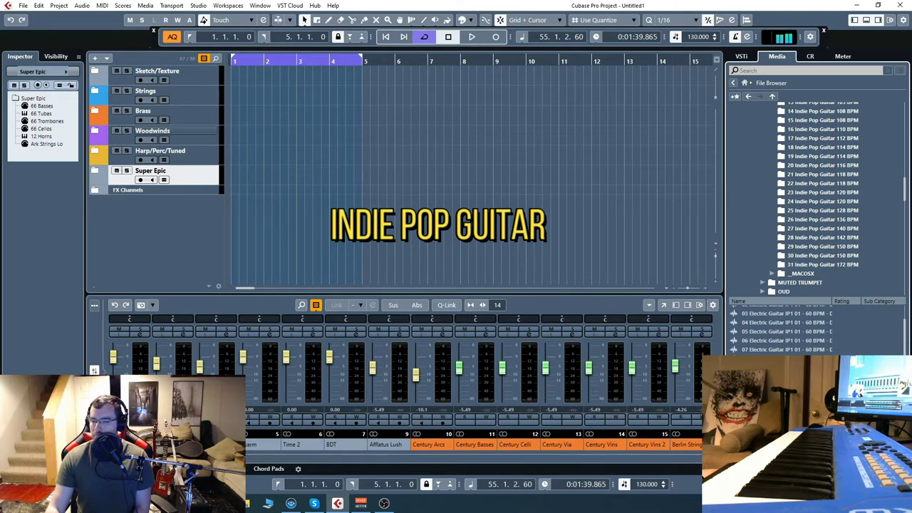
{"action": "left_click", "coordinate": [838, 265]}
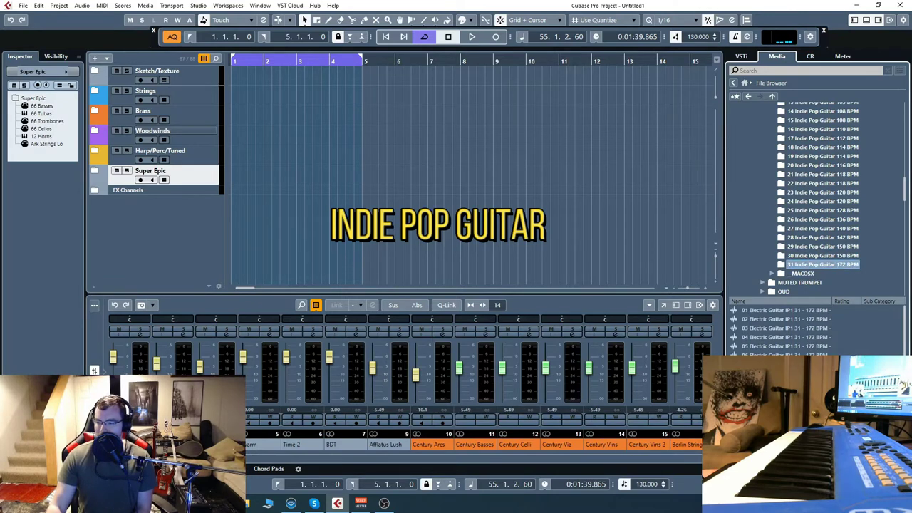
{"action": "left_click_drag", "start_coordinate": [783, 342], "coordinate": [528, 306]}
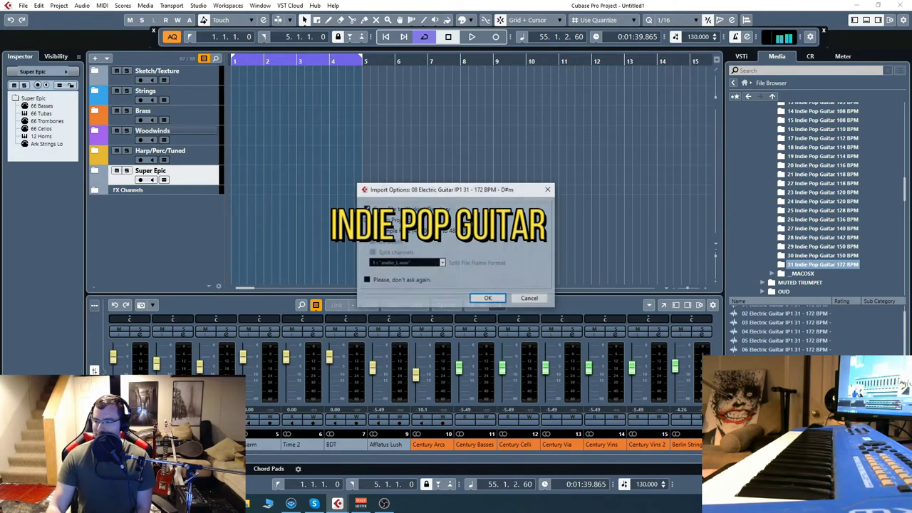
{"action": "left_click", "coordinate": [530, 299]}
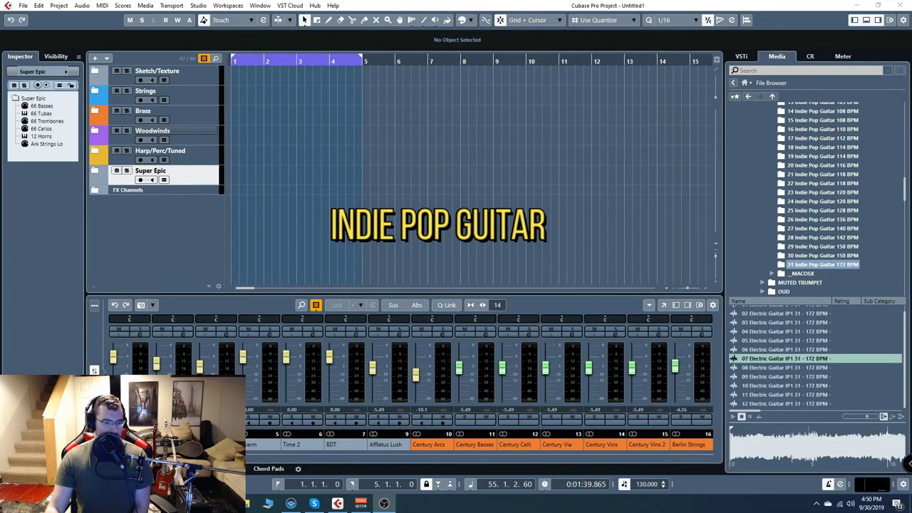
{"action": "left_click", "coordinate": [776, 367]}
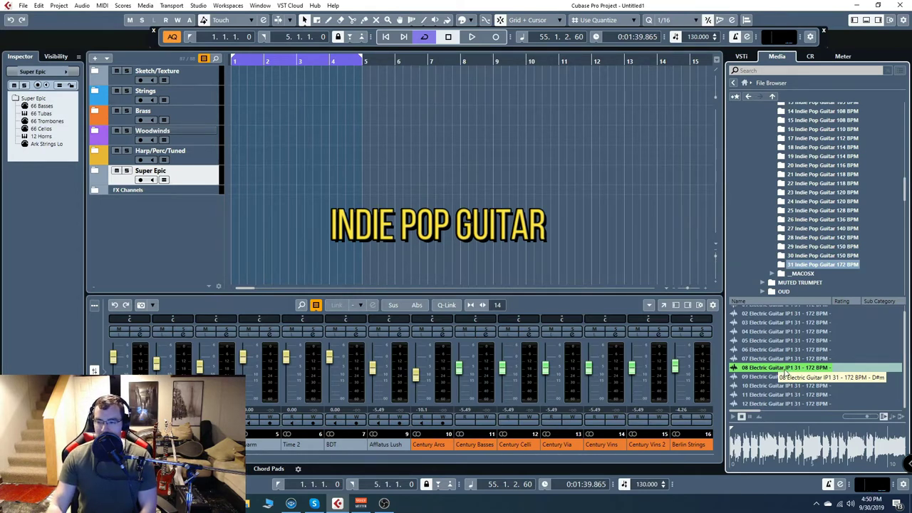
{"action": "scroll", "coordinate": [790, 367], "scroll_direction": "up", "scroll_amount": 1}
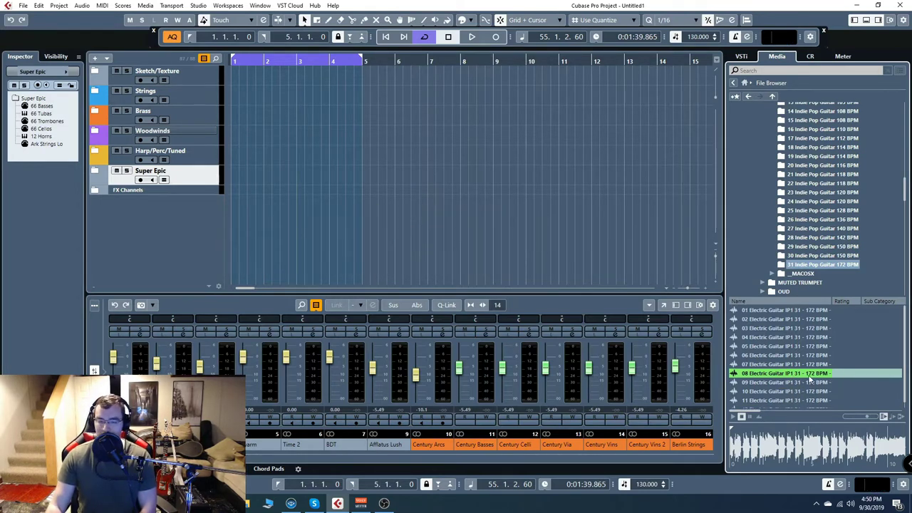
{"action": "scroll", "coordinate": [811, 343], "scroll_direction": "down", "scroll_amount": 1}
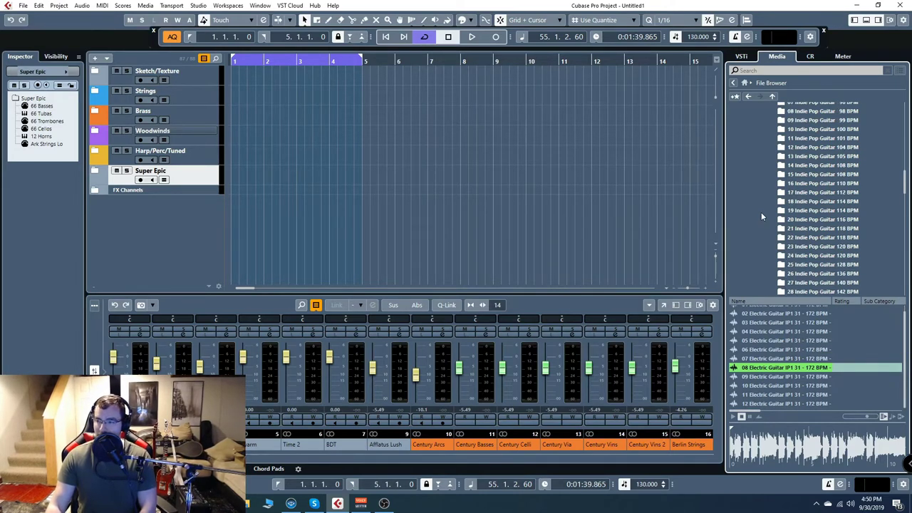
Step: Collapse INDIE POP GUITAR and preview the 01 Drum Mix loop in Part 1 of ROCK DRUMS' 04 Rock Kit 4 120BPM
{"action": "scroll", "coordinate": [760, 211], "scroll_direction": "up", "scroll_amount": 5}
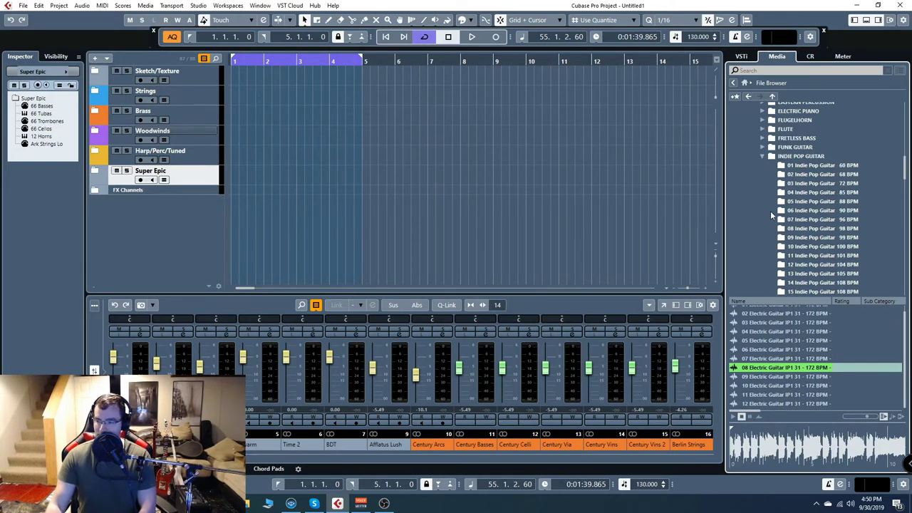
{"action": "left_click", "coordinate": [764, 158]}
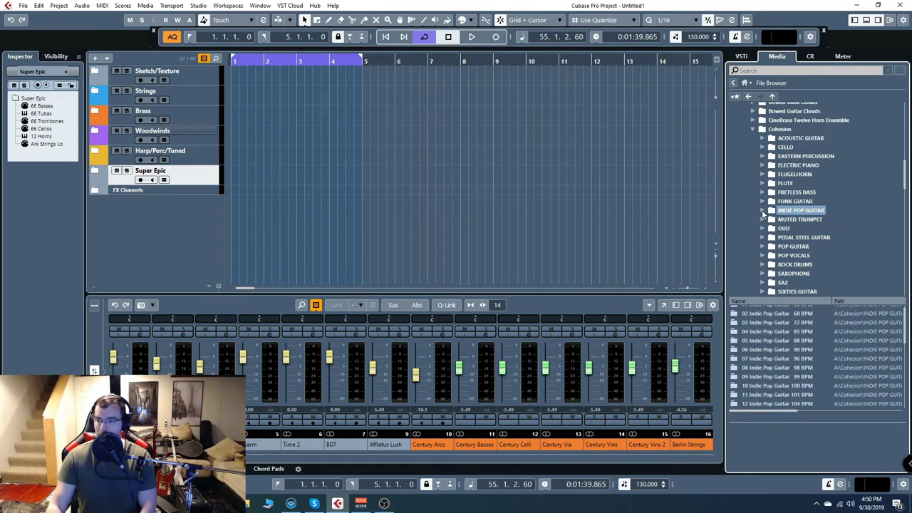
{"action": "left_click", "coordinate": [762, 211]}
{"action": "scroll", "coordinate": [762, 214], "scroll_direction": "down", "scroll_amount": 2}
{"action": "left_click", "coordinate": [762, 210]}
{"action": "scroll", "coordinate": [832, 252], "scroll_direction": "down", "scroll_amount": 1}
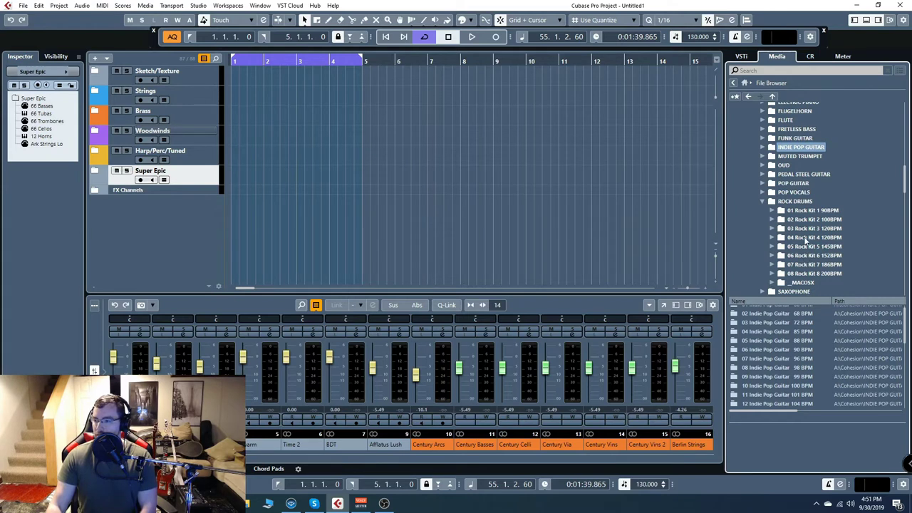
{"action": "left_click", "coordinate": [805, 238]}
{"action": "double_click", "coordinate": [752, 311]}
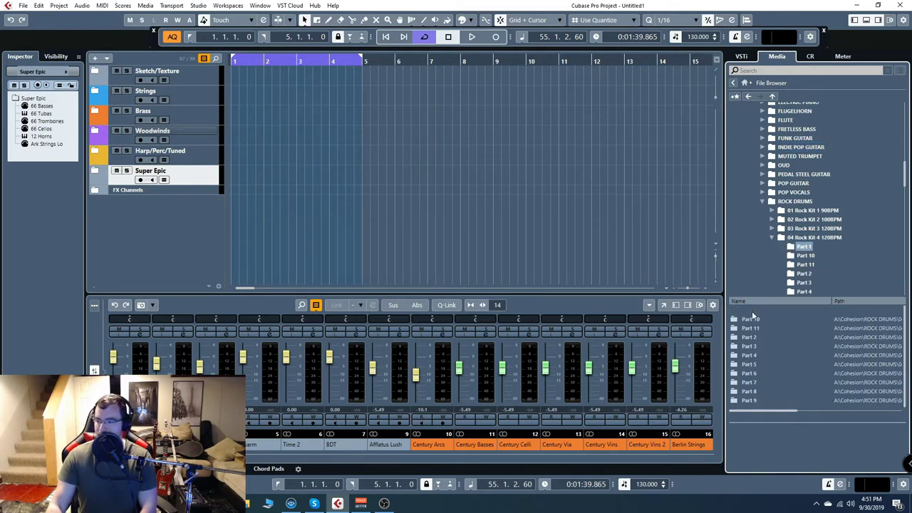
{"action": "left_click", "coordinate": [772, 311]}
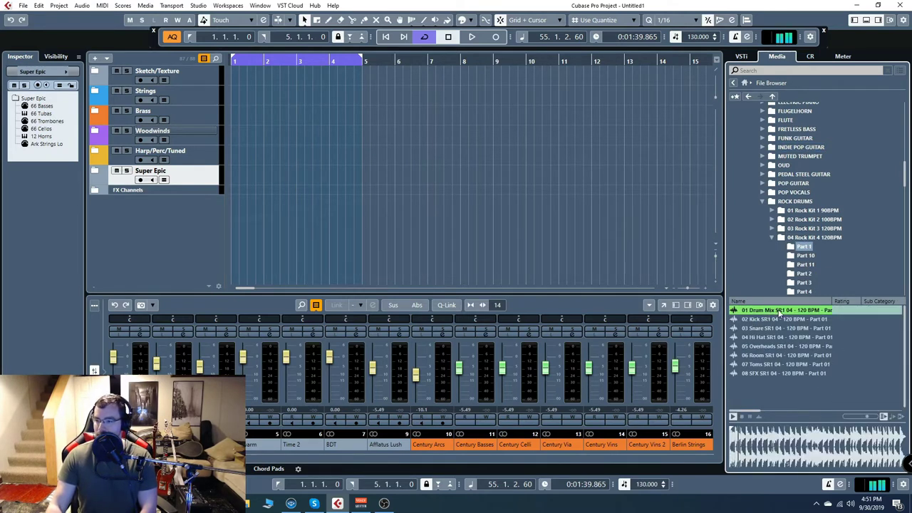
Step: Import the 01 Drum Mix loop onto a new track at bar 1 with sample rate conversion, and extend the cycle range to 9.3.1.0
{"action": "left_click_drag", "start_coordinate": [789, 314], "coordinate": [231, 211]}
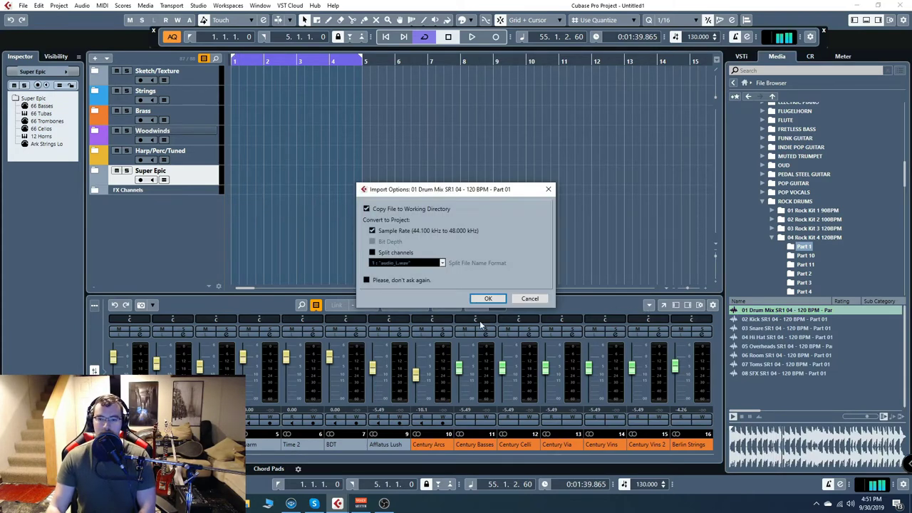
{"action": "left_click", "coordinate": [490, 302]}
{"action": "left_click_drag", "start_coordinate": [449, 98], "coordinate": [509, 102]}
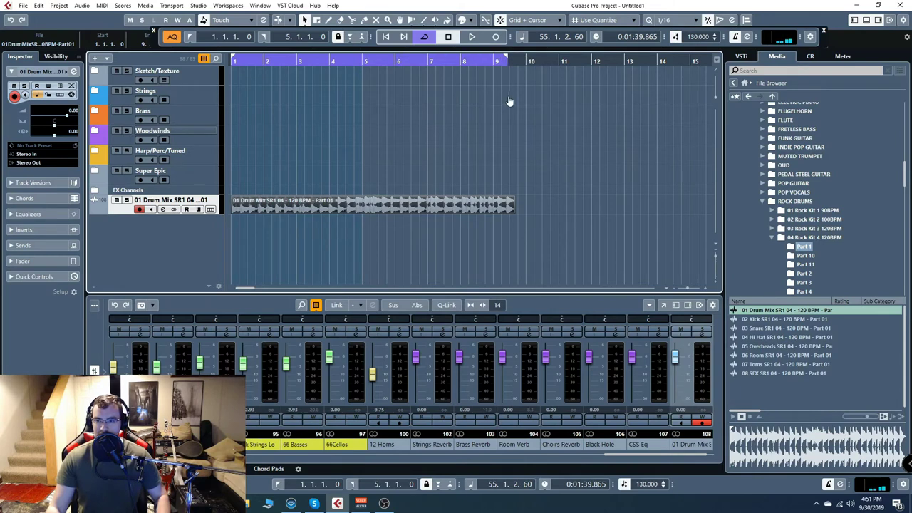
Step: Set the project tempo to 120 BPM and shorten the cycle range to 9.1.1.0 at the drum loop's end
{"action": "double_click", "coordinate": [649, 483]}
{"action": "type", "text": "120"}
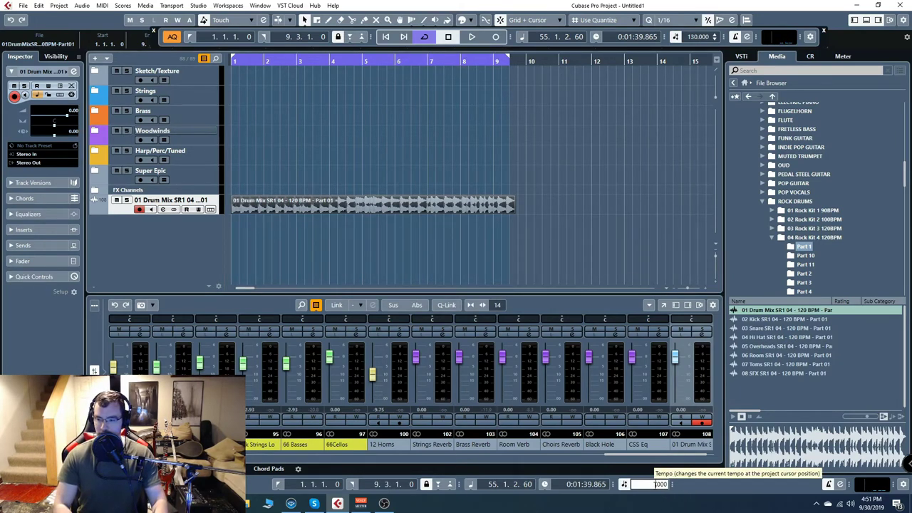
{"action": "key", "text": "Return"}
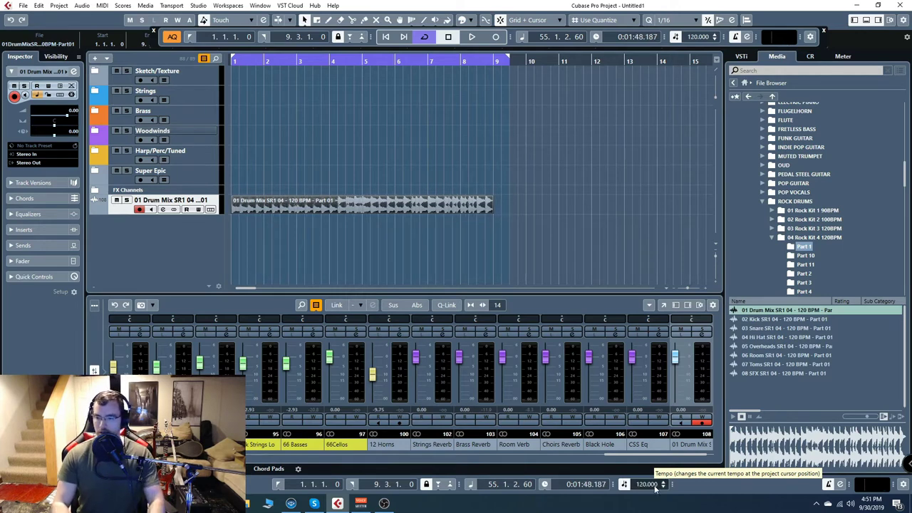
{"action": "left_click_drag", "start_coordinate": [506, 60], "coordinate": [500, 63]}
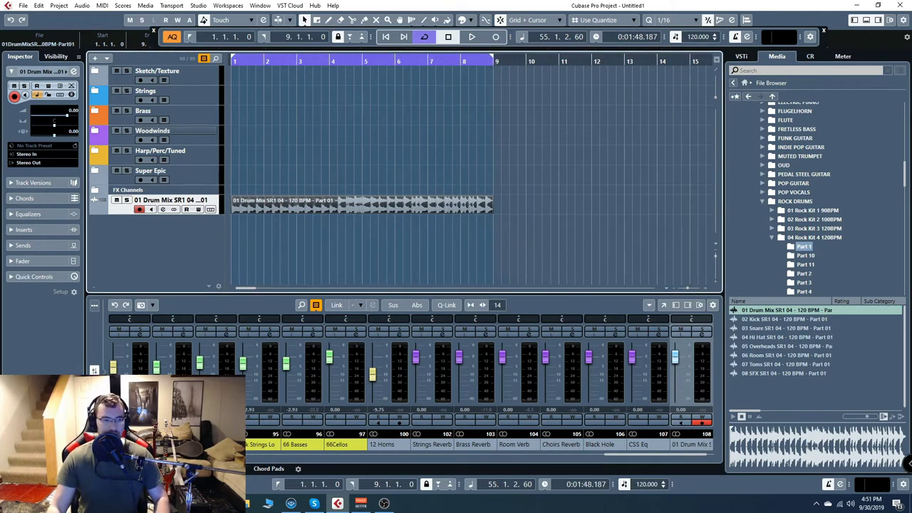
Step: Collapse the ROCK DRUMS folder and open the 29 Pop Guitar 120 BPM folder inside POP GUITAR
{"action": "left_click", "coordinate": [767, 202]}
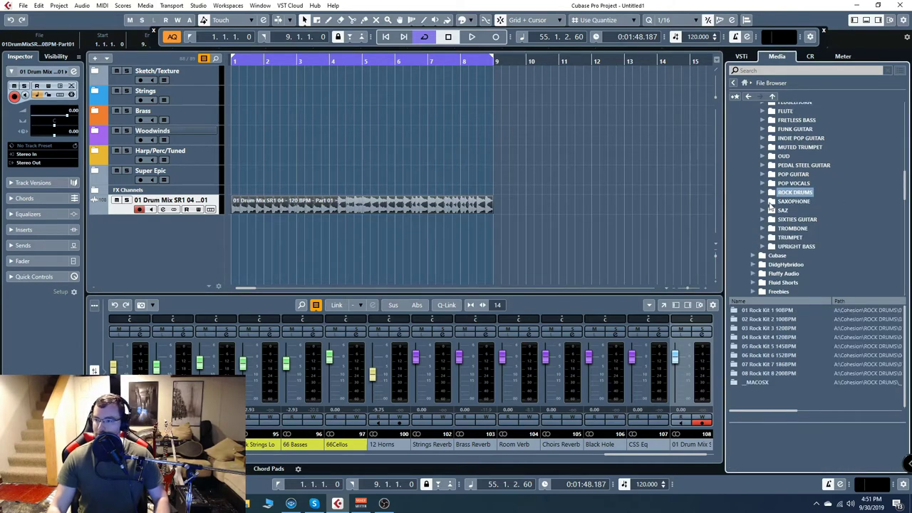
{"action": "left_click", "coordinate": [762, 175]}
{"action": "scroll", "coordinate": [808, 242], "scroll_direction": "down", "scroll_amount": 6}
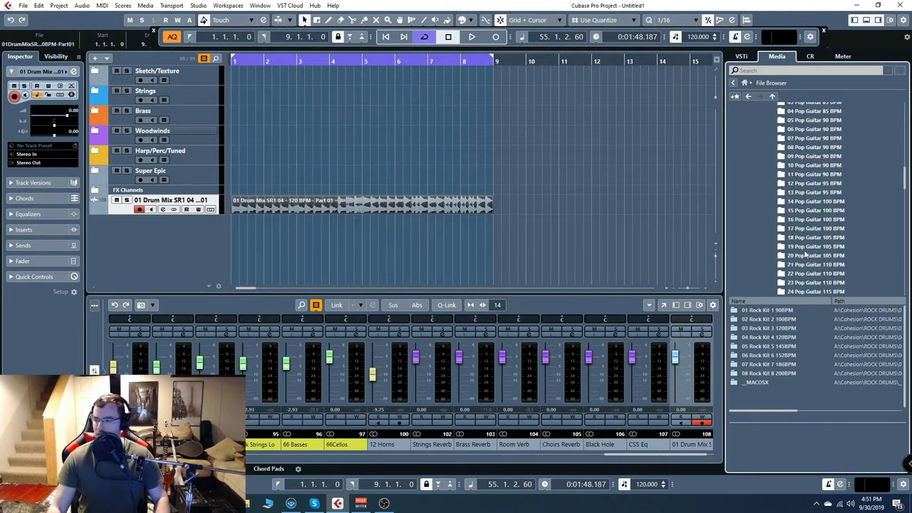
{"action": "left_click", "coordinate": [817, 265]}
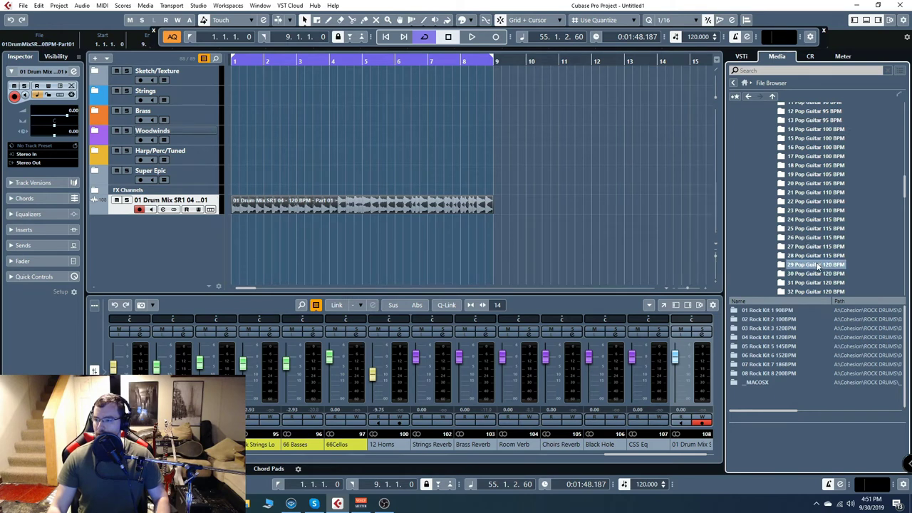
{"action": "scroll", "coordinate": [803, 185], "scroll_direction": "up", "scroll_amount": 6}
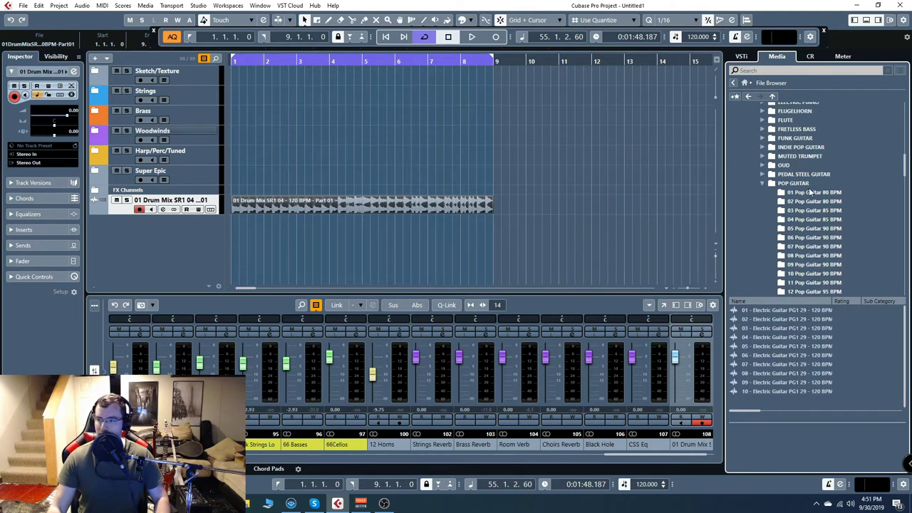
{"action": "scroll", "coordinate": [807, 189], "scroll_direction": "down", "scroll_amount": 10}
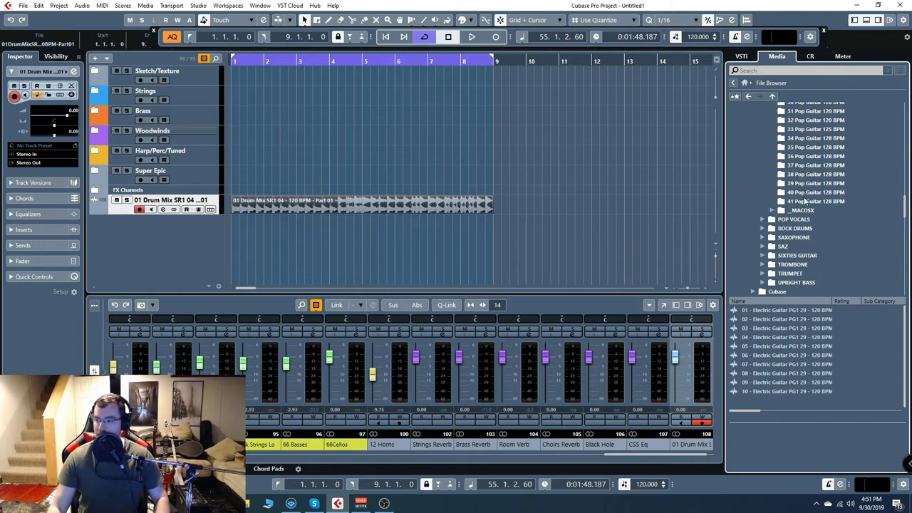
{"action": "scroll", "coordinate": [802, 239], "scroll_direction": "up", "scroll_amount": 5}
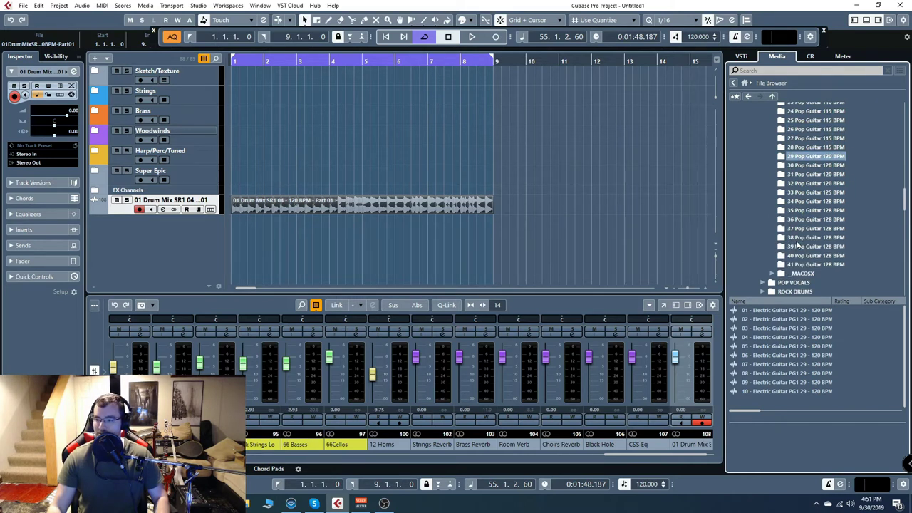
Step: Audition the 06, 03 and 01 Electric Guitar PG1 29 loops and import loop 01 onto a new track at bar 1
{"action": "left_click", "coordinate": [764, 355]}
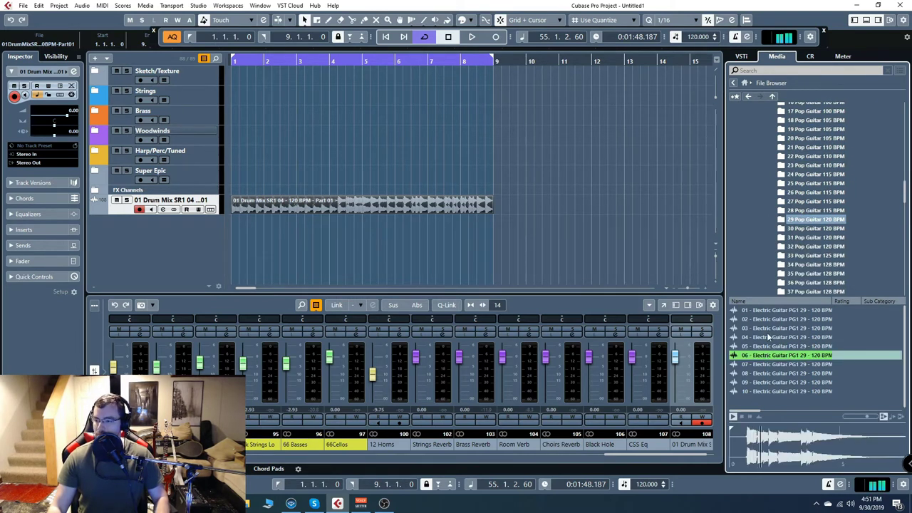
{"action": "left_click", "coordinate": [769, 327]}
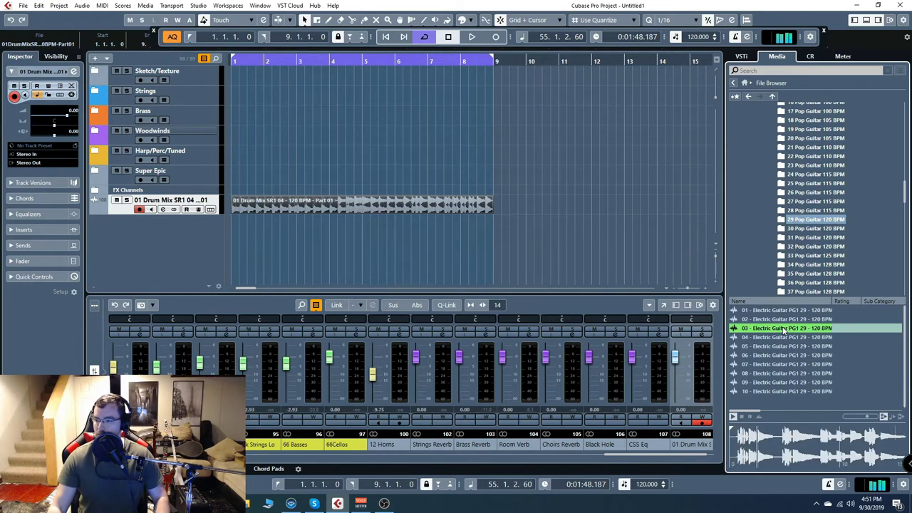
{"action": "left_click", "coordinate": [786, 311]}
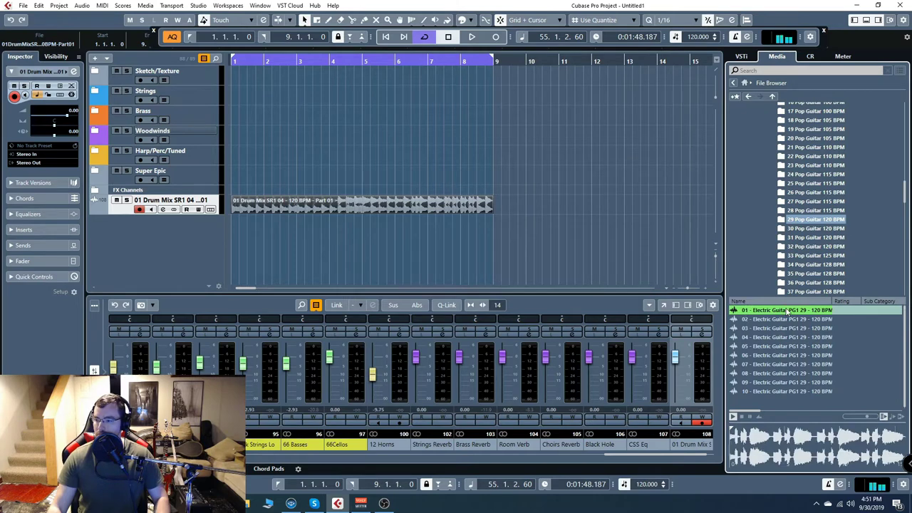
{"action": "left_click_drag", "start_coordinate": [786, 312], "coordinate": [230, 228]}
{"action": "left_click", "coordinate": [486, 298]}
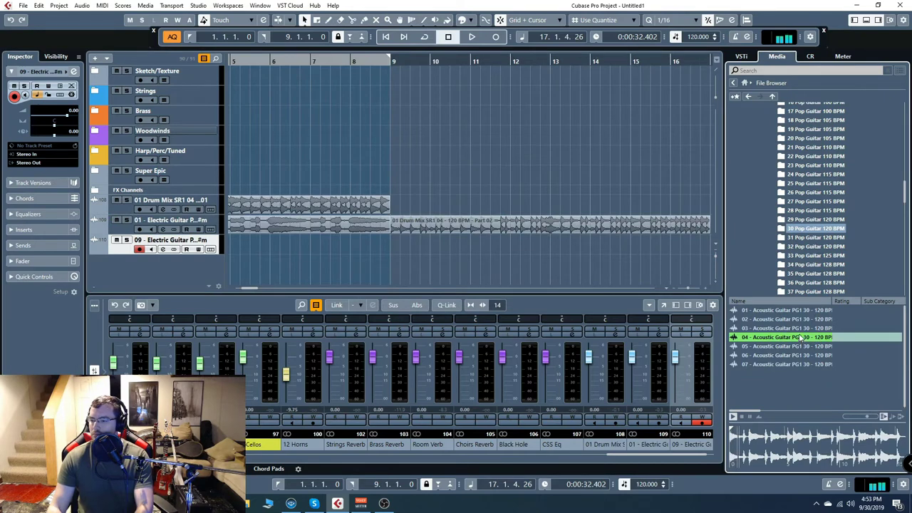
Step: Audition Acoustic Guitar PG1 30 loops 02 and 07, and Electric Guitar loops 05, 03, 02 and 01 from 31 Pop Guitar 120 BPM
{"action": "left_click", "coordinate": [801, 319]}
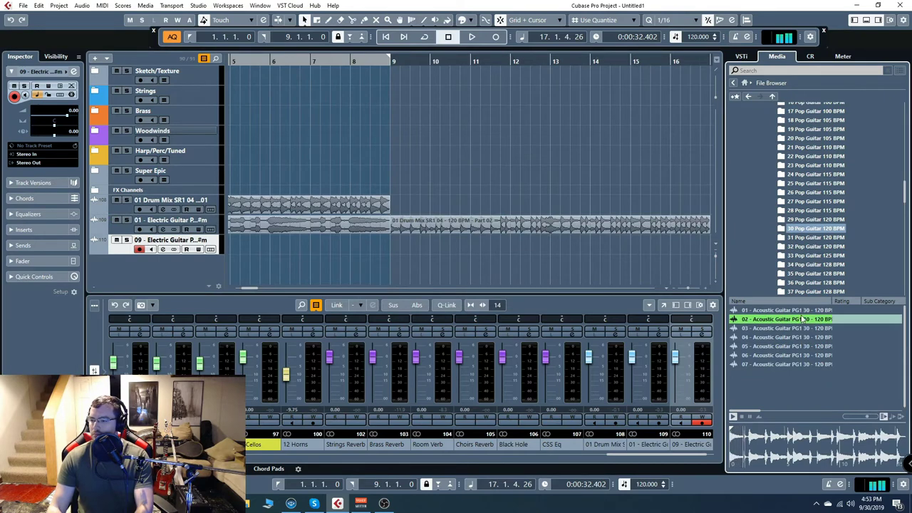
{"action": "left_click", "coordinate": [786, 365]}
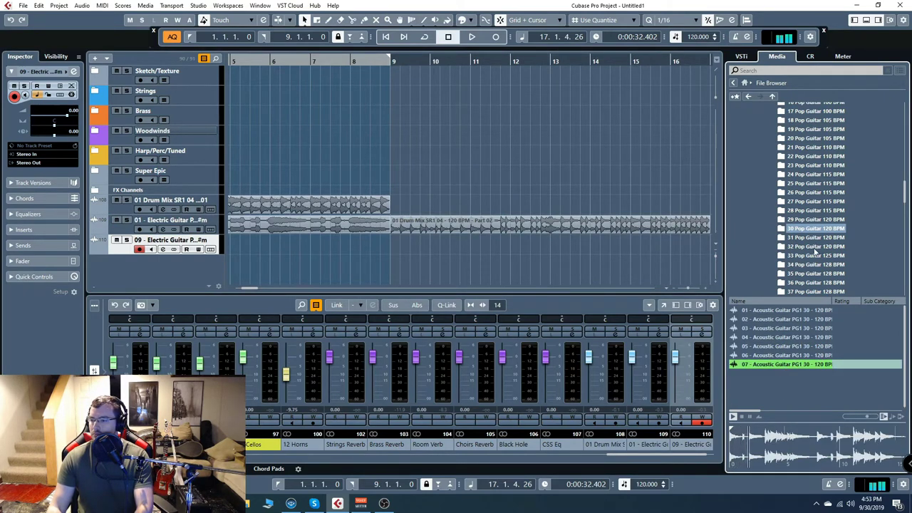
{"action": "left_click", "coordinate": [815, 237]}
{"action": "left_click", "coordinate": [781, 347]}
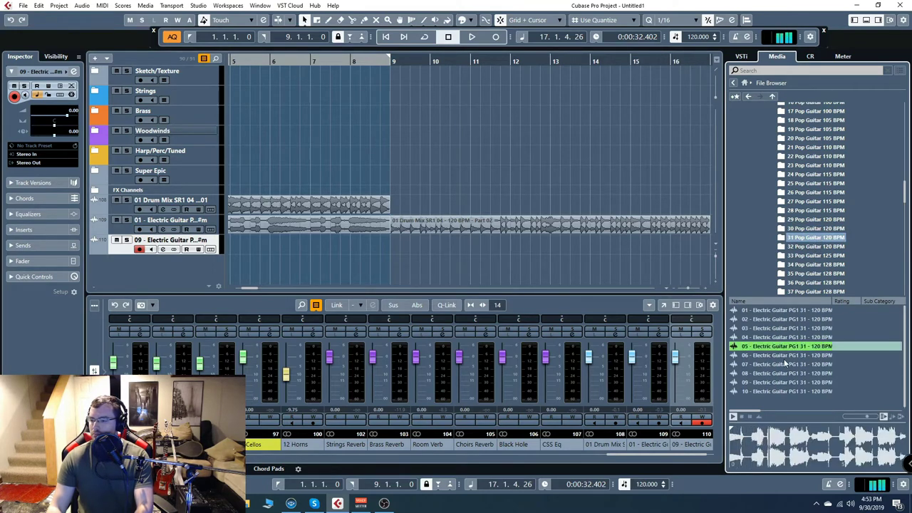
{"action": "left_click", "coordinate": [783, 329]}
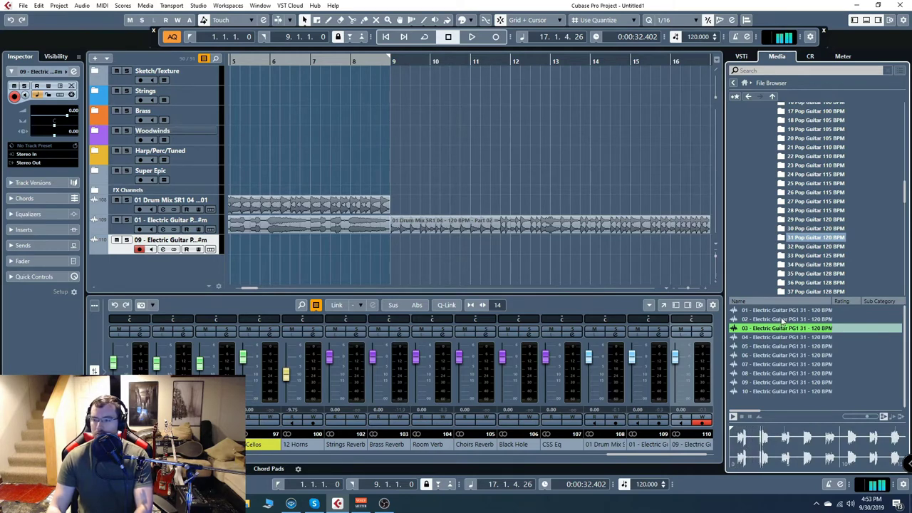
{"action": "left_click", "coordinate": [783, 320]}
{"action": "key", "text": "Up"}
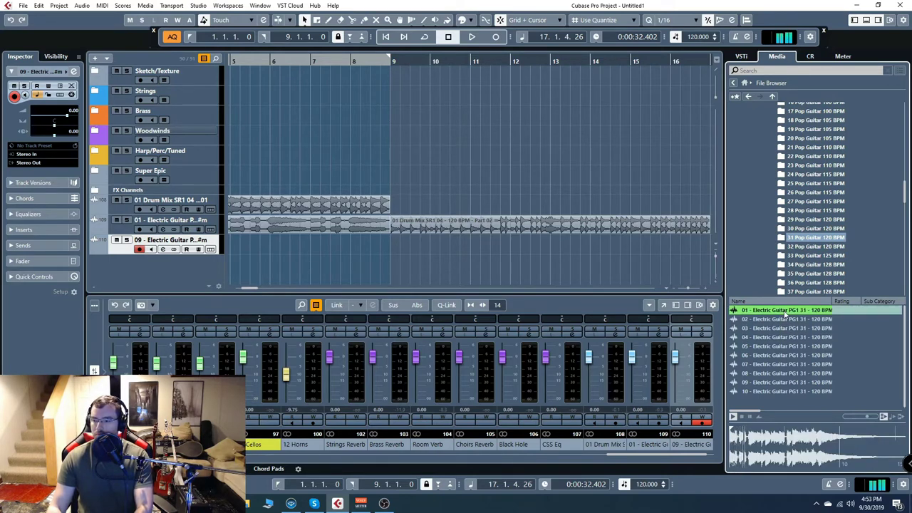
Step: Import 01 Electric Guitar PG1 31 at bar 9 of the 01 Drum Mix track with sample rate conversion, and start playback from bar 1
{"action": "left_click_drag", "start_coordinate": [787, 314], "coordinate": [392, 212]}
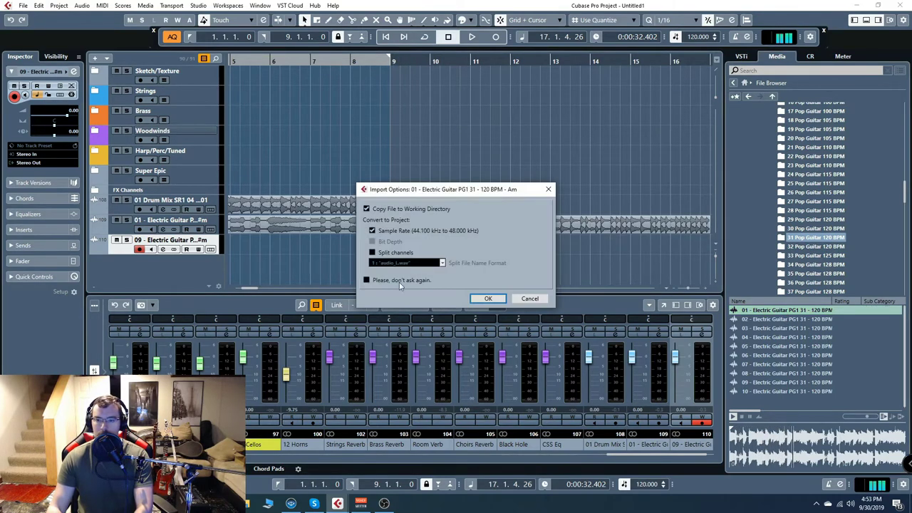
{"action": "left_click", "coordinate": [502, 302]}
{"action": "key", "text": "g"}
{"action": "key", "text": "space"}
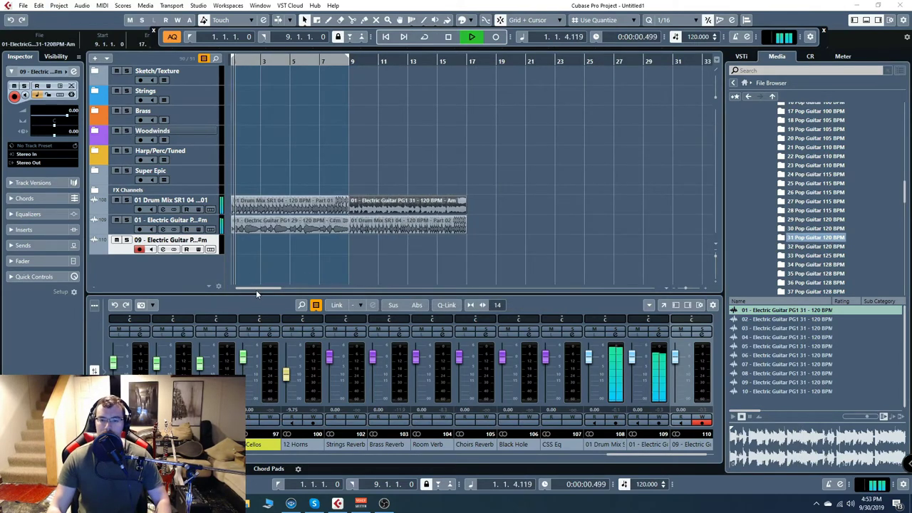
{"action": "key", "text": "h"}
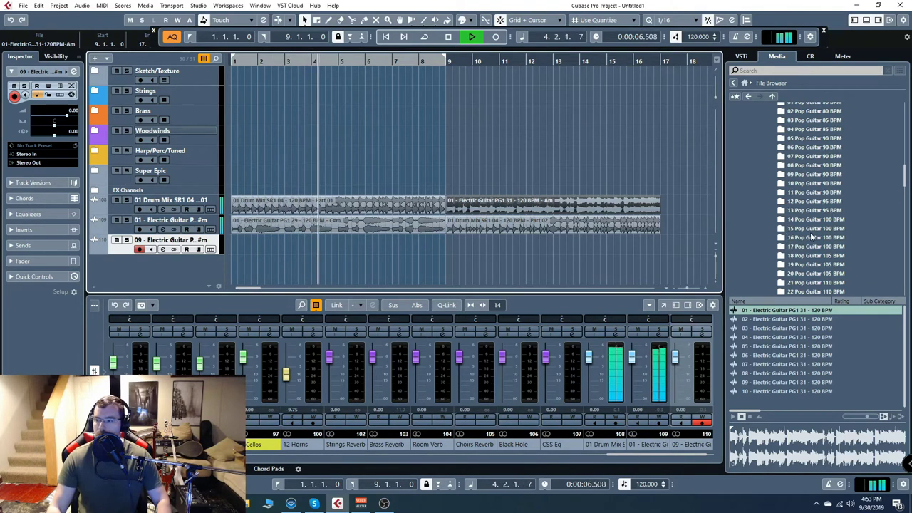
Step: Collapse the POP GUITAR folder and check which tempos the FRETLESS BASS folder offers, leaving it collapsed
{"action": "scroll", "coordinate": [810, 239], "scroll_direction": "up", "scroll_amount": 6}
{"action": "left_click", "coordinate": [762, 211]}
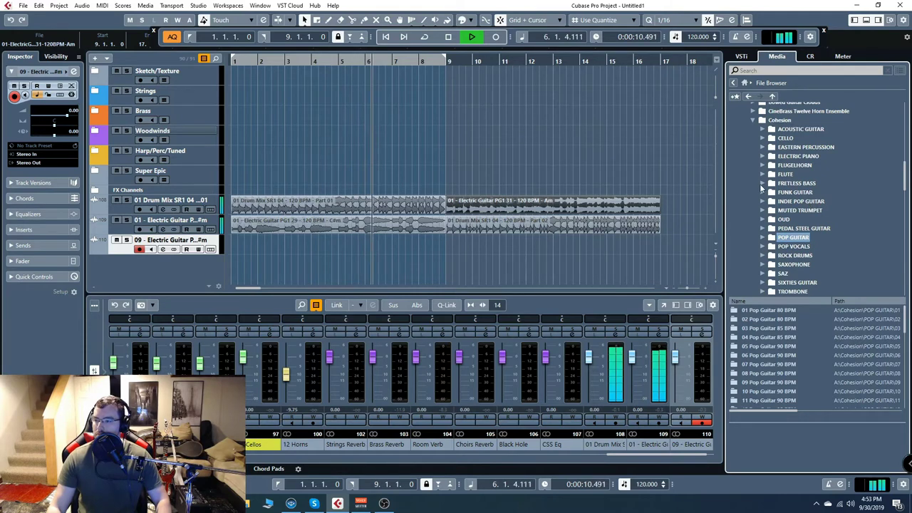
{"action": "left_click", "coordinate": [762, 183]}
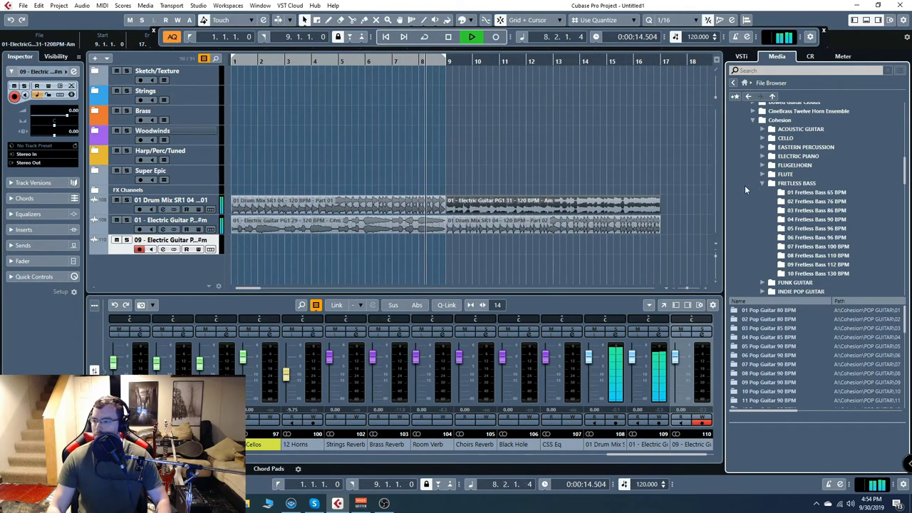
{"action": "left_click", "coordinate": [762, 183]}
{"action": "left_click", "coordinate": [793, 238]}
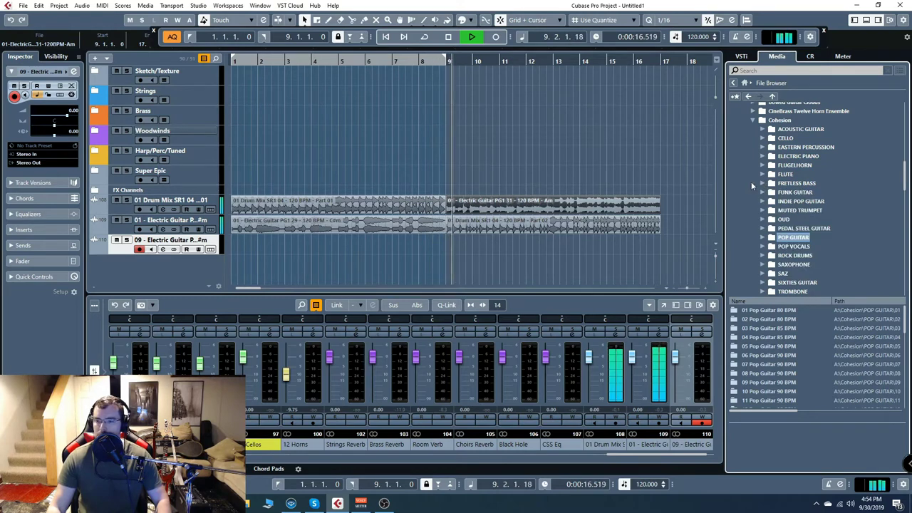
Step: Listen to the arrangement through the second section's loops and stop playback at bar 17
{"action": "left_click_drag", "start_coordinate": [245, 291], "coordinate": [241, 288]}
{"action": "key", "text": "g"}
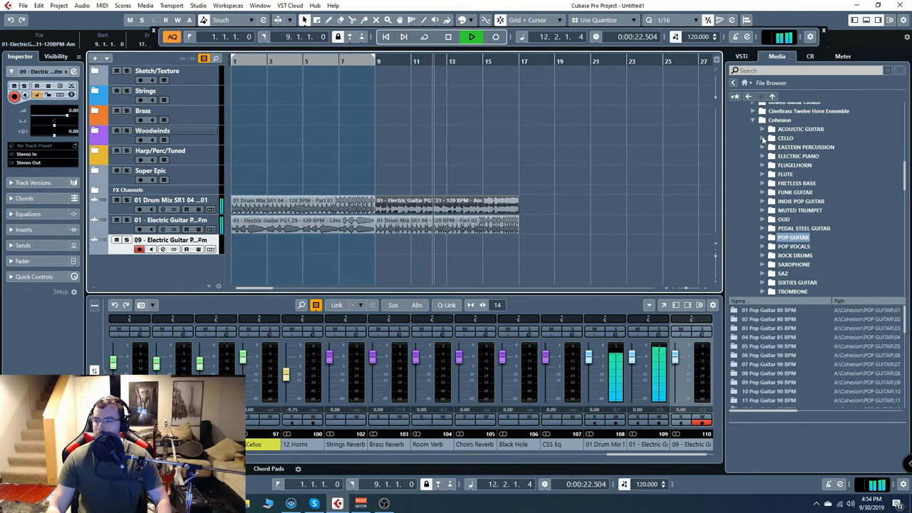
{"action": "scroll", "coordinate": [761, 167], "scroll_direction": "down", "scroll_amount": 3}
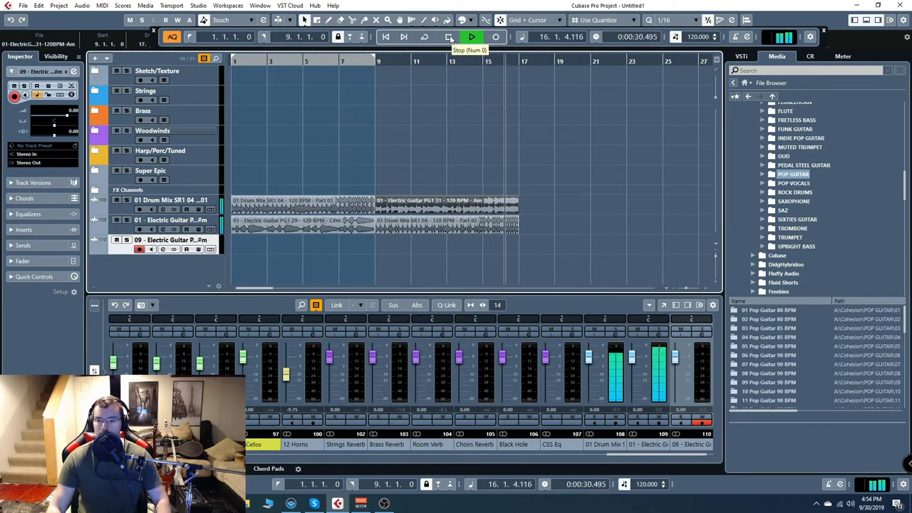
{"action": "left_click", "coordinate": [448, 37]}
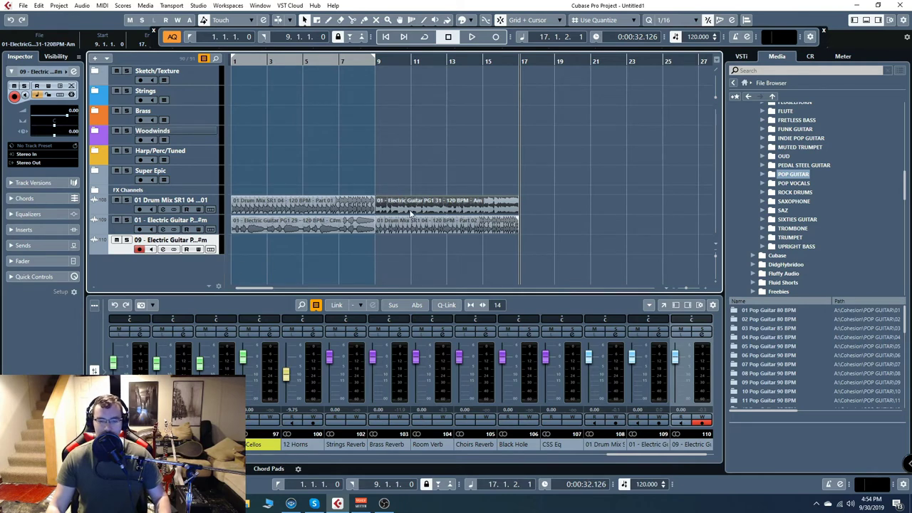
Step: Open the 24 Acoustic Guitar 120 BPM folder inside Cohesion's ACOUSTIC GUITAR folder
{"action": "scroll", "coordinate": [809, 205], "scroll_direction": "up", "scroll_amount": 4}
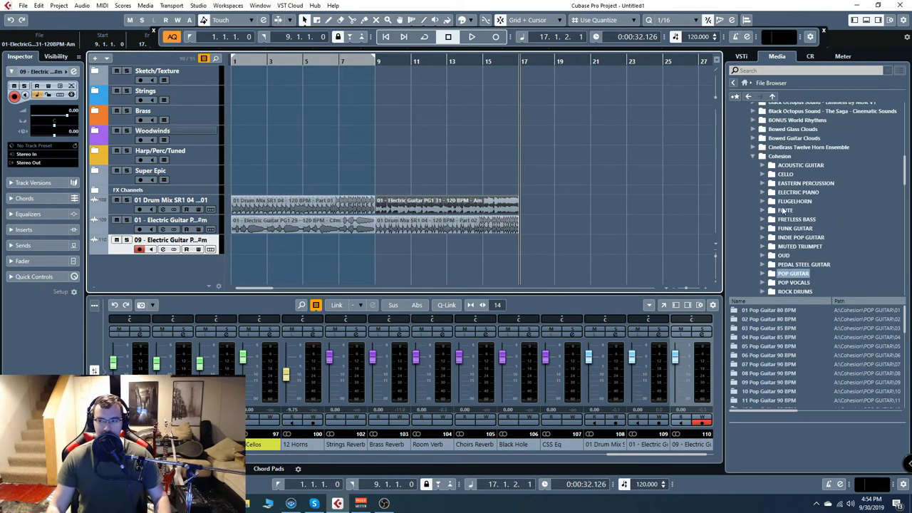
{"action": "left_click", "coordinate": [761, 164]}
{"action": "scroll", "coordinate": [854, 224], "scroll_direction": "down", "scroll_amount": 4}
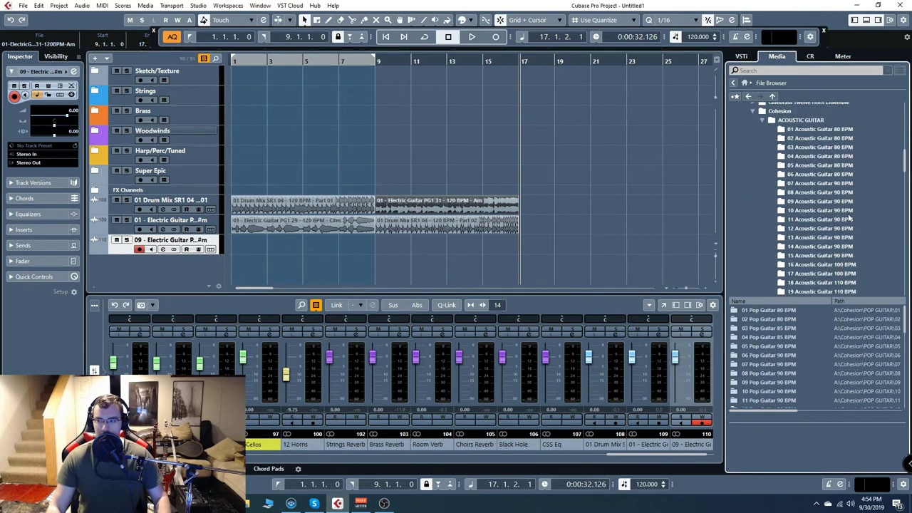
{"action": "scroll", "coordinate": [855, 224], "scroll_direction": "down", "scroll_amount": 2}
{"action": "left_click", "coordinate": [852, 220]}
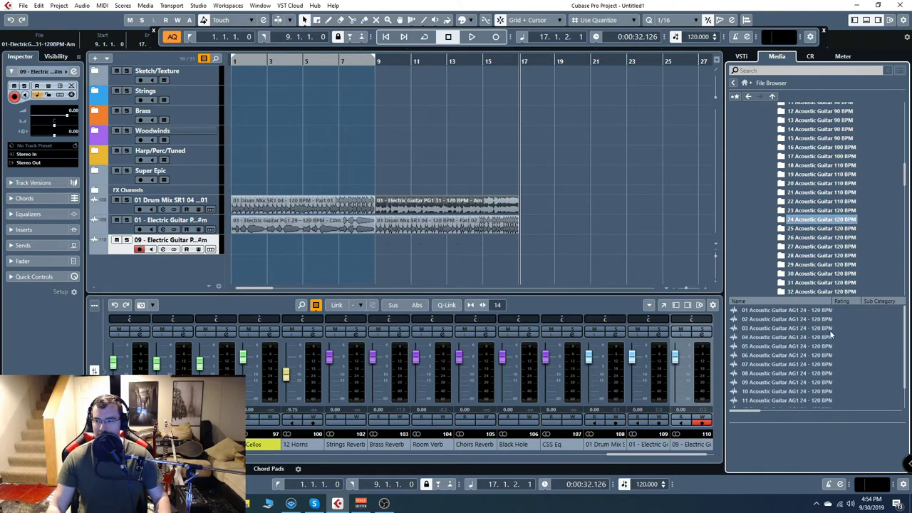
Step: Audition the 01, 02, 09, 12 and 07 Acoustic Guitar AG1 24 loops without importing them
{"action": "left_click", "coordinate": [762, 311]}
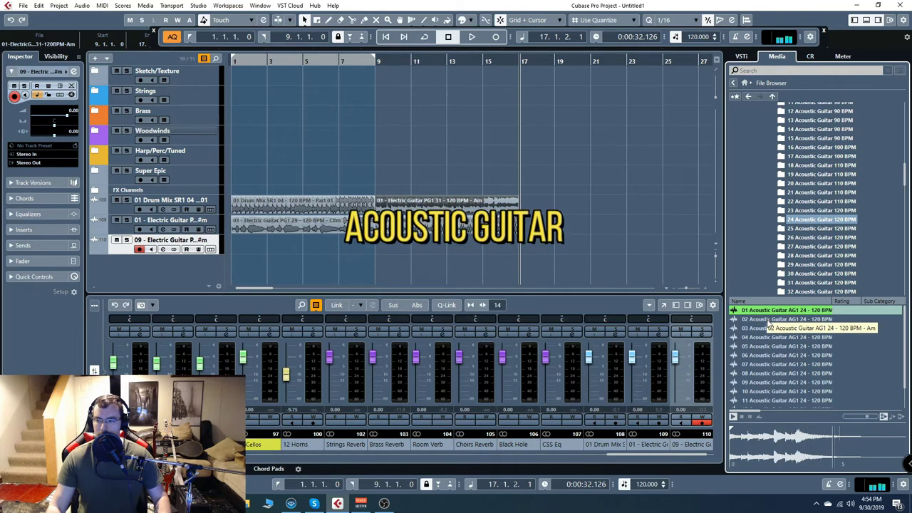
{"action": "left_click", "coordinate": [767, 319]}
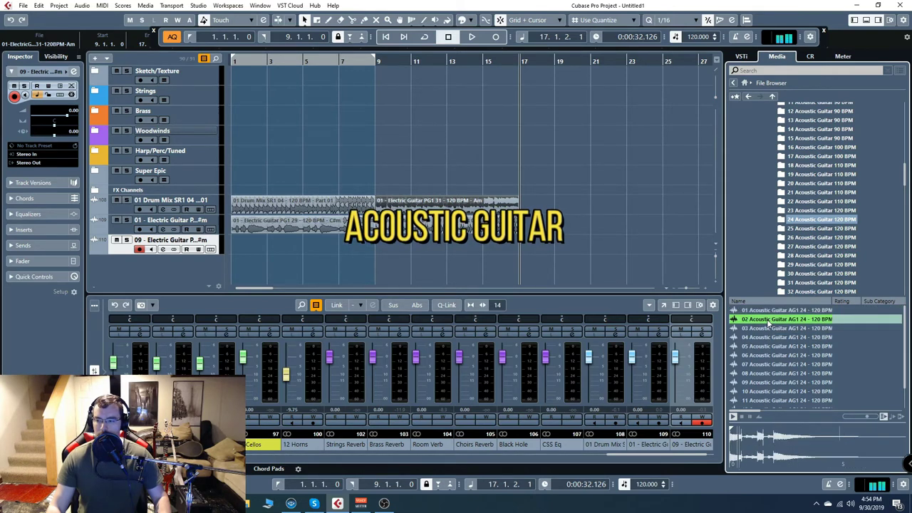
{"action": "scroll", "coordinate": [773, 367], "scroll_direction": "down", "scroll_amount": 1}
{"action": "left_click", "coordinate": [775, 359]}
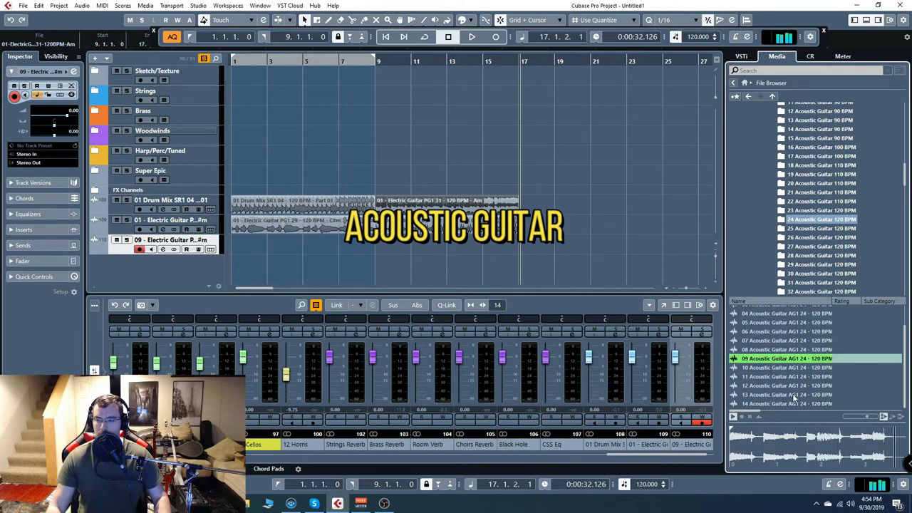
{"action": "left_click", "coordinate": [790, 386]}
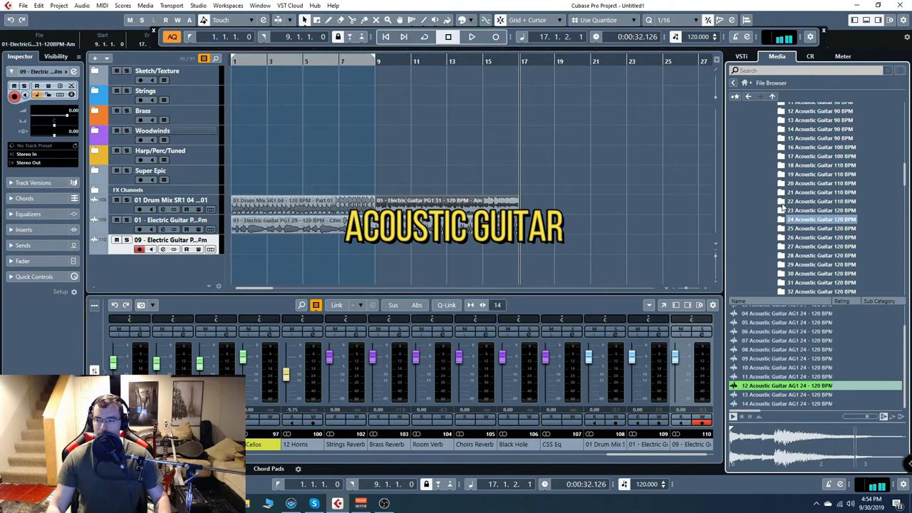
{"action": "scroll", "coordinate": [782, 206], "scroll_direction": "down", "scroll_amount": 1}
{"action": "scroll", "coordinate": [793, 367], "scroll_direction": "up", "scroll_amount": 2}
{"action": "left_click", "coordinate": [791, 365]}
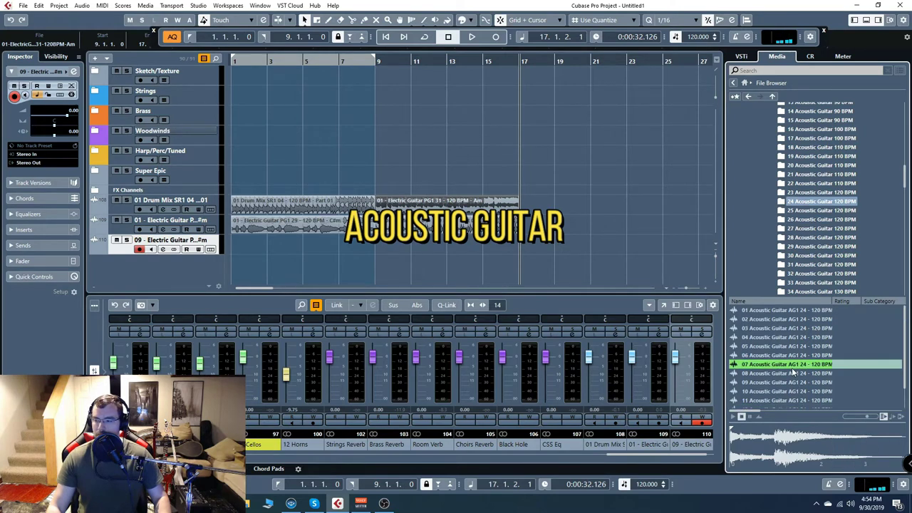
Step: Open the 25 Acoustic Guitar 120 BPM folder and audition its 04 and 08 Acoustic Guitar AG1 25 loops
{"action": "left_click", "coordinate": [812, 212]}
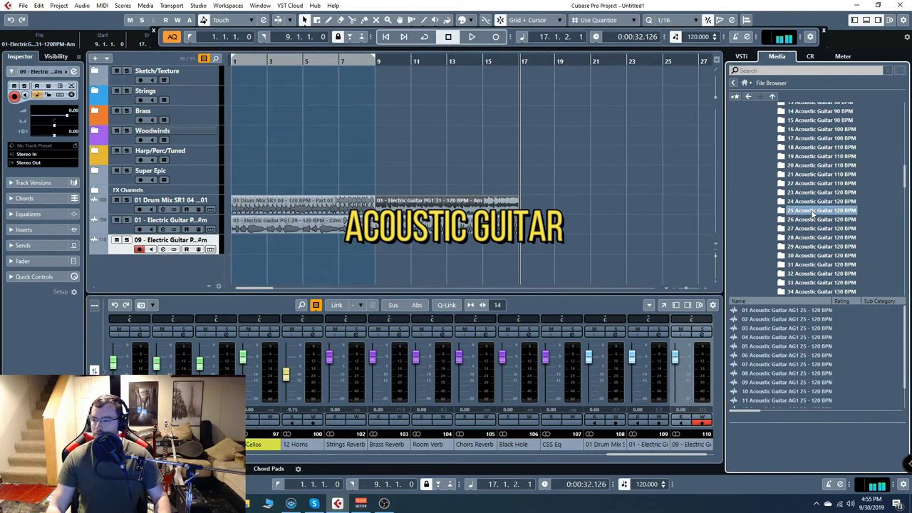
{"action": "left_click", "coordinate": [787, 338]}
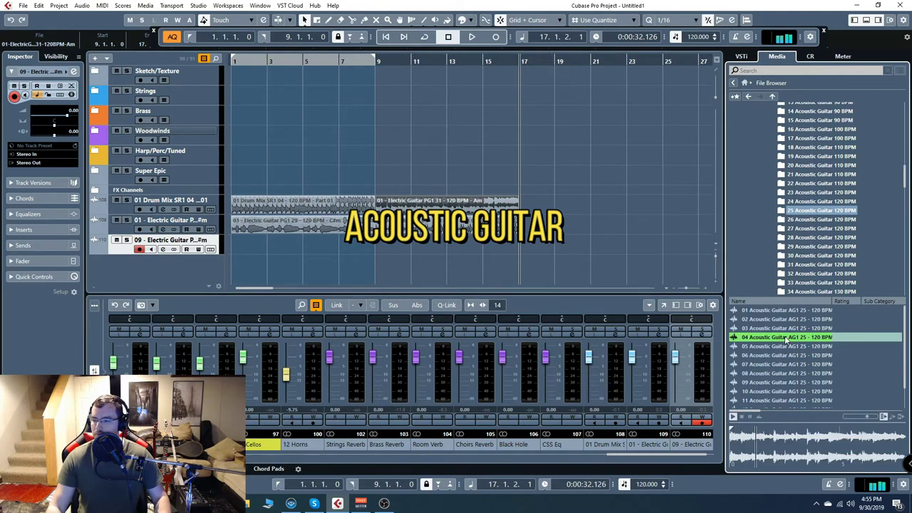
{"action": "scroll", "coordinate": [786, 339], "scroll_direction": "down", "scroll_amount": 2}
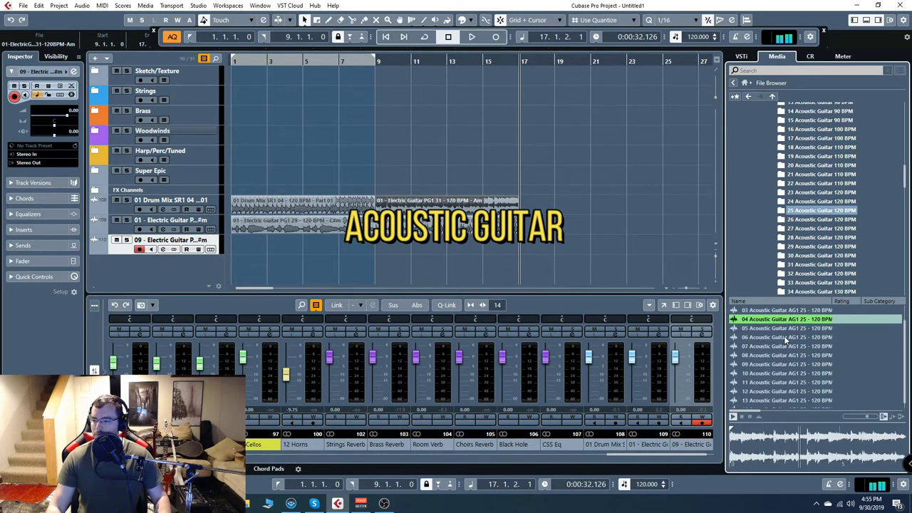
{"action": "scroll", "coordinate": [786, 340], "scroll_direction": "up", "scroll_amount": 2}
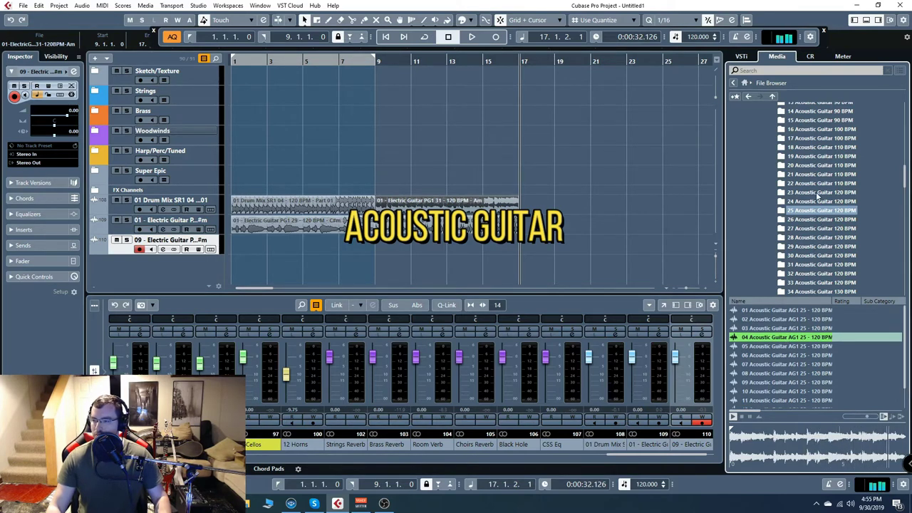
{"action": "left_click", "coordinate": [787, 373]}
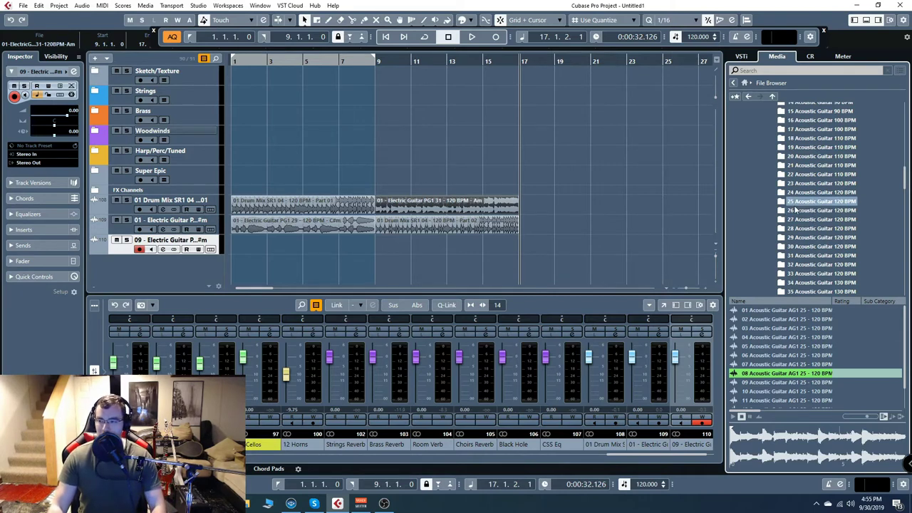
Step: Expand Cohesion's CELLO folder and open its 31 Cello 120 BPM folder
{"action": "scroll", "coordinate": [794, 210], "scroll_direction": "down", "scroll_amount": 2}
{"action": "scroll", "coordinate": [794, 210], "scroll_direction": "down", "scroll_amount": 3}
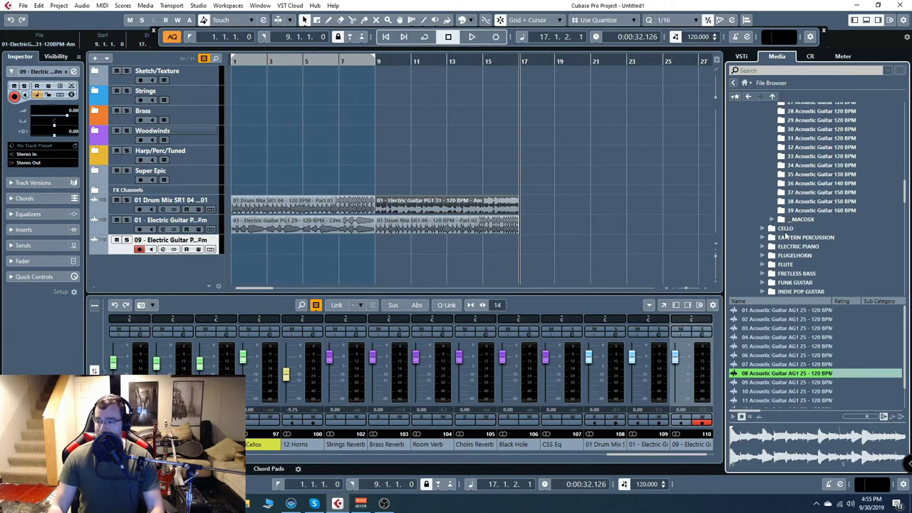
{"action": "double_click", "coordinate": [784, 228]}
{"action": "scroll", "coordinate": [797, 226], "scroll_direction": "down", "scroll_amount": 3}
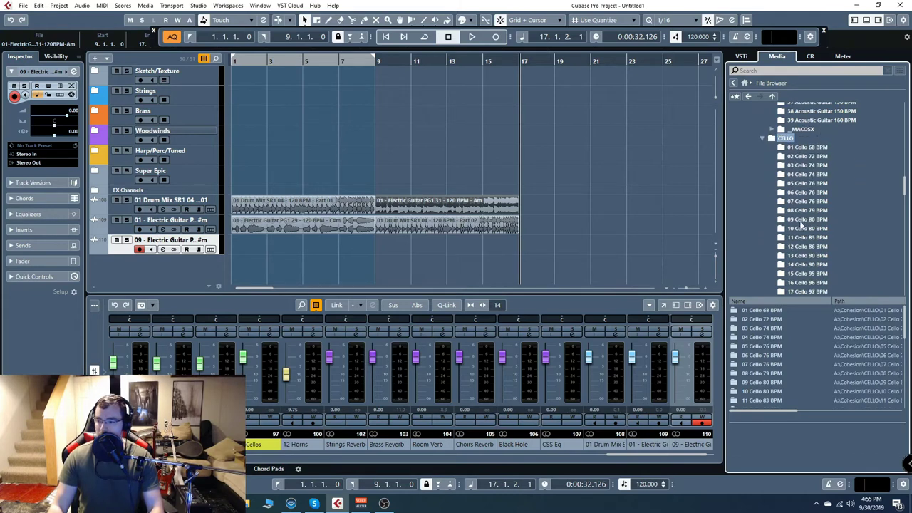
{"action": "scroll", "coordinate": [801, 226], "scroll_direction": "down", "scroll_amount": 3}
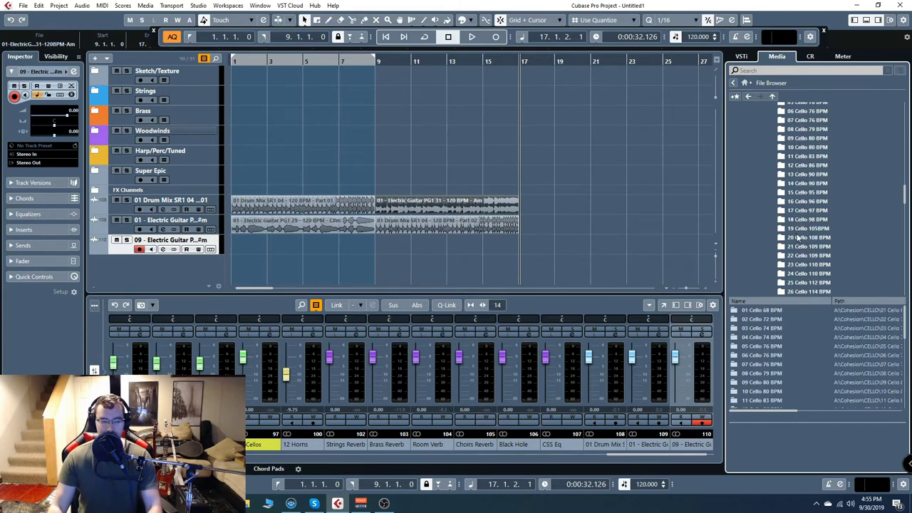
{"action": "scroll", "coordinate": [797, 237], "scroll_direction": "down", "scroll_amount": 3}
{"action": "scroll", "coordinate": [811, 253], "scroll_direction": "down", "scroll_amount": 1}
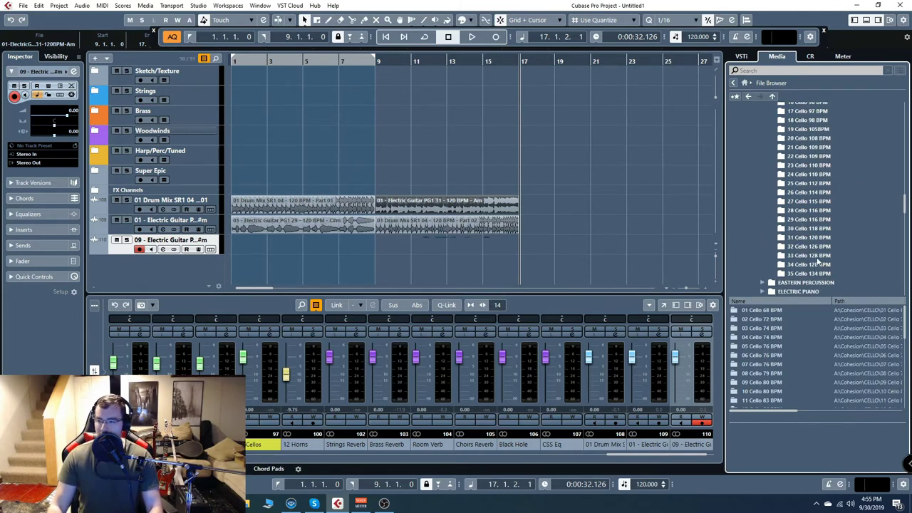
{"action": "left_click", "coordinate": [809, 237]}
Step: Audition the 01, 06 and 09 Cello CL1 31 loops without importing them
{"action": "key", "text": "Down"}
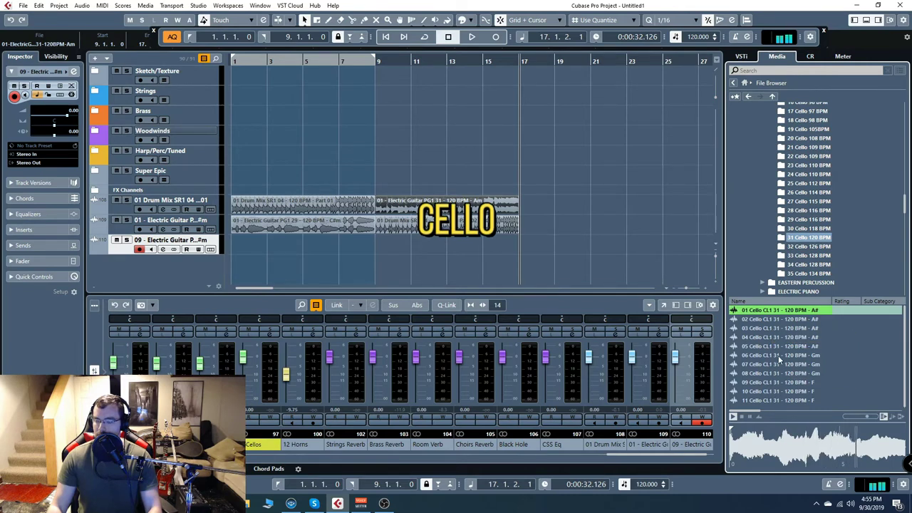
{"action": "left_click", "coordinate": [782, 355]}
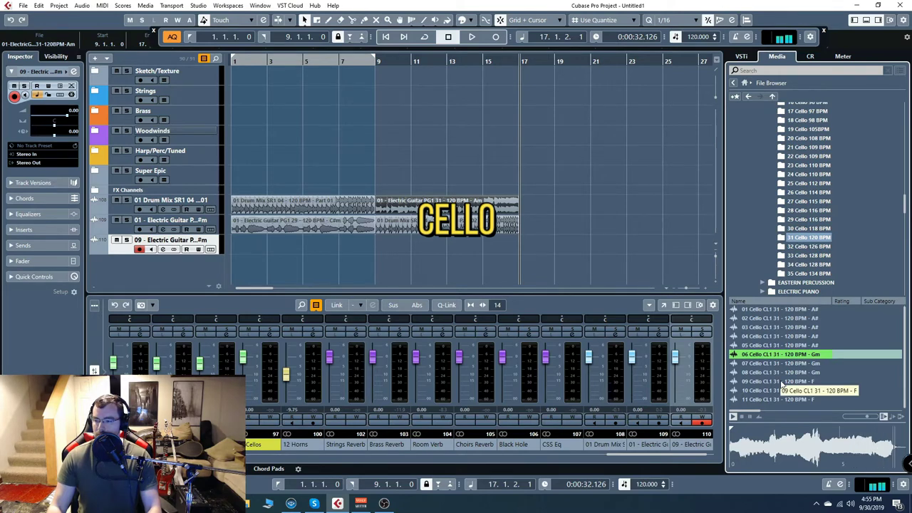
{"action": "left_click", "coordinate": [782, 382]}
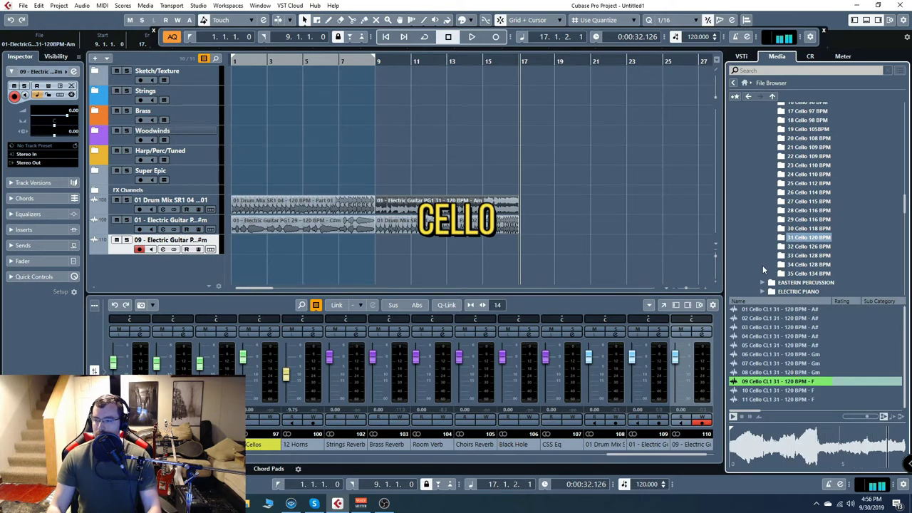
Step: Open the 09 Cello 80 BPM folder and audition its 14 and 18 Cello CL1 09 loops
{"action": "scroll", "coordinate": [826, 173], "scroll_direction": "up", "scroll_amount": 2}
{"action": "scroll", "coordinate": [826, 173], "scroll_direction": "up", "scroll_amount": 3}
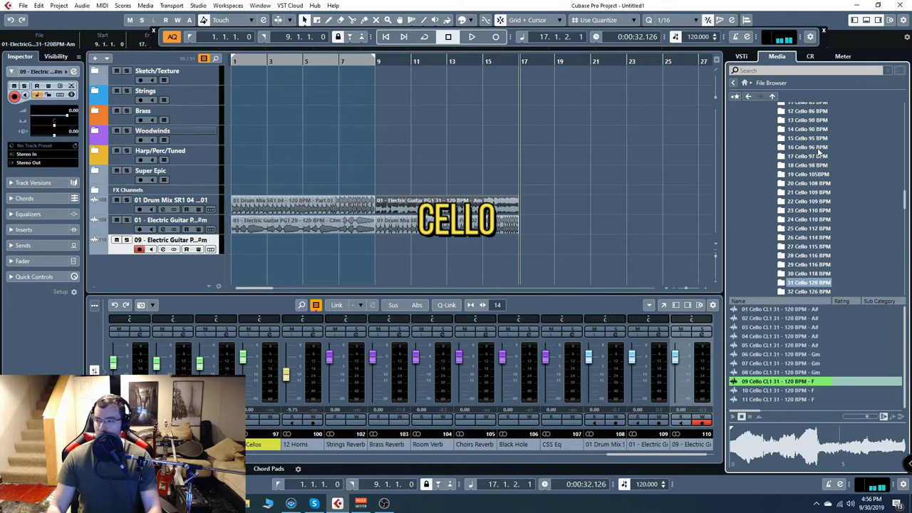
{"action": "left_click", "coordinate": [807, 129]}
{"action": "scroll", "coordinate": [782, 358], "scroll_direction": "down", "scroll_amount": 3}
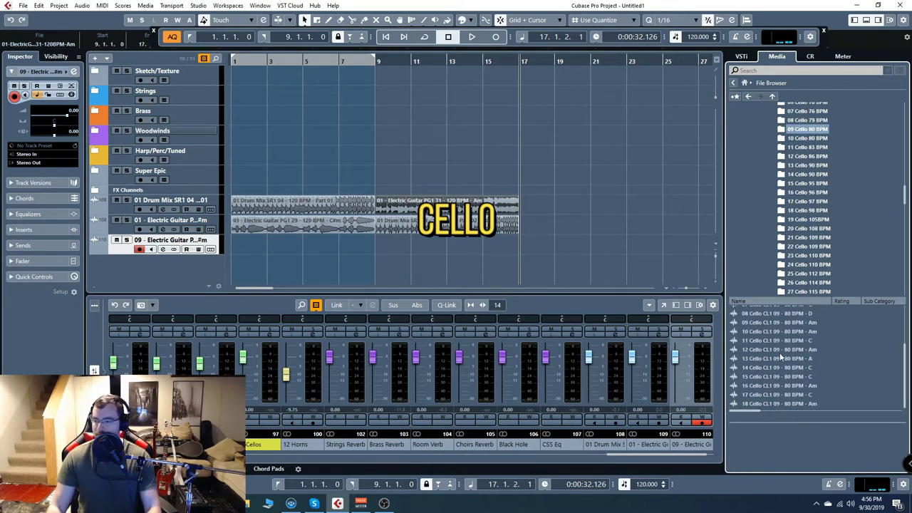
{"action": "left_click", "coordinate": [774, 368]}
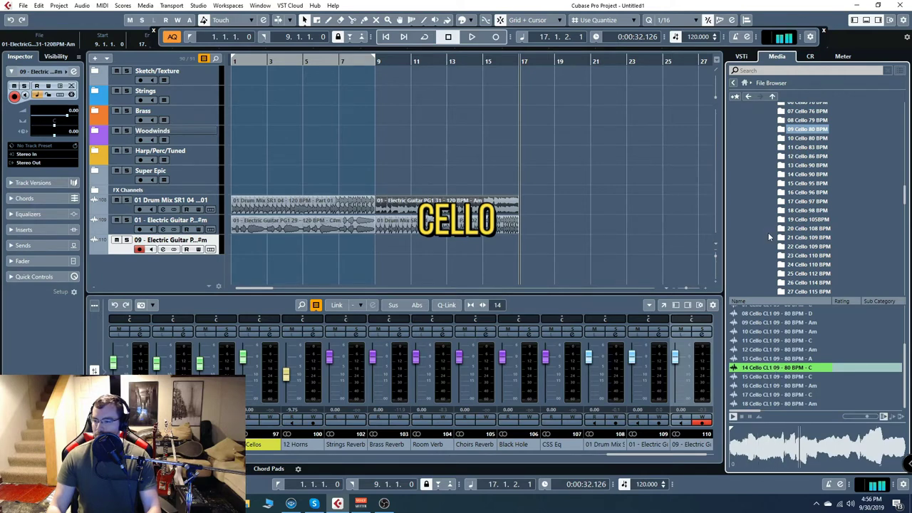
{"action": "scroll", "coordinate": [767, 231], "scroll_direction": "down", "scroll_amount": 3}
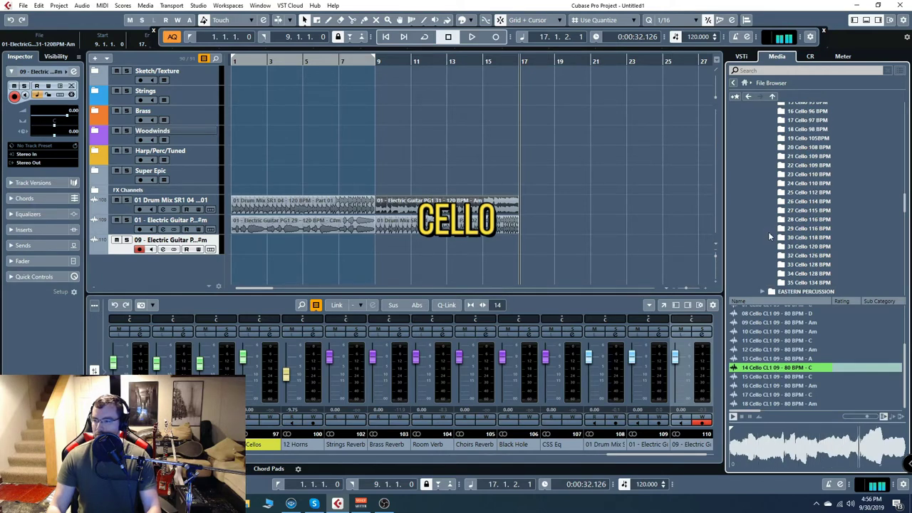
{"action": "left_click", "coordinate": [784, 403]}
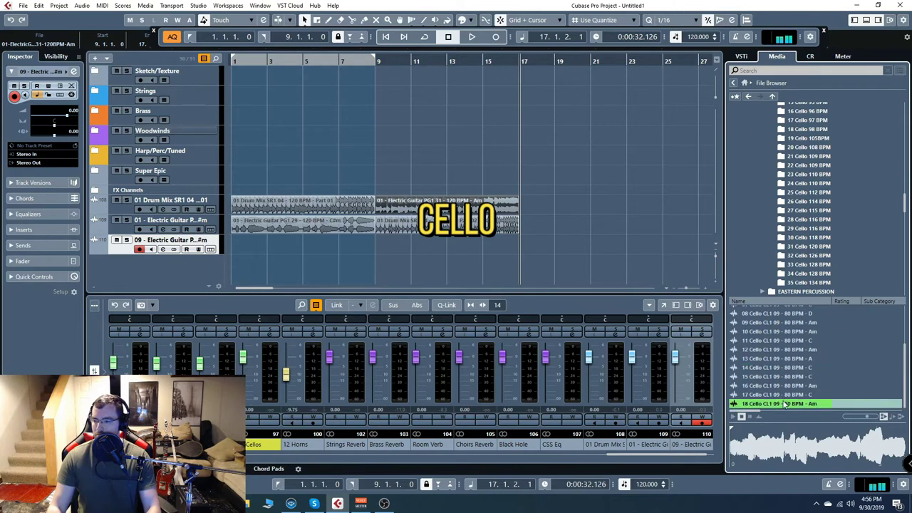
Step: Expand the EASTERN PERCUSSION folder and open its 15 Eastern Percussion 1 120 BPM folder
{"action": "scroll", "coordinate": [769, 227], "scroll_direction": "down", "scroll_amount": 2}
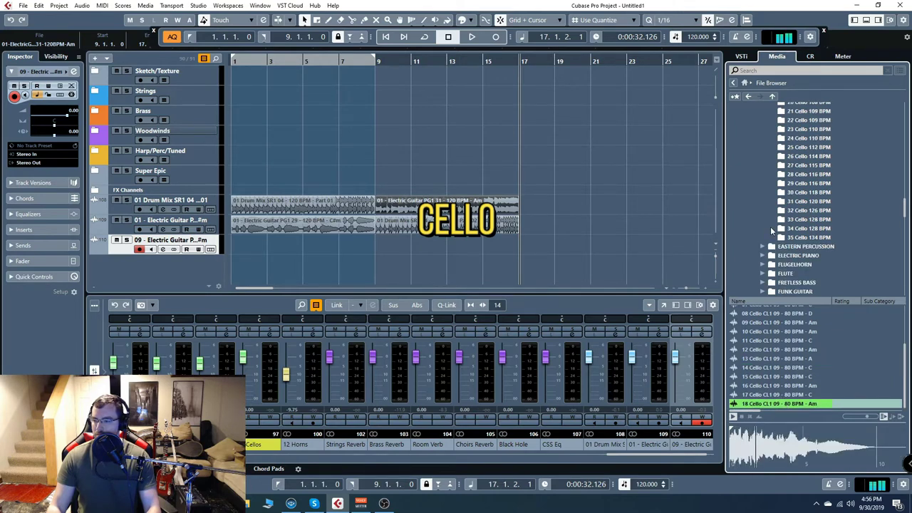
{"action": "left_click", "coordinate": [762, 229]}
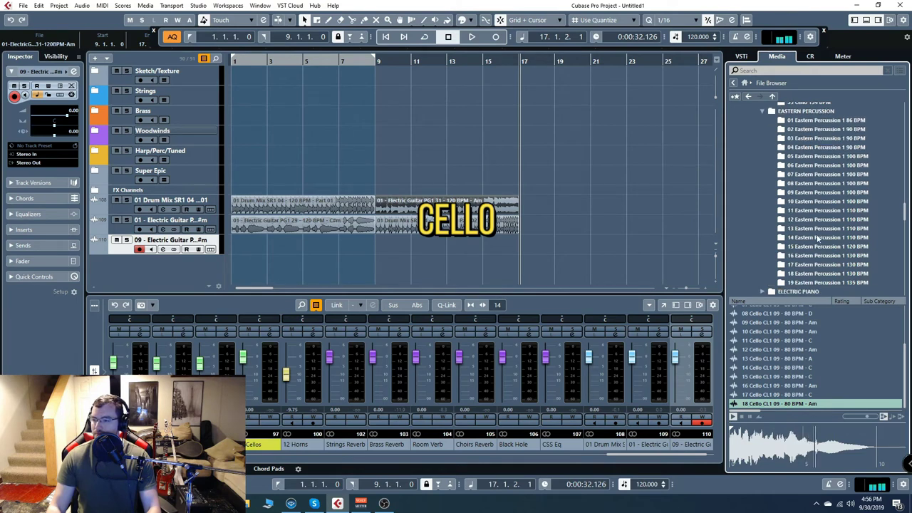
{"action": "left_click", "coordinate": [807, 246]}
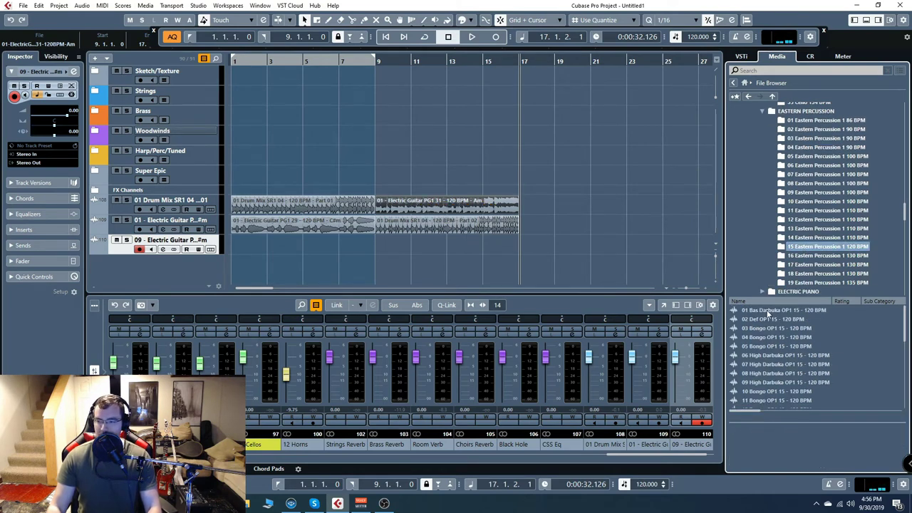
Step: Audition the 01 Bas Darbuka, 06 High Darbuka and 22 Zil OP1 15 loops
{"action": "left_click", "coordinate": [768, 311]}
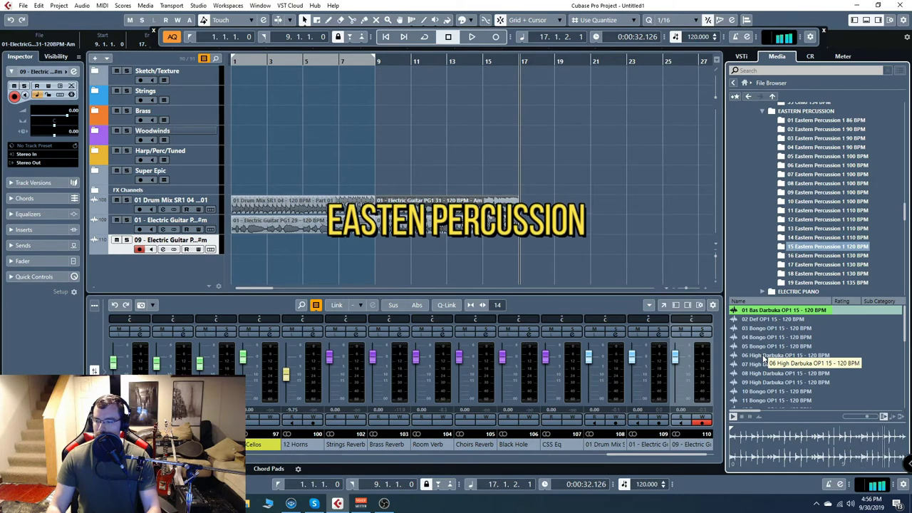
{"action": "left_click", "coordinate": [766, 355]}
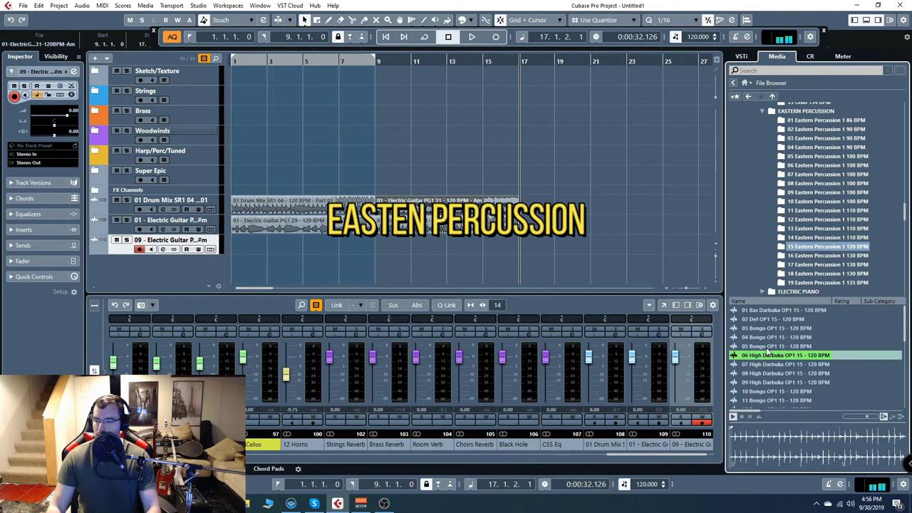
{"action": "scroll", "coordinate": [768, 352], "scroll_direction": "down", "scroll_amount": 2}
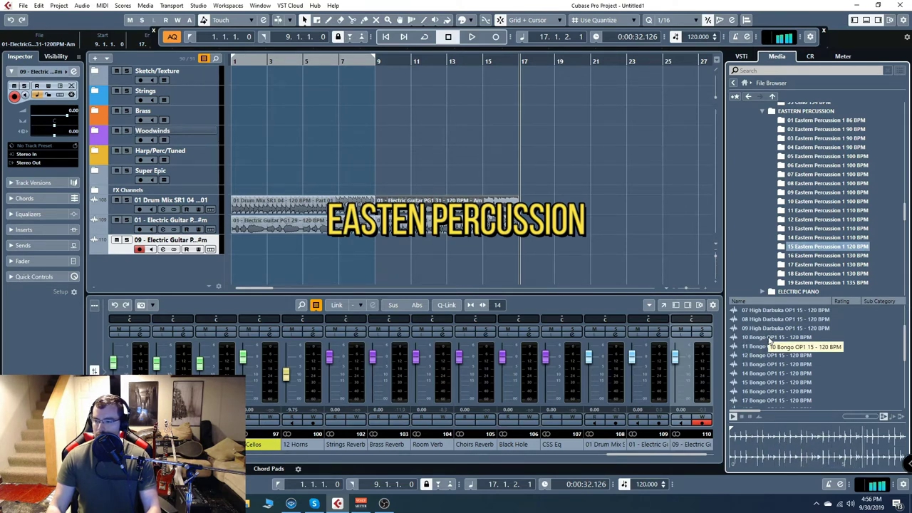
{"action": "scroll", "coordinate": [770, 341], "scroll_direction": "down", "scroll_amount": 3}
{"action": "left_click", "coordinate": [767, 355]}
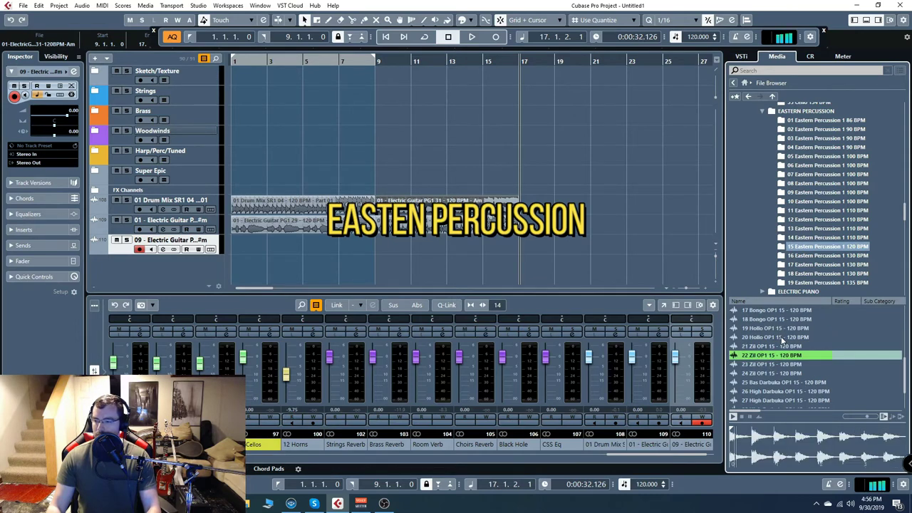
Step: Audition the 30, 29 and 27 High Darbuka OP1 15 loops near the end of the folder
{"action": "scroll", "coordinate": [776, 362], "scroll_direction": "down", "scroll_amount": 1}
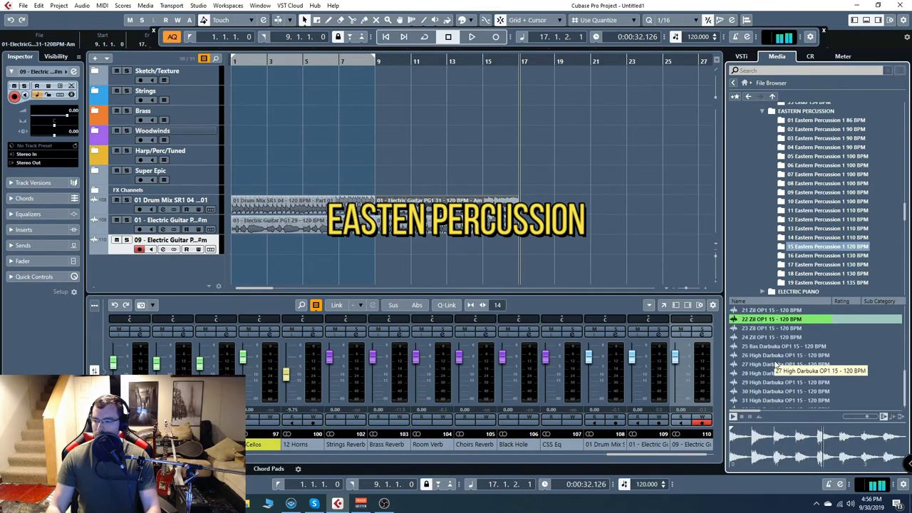
{"action": "scroll", "coordinate": [777, 364], "scroll_direction": "down", "scroll_amount": 1}
{"action": "left_click", "coordinate": [771, 386]}
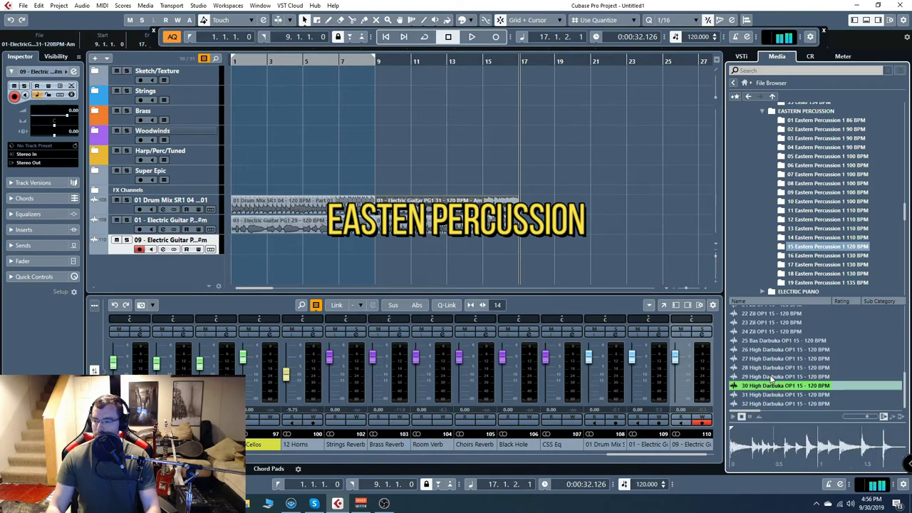
{"action": "left_click", "coordinate": [775, 376]}
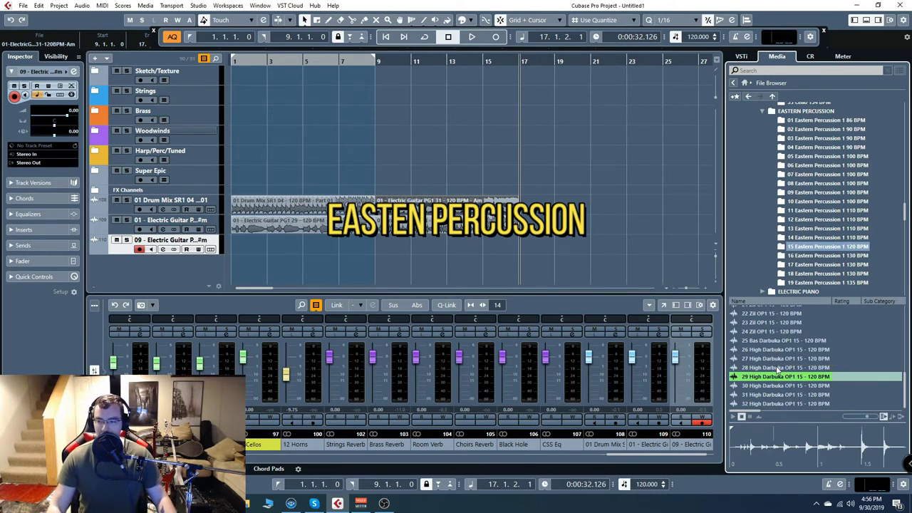
{"action": "left_click", "coordinate": [782, 361]}
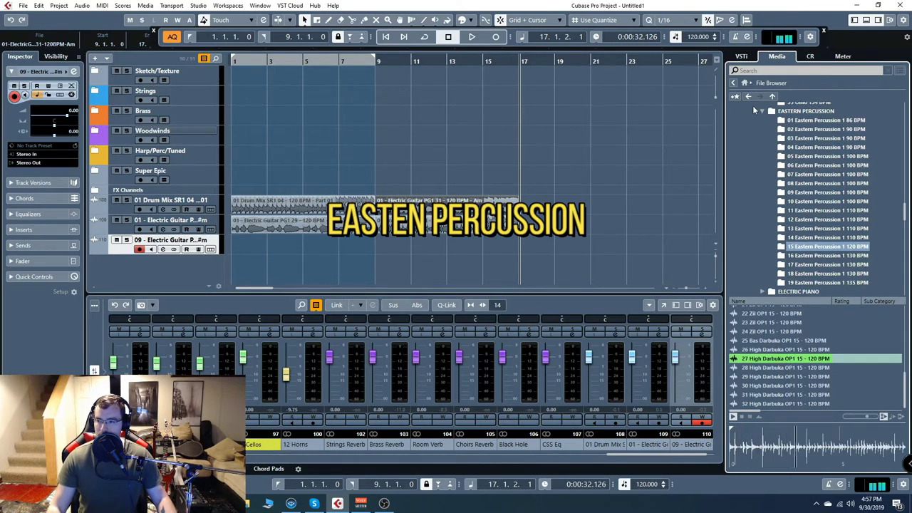
Step: Open the 01 Electric Piano 67 BPM folder inside ELECTRIC PIANO and audition its 04 Electric Piano EP1 01 loop
{"action": "scroll", "coordinate": [808, 184], "scroll_direction": "down", "scroll_amount": 3}
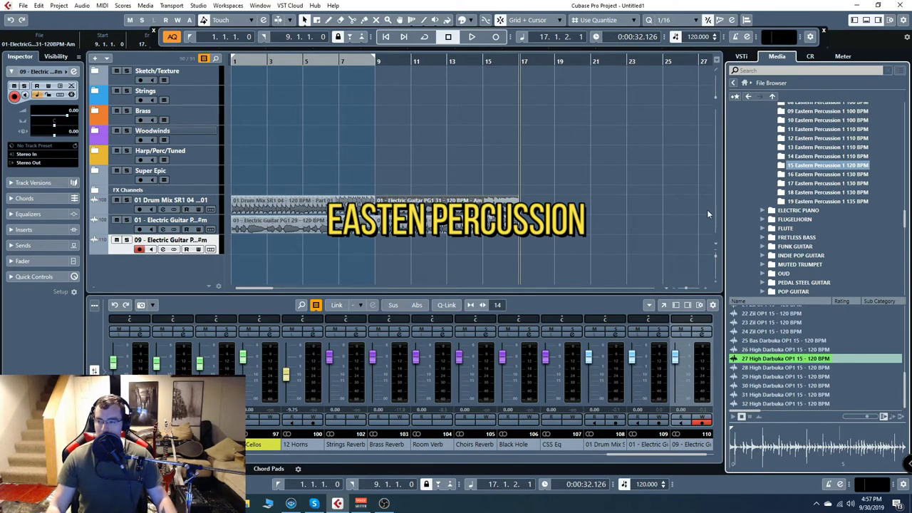
{"action": "left_click", "coordinate": [763, 211]}
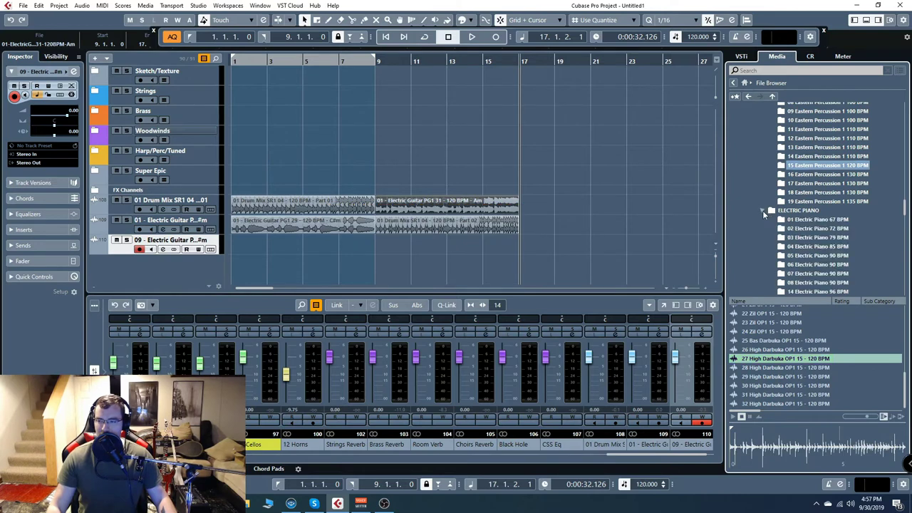
{"action": "scroll", "coordinate": [769, 186], "scroll_direction": "down", "scroll_amount": 2}
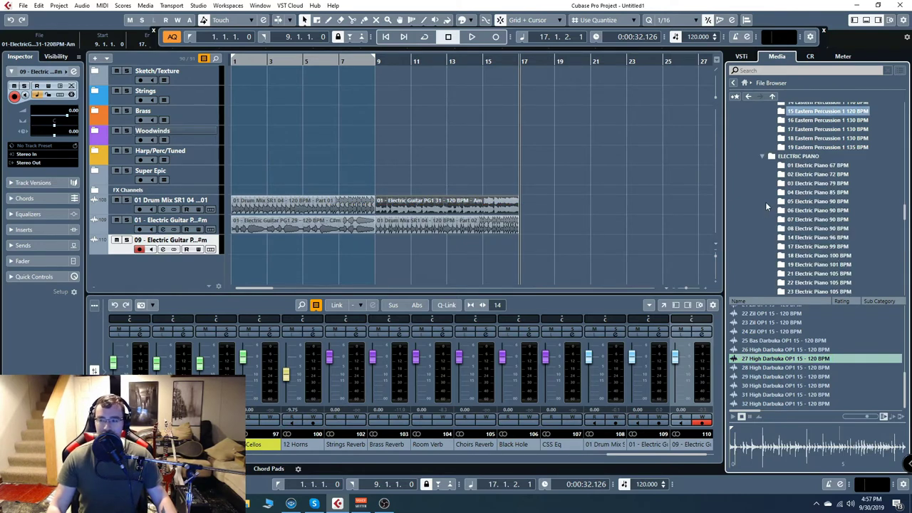
{"action": "left_click", "coordinate": [812, 164]}
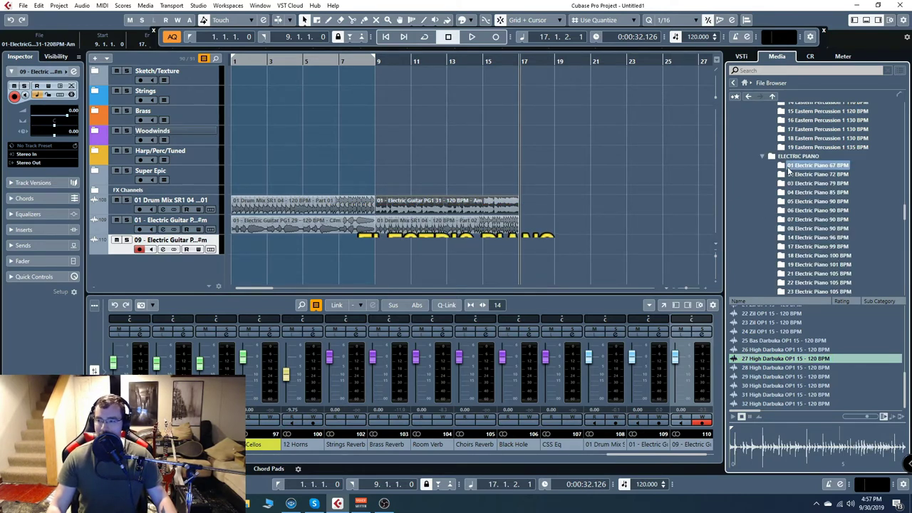
{"action": "left_click", "coordinate": [775, 337]}
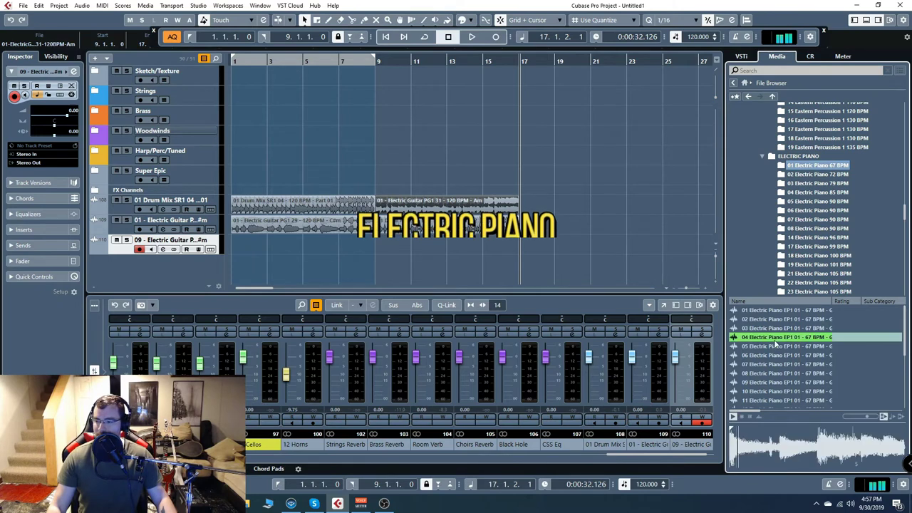
{"action": "scroll", "coordinate": [774, 344], "scroll_direction": "down", "scroll_amount": 4}
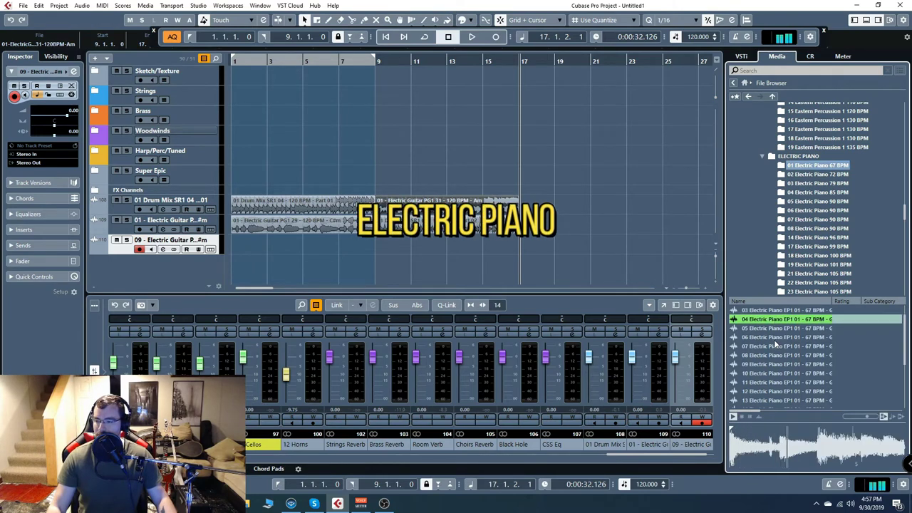
{"action": "scroll", "coordinate": [843, 213], "scroll_direction": "down", "scroll_amount": 5}
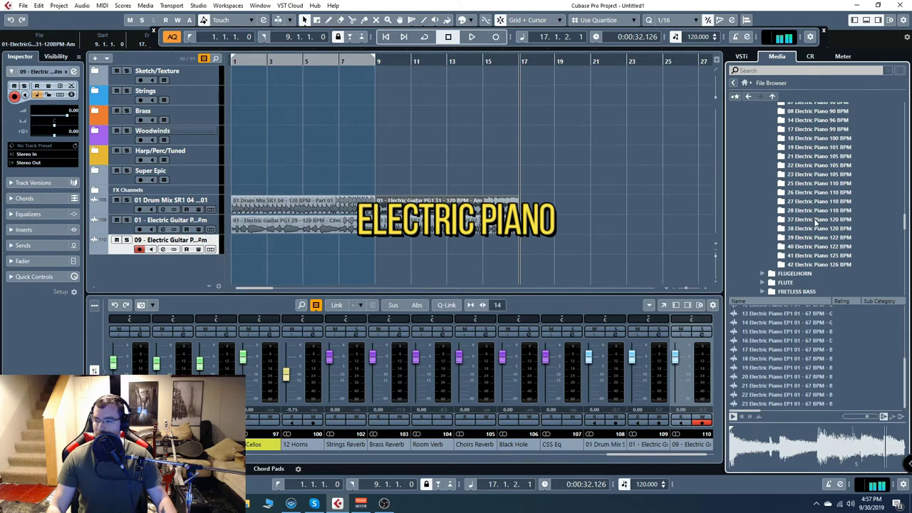
Step: Open the 37 Electric Piano 120 BPM folder and audition its 06 and 02 Electric Piano EP1 37 loops
{"action": "left_click", "coordinate": [814, 223]}
{"action": "left_click", "coordinate": [792, 356]}
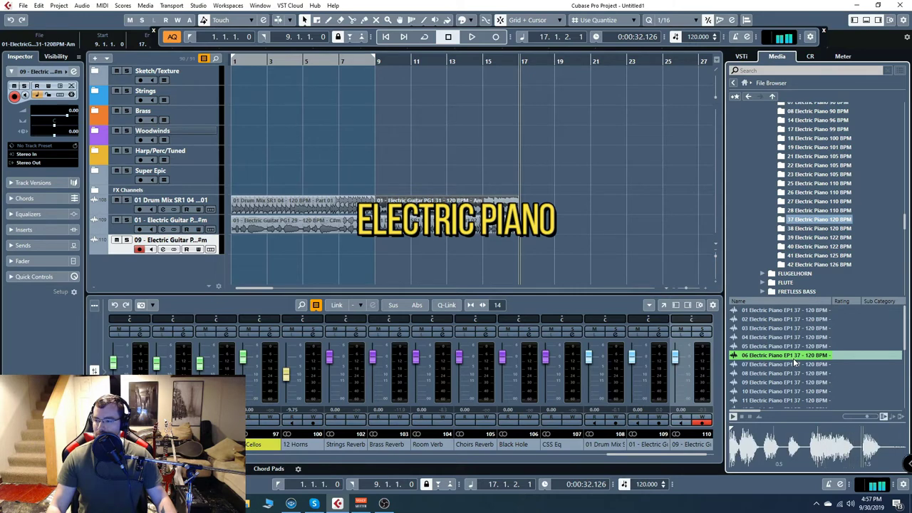
{"action": "left_click", "coordinate": [788, 321]}
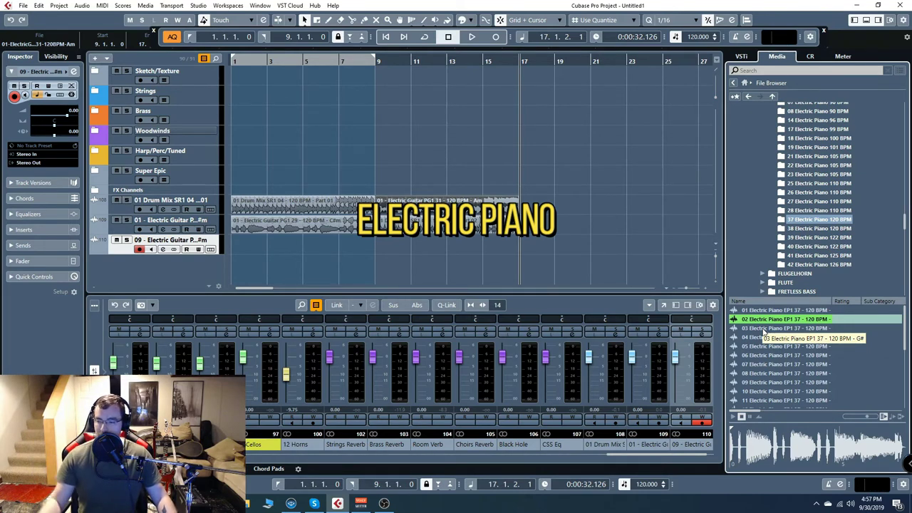
Step: Expand the FLUGELHORN folder and open its 22 Flugelhorn 128 BPM folder
{"action": "scroll", "coordinate": [816, 247], "scroll_direction": "down", "scroll_amount": 1}
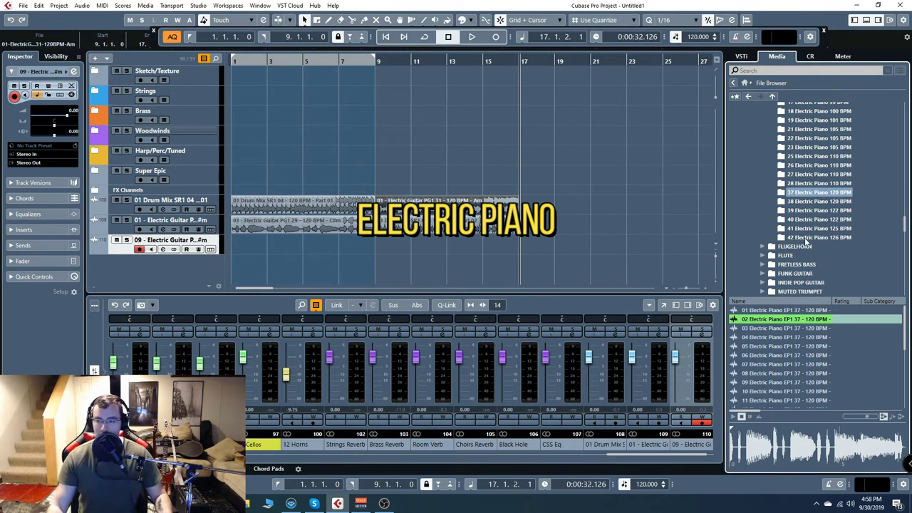
{"action": "scroll", "coordinate": [790, 246], "scroll_direction": "down", "scroll_amount": 1}
{"action": "double_click", "coordinate": [794, 227]}
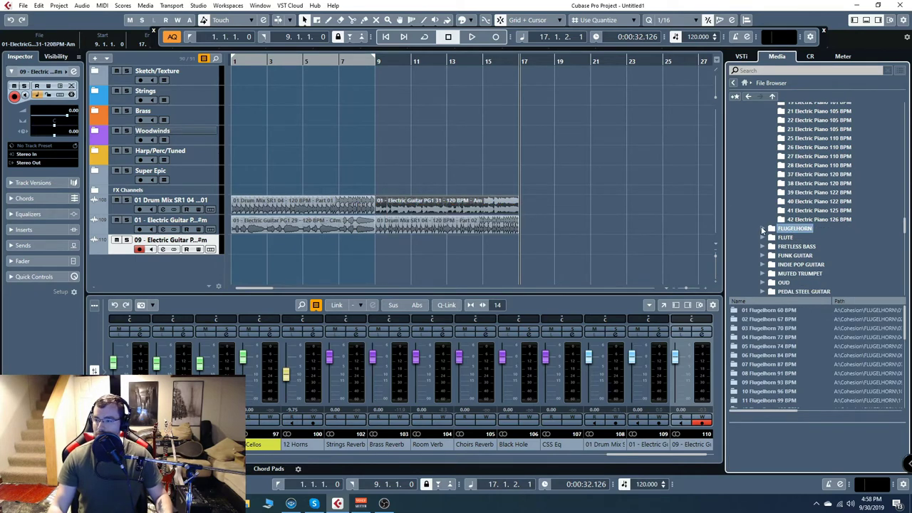
{"action": "scroll", "coordinate": [821, 246], "scroll_direction": "down", "scroll_amount": 1}
{"action": "scroll", "coordinate": [821, 246], "scroll_direction": "down", "scroll_amount": 5}
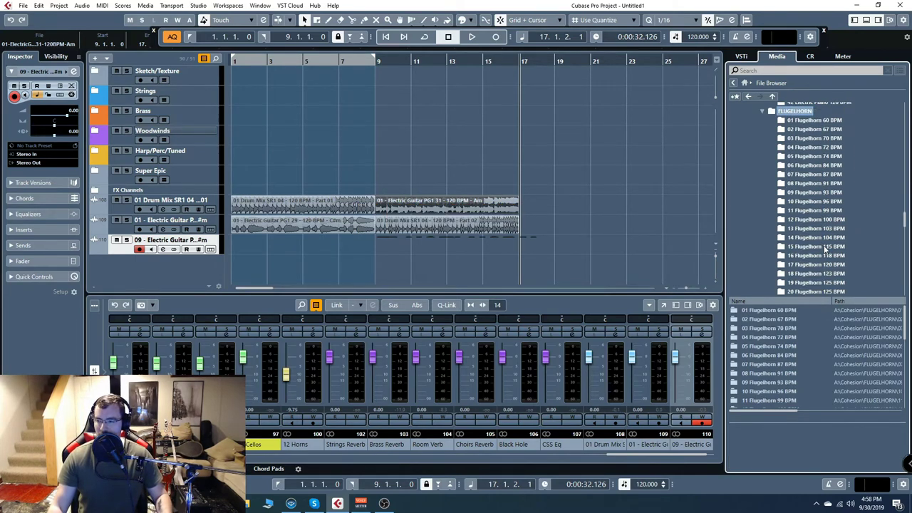
{"action": "left_click", "coordinate": [812, 256]}
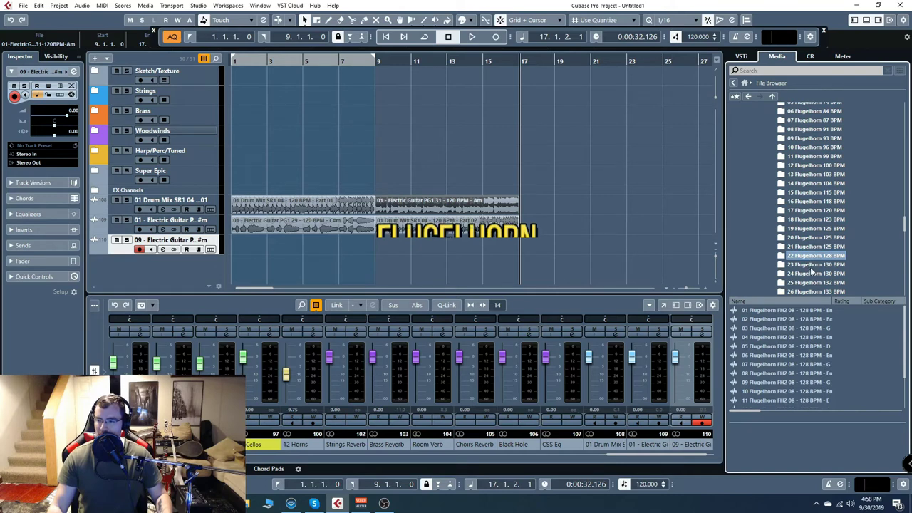
Step: Audition the 01, 03 and 08 Flugelhorn FH2 08 loops
{"action": "scroll", "coordinate": [822, 267], "scroll_direction": "down", "scroll_amount": 1}
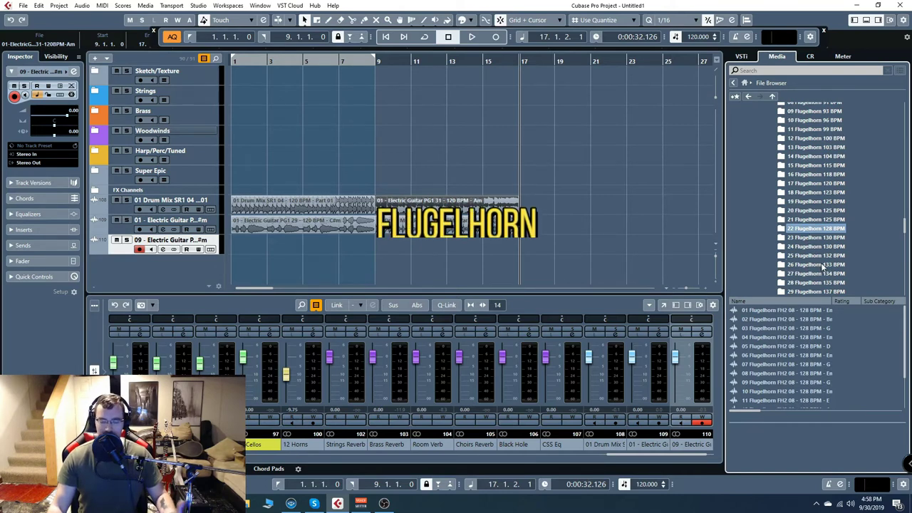
{"action": "left_click", "coordinate": [767, 311]}
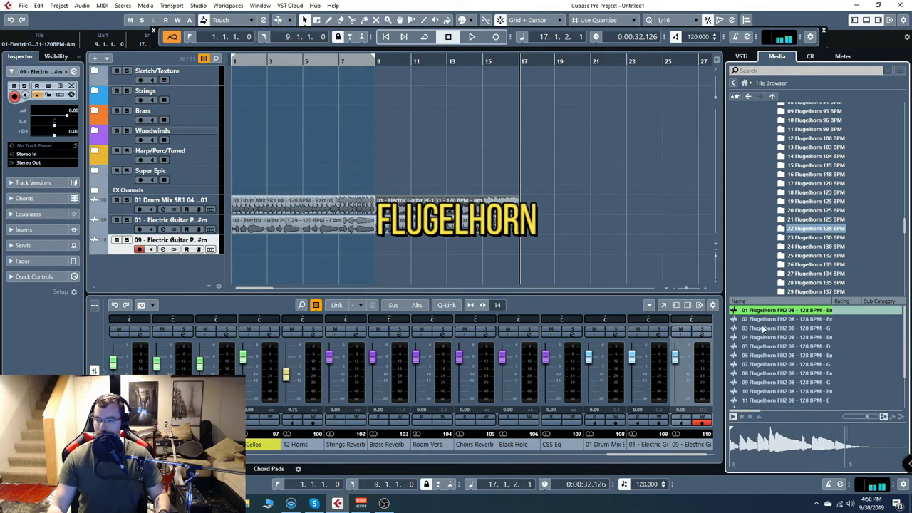
{"action": "left_click", "coordinate": [763, 329]}
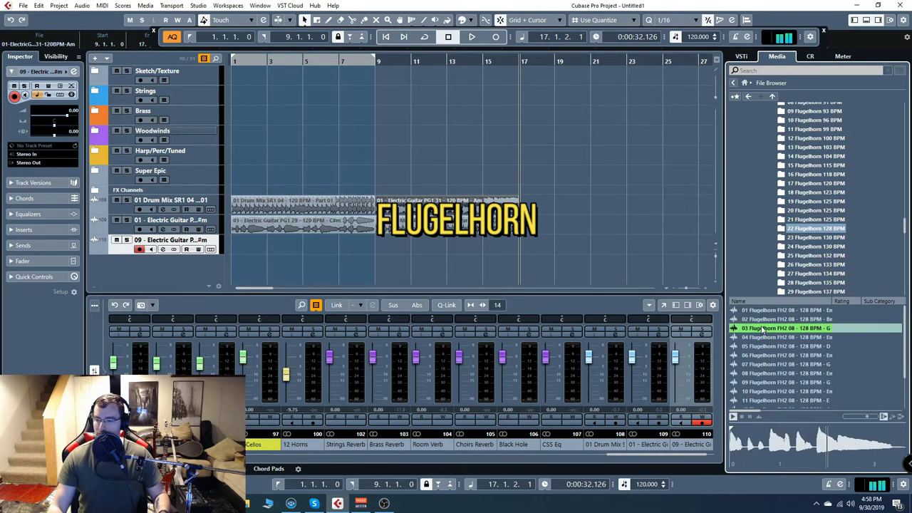
{"action": "left_click", "coordinate": [774, 373]}
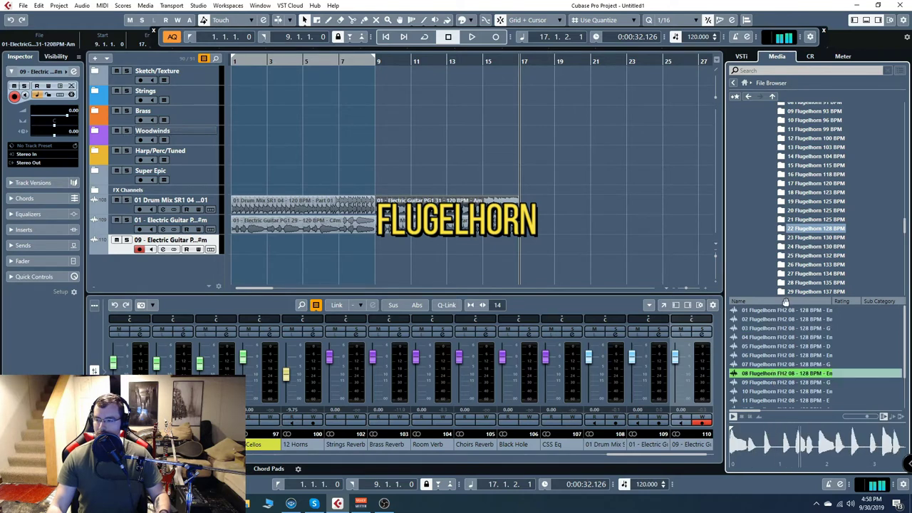
Step: Open the 26 Flugelhorn 133 BPM folder and audition its 06 and 03 Flugelhorn FH2 12 loops
{"action": "scroll", "coordinate": [760, 251], "scroll_direction": "down", "scroll_amount": 3}
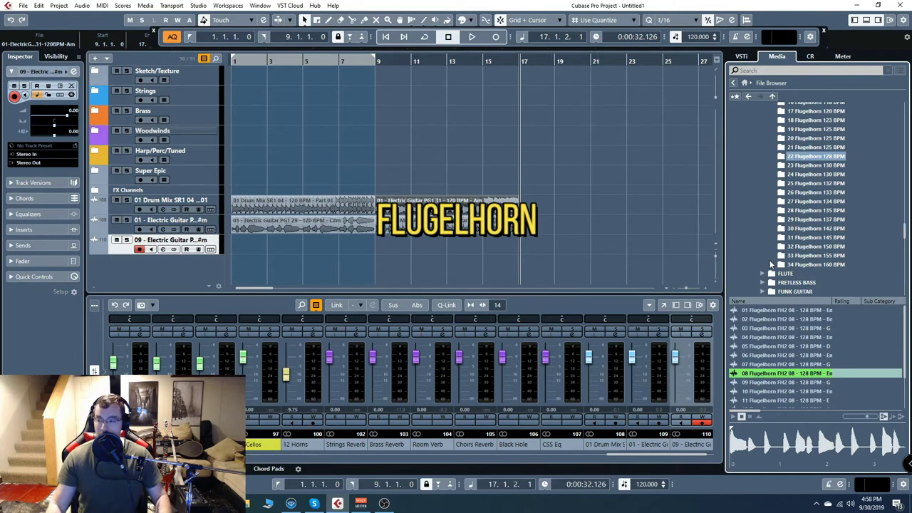
{"action": "left_click", "coordinate": [805, 194]}
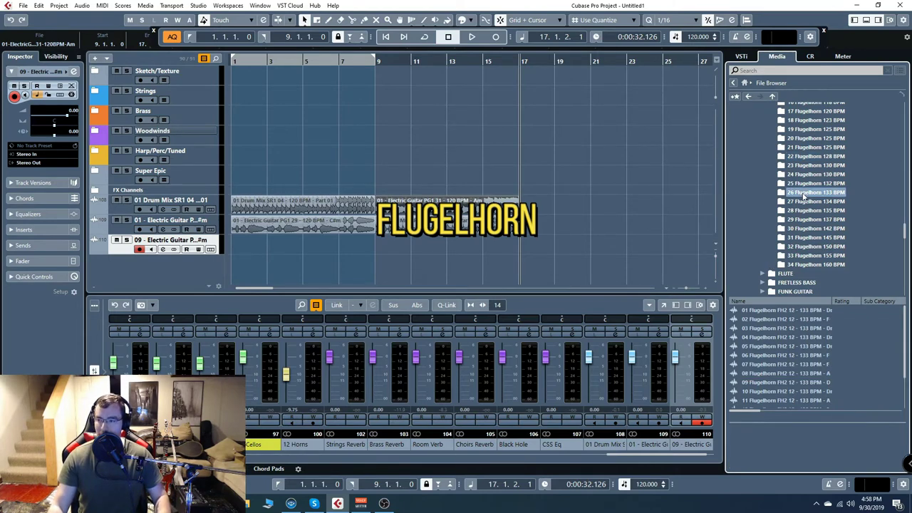
{"action": "left_click", "coordinate": [772, 355]}
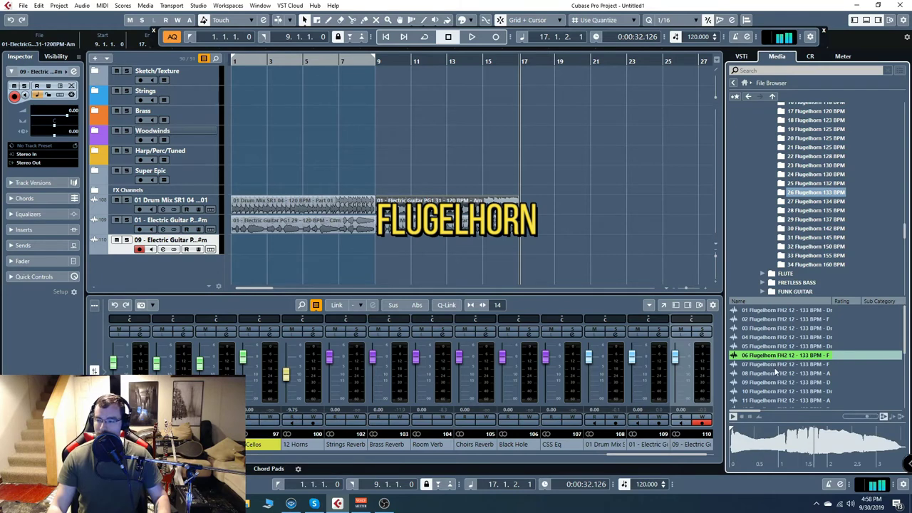
{"action": "left_click", "coordinate": [776, 329]}
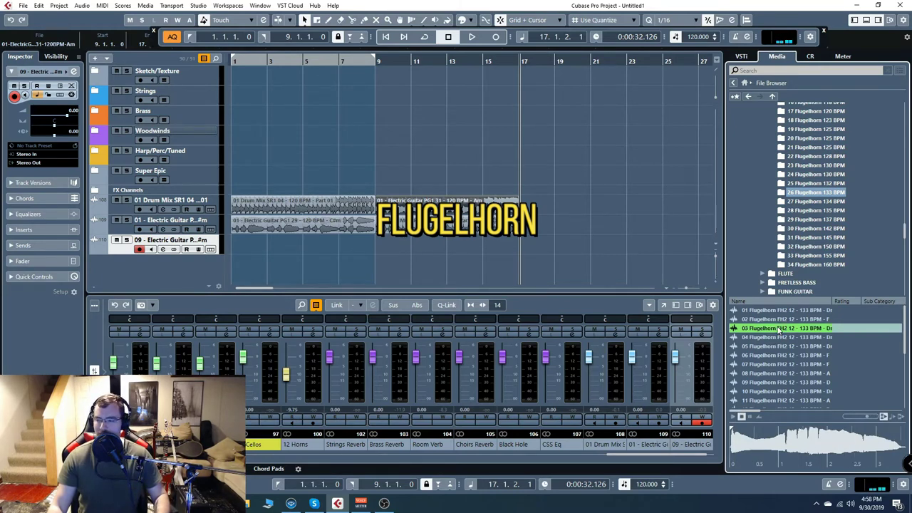
Step: Open the 10 Flute 110 BPM folder inside FLUTE and audition its 02 and 06 Flute FL1 10 loops
{"action": "scroll", "coordinate": [751, 221], "scroll_direction": "down", "scroll_amount": 3}
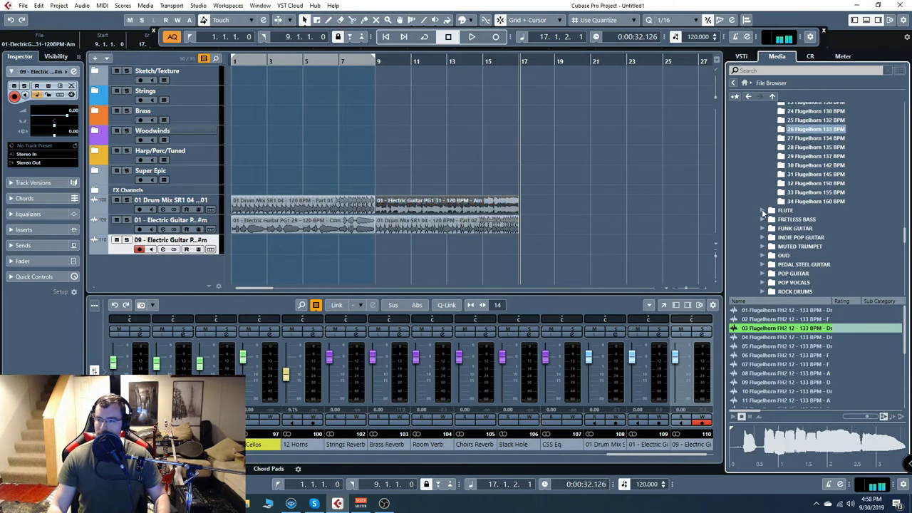
{"action": "left_click", "coordinate": [761, 210]}
{"action": "scroll", "coordinate": [769, 203], "scroll_direction": "down", "scroll_amount": 1}
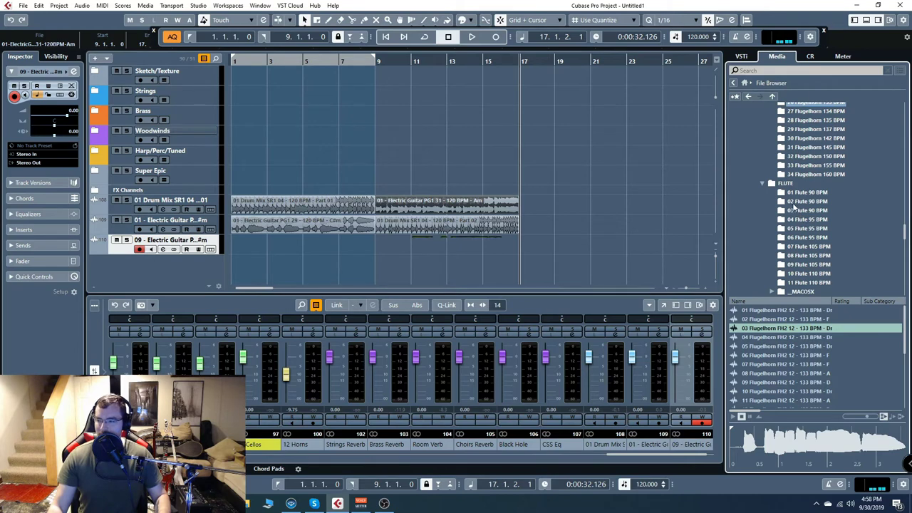
{"action": "left_click", "coordinate": [807, 274]}
{"action": "left_click", "coordinate": [755, 320]}
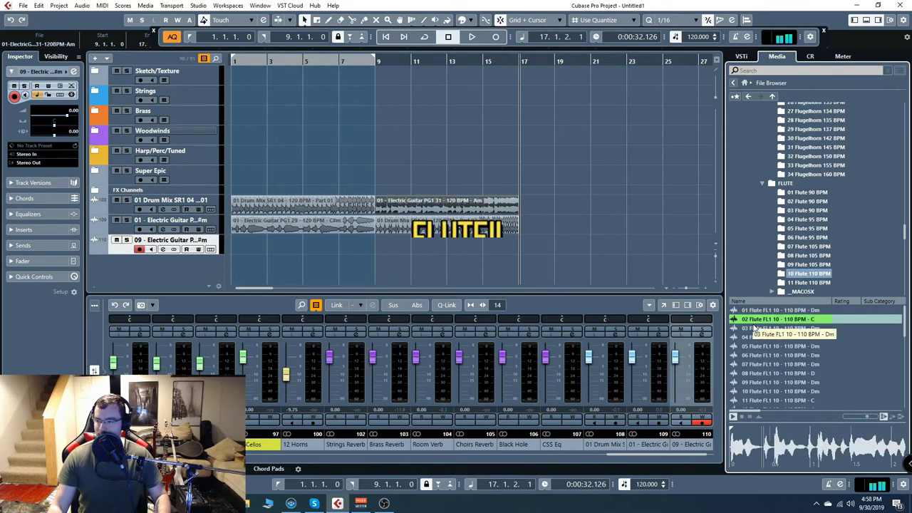
{"action": "left_click", "coordinate": [783, 356]}
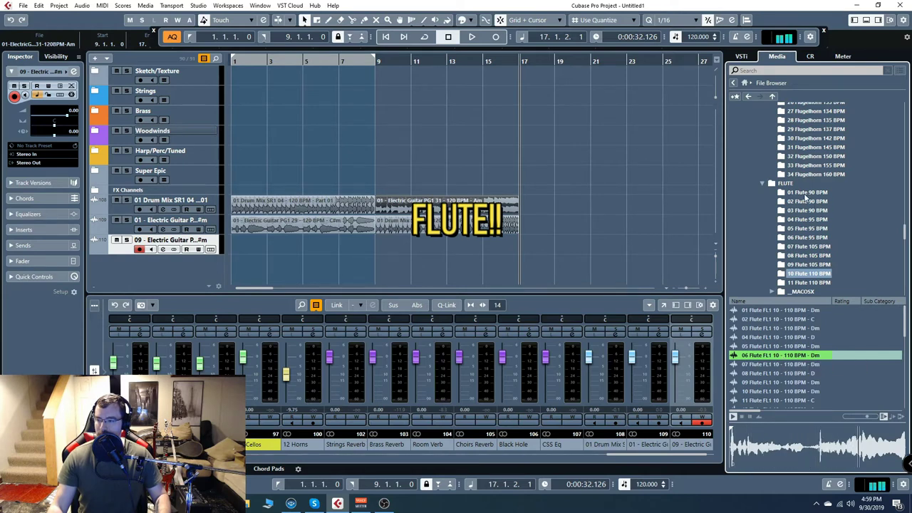
Step: Open the 01 Flute 90 BPM folder and audition its 01, 07, 15 and 28 Flute FL1 01 loops
{"action": "left_click", "coordinate": [805, 193]}
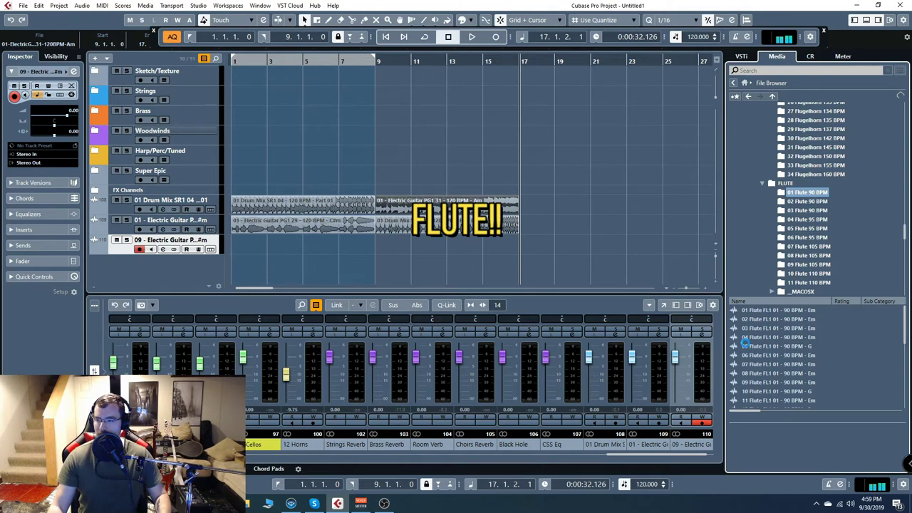
{"action": "left_click", "coordinate": [759, 309]}
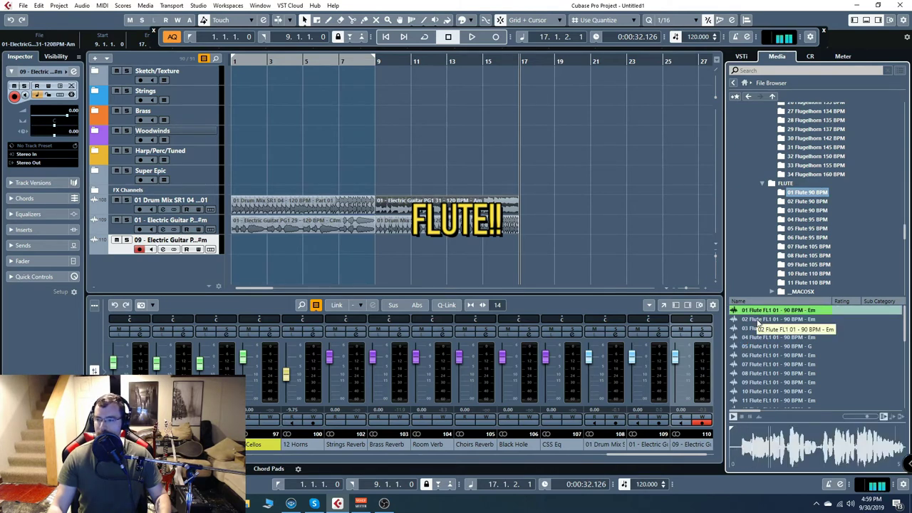
{"action": "left_click", "coordinate": [759, 364]}
{"action": "scroll", "coordinate": [759, 367], "scroll_direction": "down", "scroll_amount": 3}
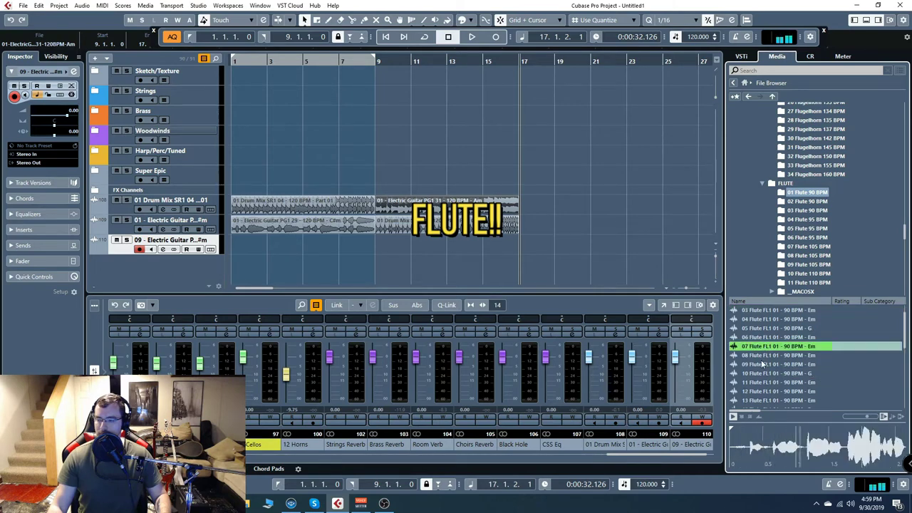
{"action": "left_click", "coordinate": [764, 364]}
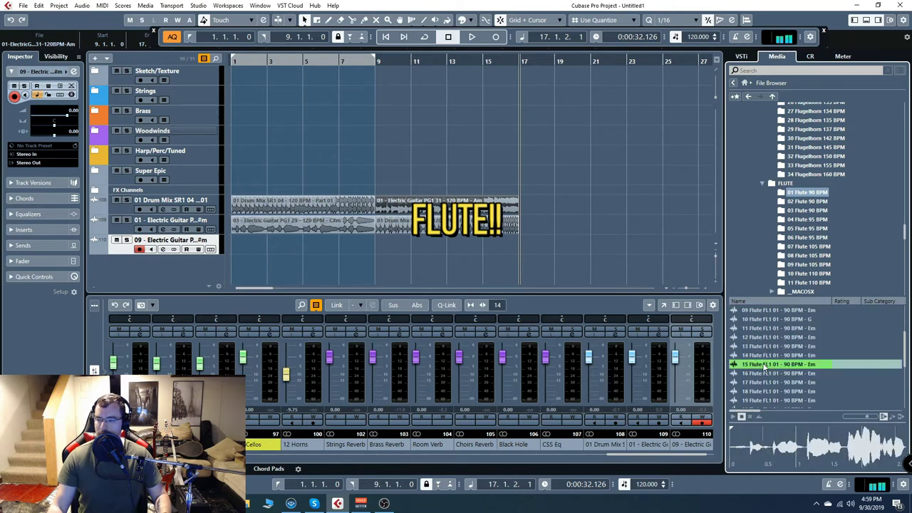
{"action": "scroll", "coordinate": [764, 367], "scroll_direction": "down", "scroll_amount": 2}
{"action": "scroll", "coordinate": [764, 367], "scroll_direction": "down", "scroll_amount": 4}
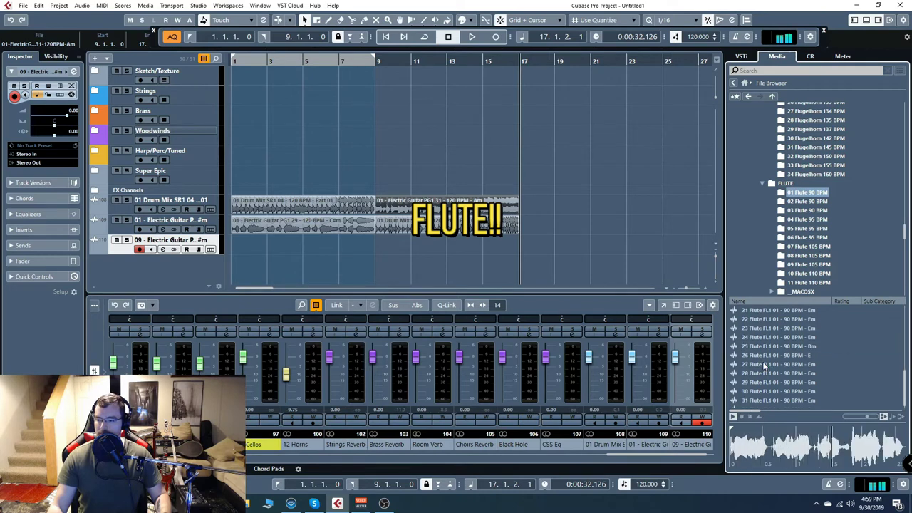
{"action": "left_click", "coordinate": [776, 375]}
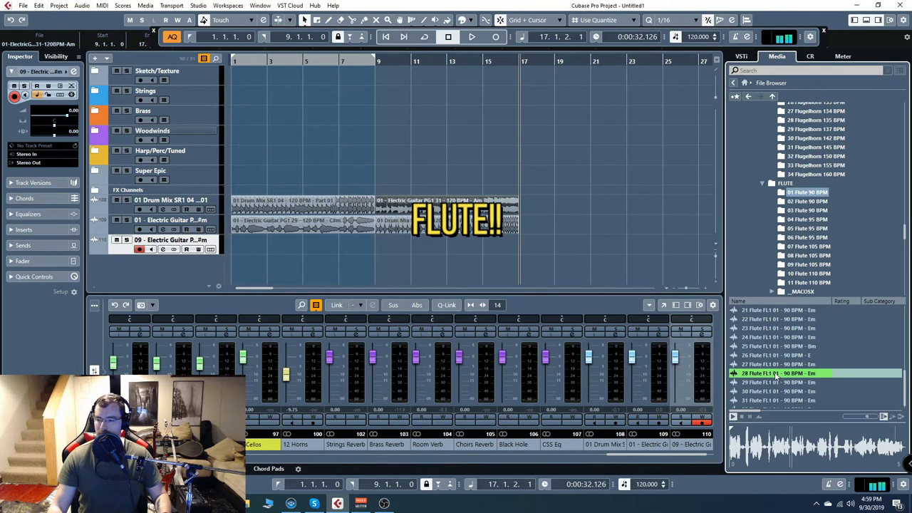
Step: Collapse the FLUTE folder and expand the FRETLESS BASS folder
{"action": "scroll", "coordinate": [774, 377], "scroll_direction": "down", "scroll_amount": 1}
{"action": "scroll", "coordinate": [773, 376], "scroll_direction": "up", "scroll_amount": 3}
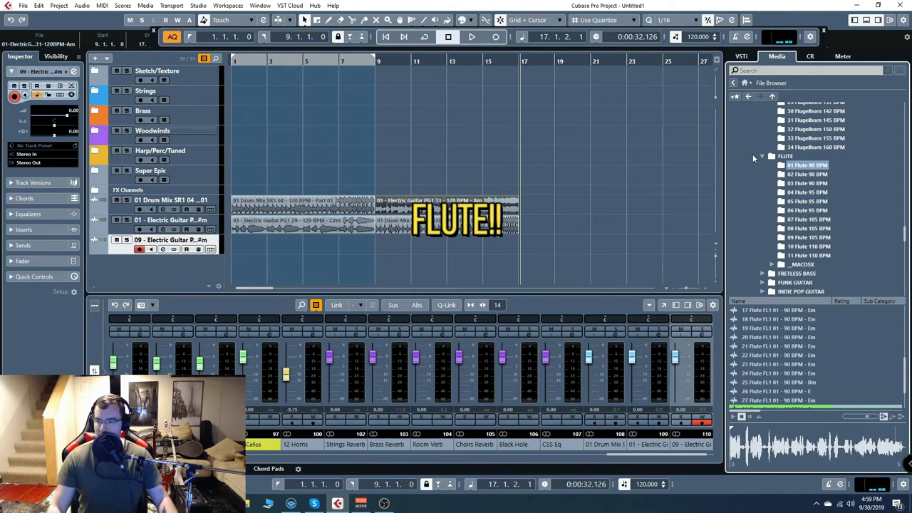
{"action": "double_click", "coordinate": [785, 183]}
{"action": "scroll", "coordinate": [783, 213], "scroll_direction": "down", "scroll_amount": 2}
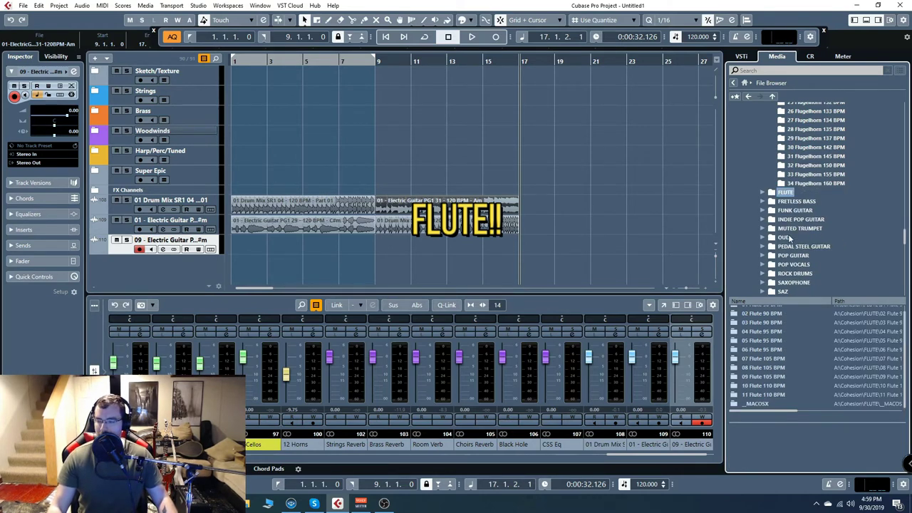
{"action": "left_click", "coordinate": [762, 201]}
{"action": "scroll", "coordinate": [784, 214], "scroll_direction": "down", "scroll_amount": 2}
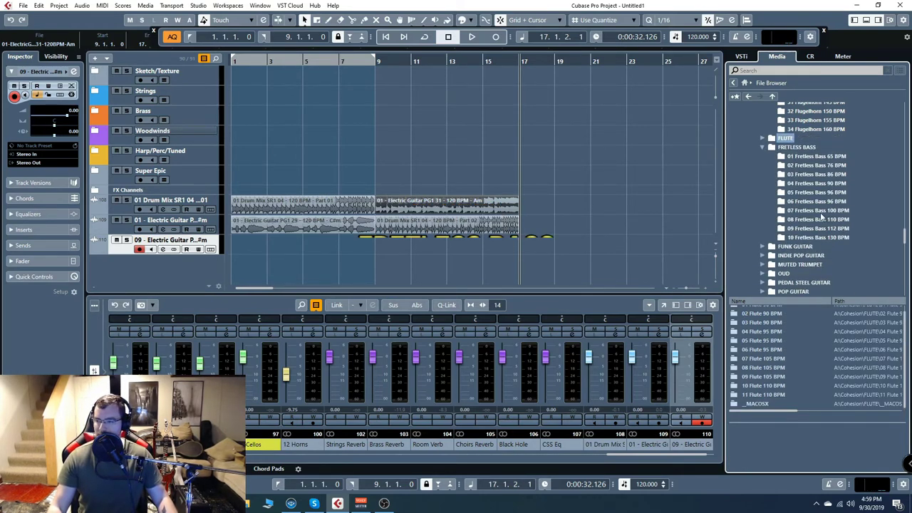
Step: Open the 07 Fretless Bass 100 BPM folder and audition its 06, 02 and 09 Fretless Bass FB1 07 loops
{"action": "left_click", "coordinate": [817, 210]}
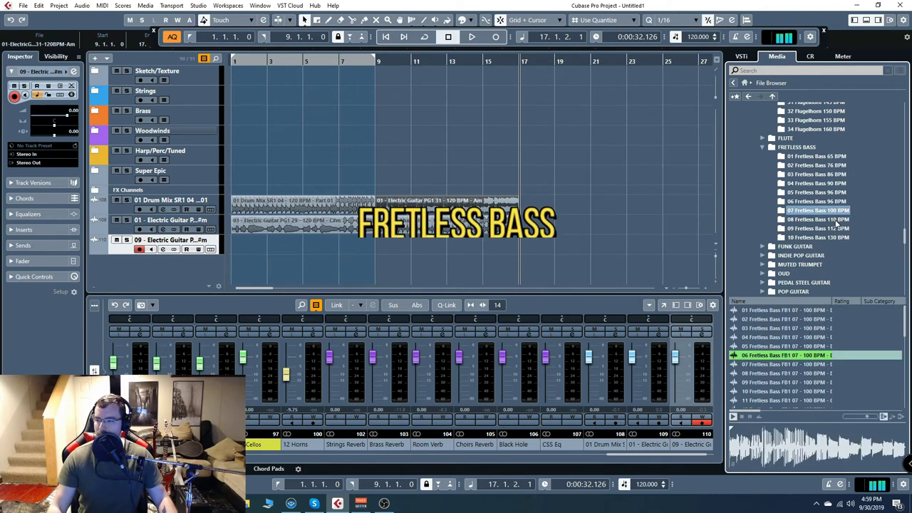
{"action": "scroll", "coordinate": [792, 241], "scroll_direction": "down", "scroll_amount": 2}
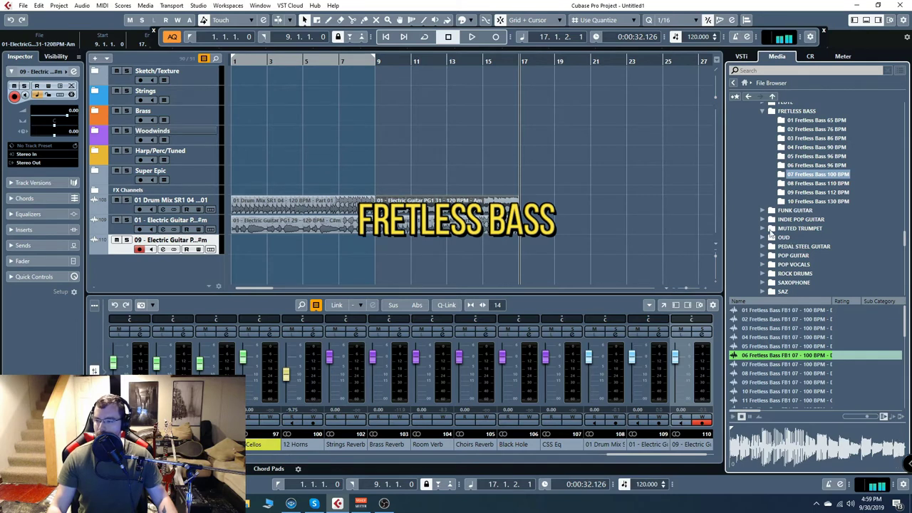
{"action": "left_click", "coordinate": [792, 319]}
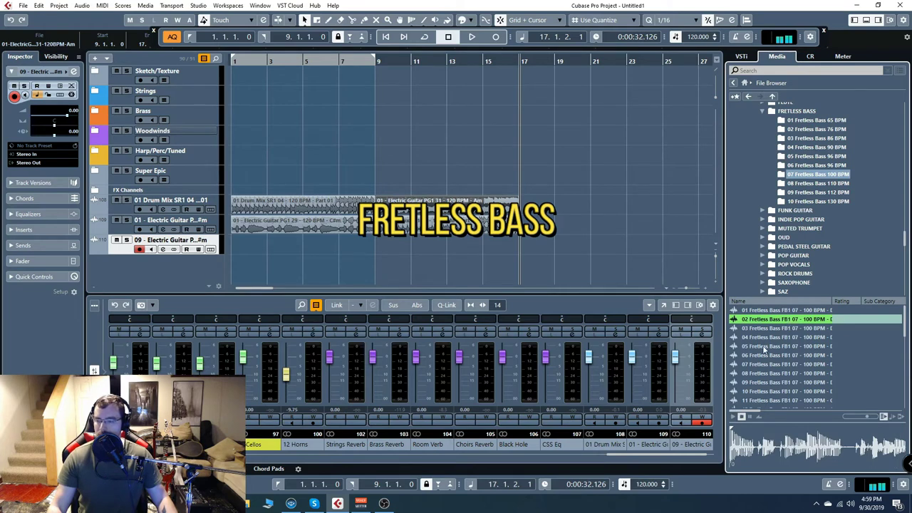
{"action": "left_click", "coordinate": [799, 383]}
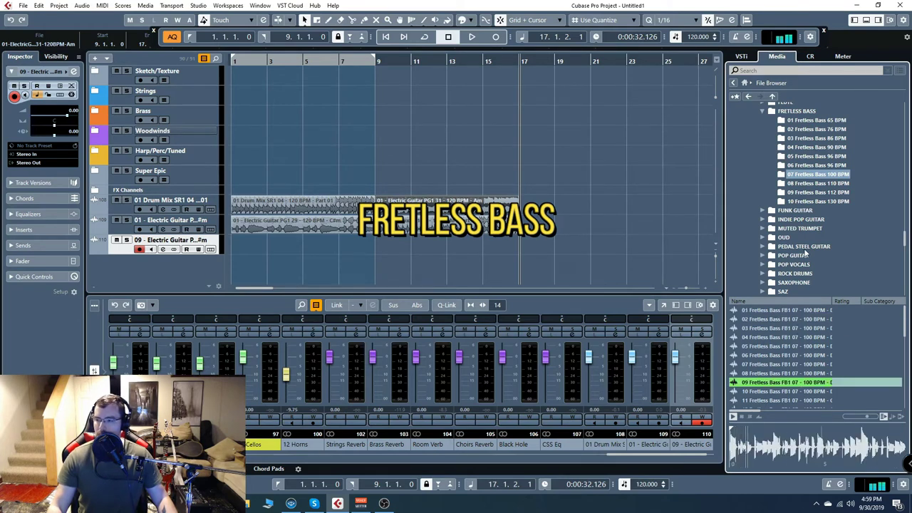
Step: Open the 22 Funk Guitar 110 BPM folder inside FUNK GUITAR and audition its 04 Electric Guitar FG1 03 loop
{"action": "scroll", "coordinate": [805, 206], "scroll_direction": "down", "scroll_amount": 1}
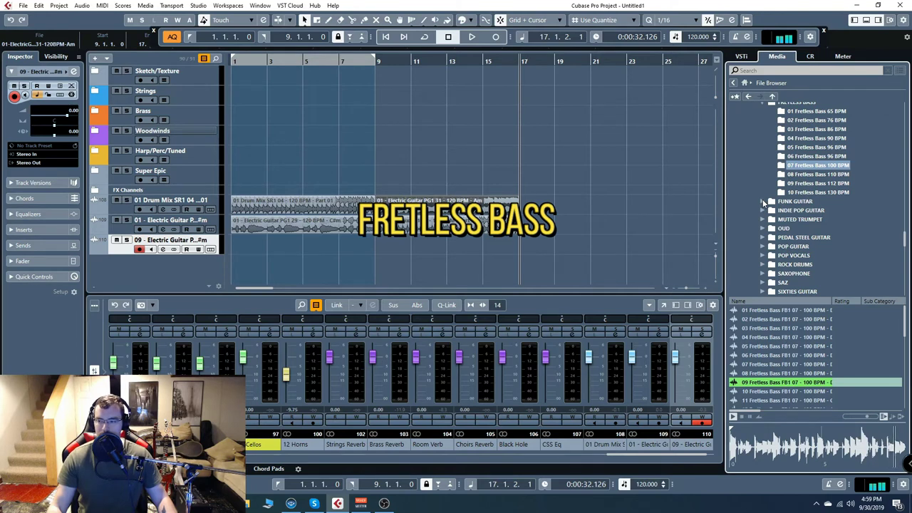
{"action": "left_click", "coordinate": [763, 202]}
{"action": "scroll", "coordinate": [819, 249], "scroll_direction": "down", "scroll_amount": 1}
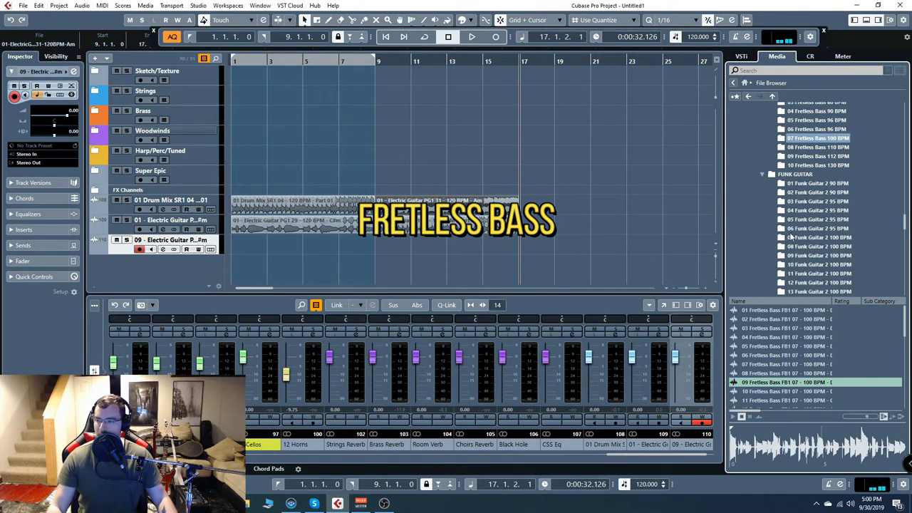
{"action": "scroll", "coordinate": [828, 267], "scroll_direction": "down", "scroll_amount": 4}
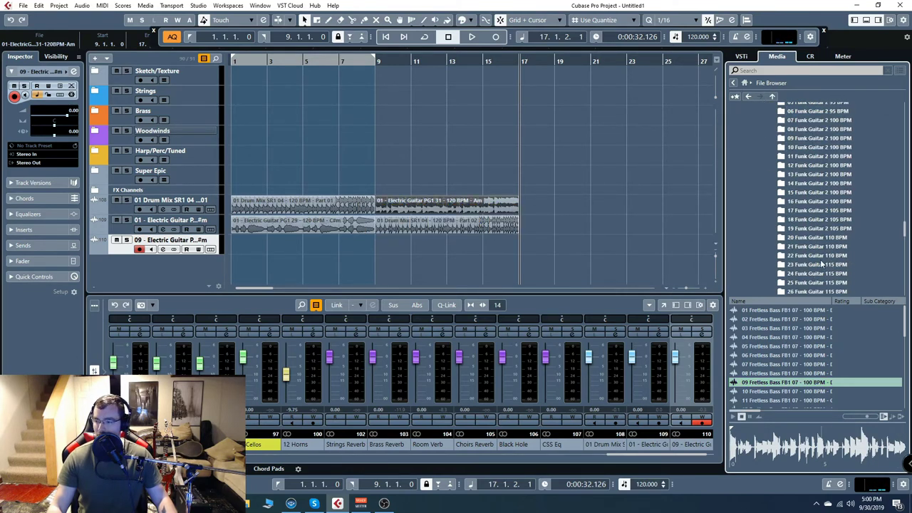
{"action": "left_click", "coordinate": [820, 255]}
{"action": "left_click", "coordinate": [777, 338]}
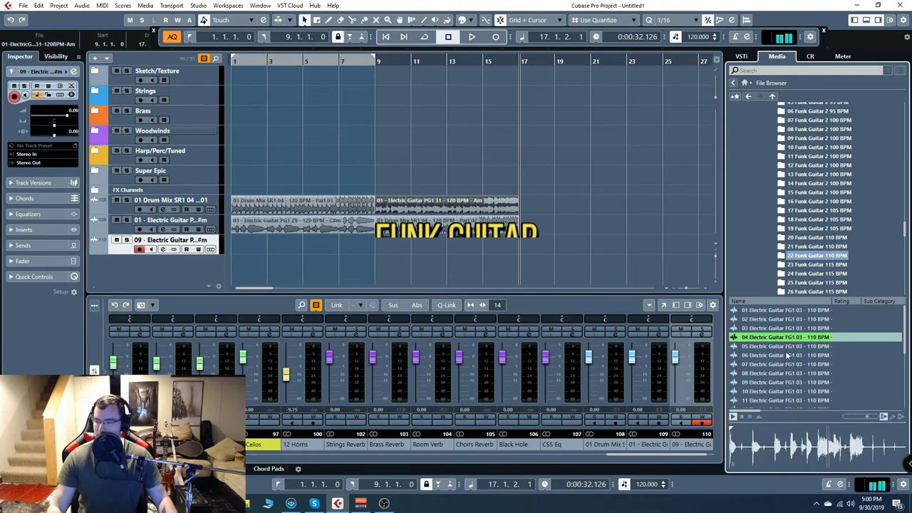
Step: Audition the 22, 17, 13 and 06 Electric Guitar FG1 03 loops at 110 BPM
{"action": "scroll", "coordinate": [785, 363], "scroll_direction": "down", "scroll_amount": 4}
{"action": "left_click", "coordinate": [789, 386]}
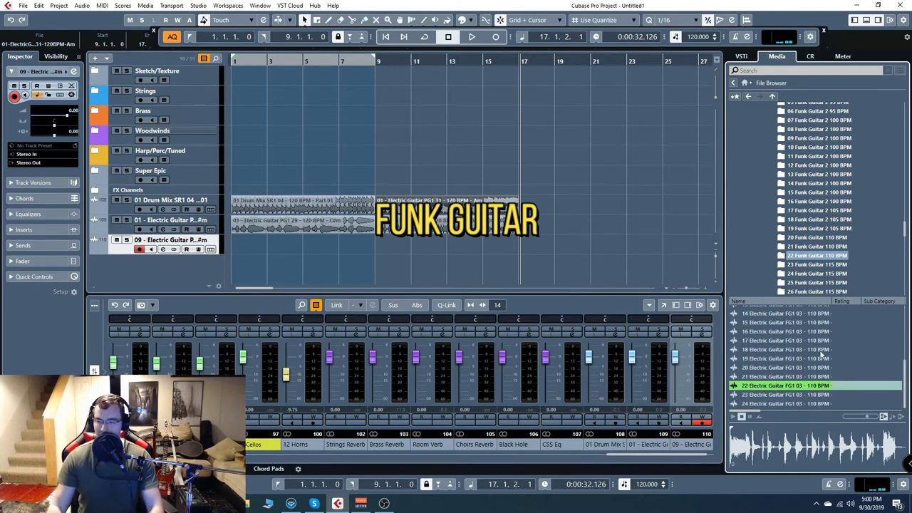
{"action": "left_click", "coordinate": [762, 341]}
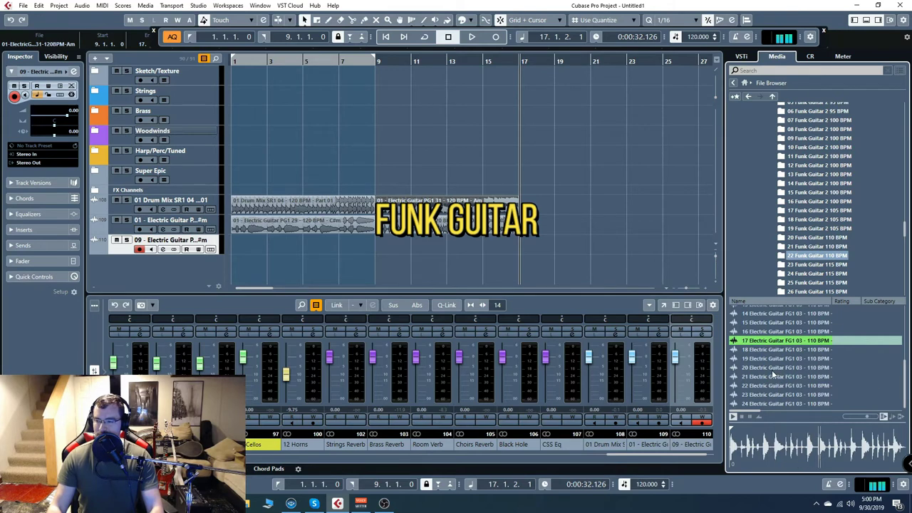
{"action": "scroll", "coordinate": [774, 374], "scroll_direction": "up", "scroll_amount": 3}
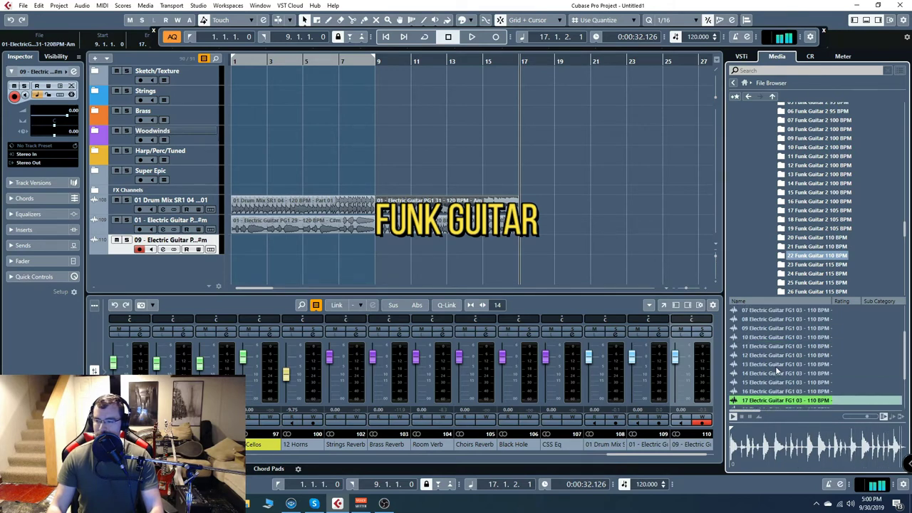
{"action": "left_click", "coordinate": [779, 365]}
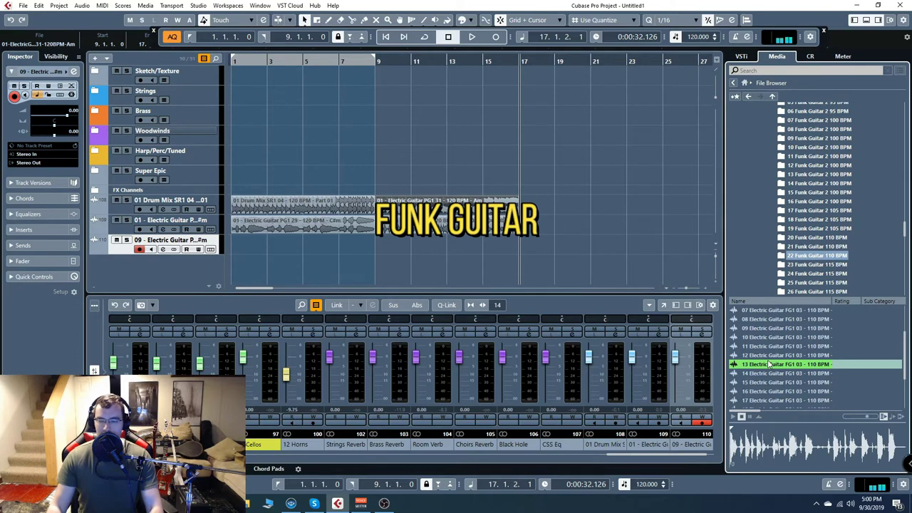
{"action": "scroll", "coordinate": [787, 387], "scroll_direction": "up", "scroll_amount": 2}
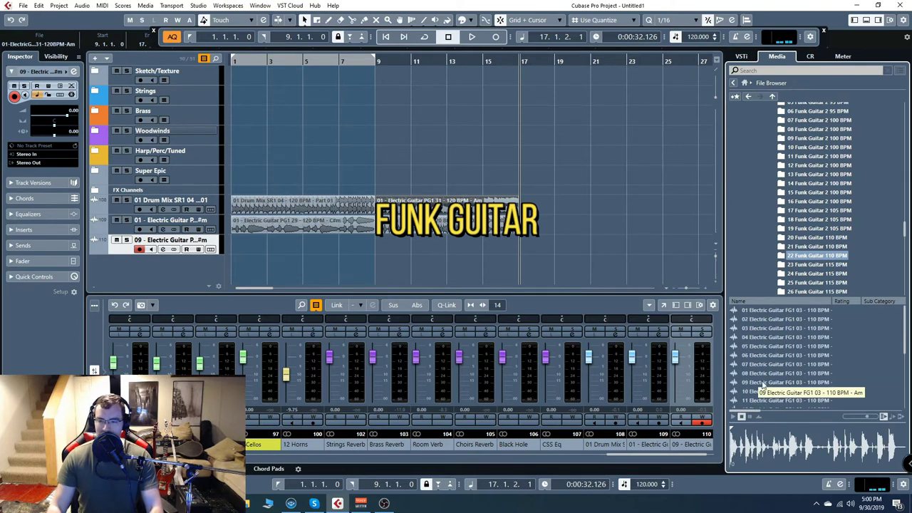
{"action": "left_click", "coordinate": [817, 356]}
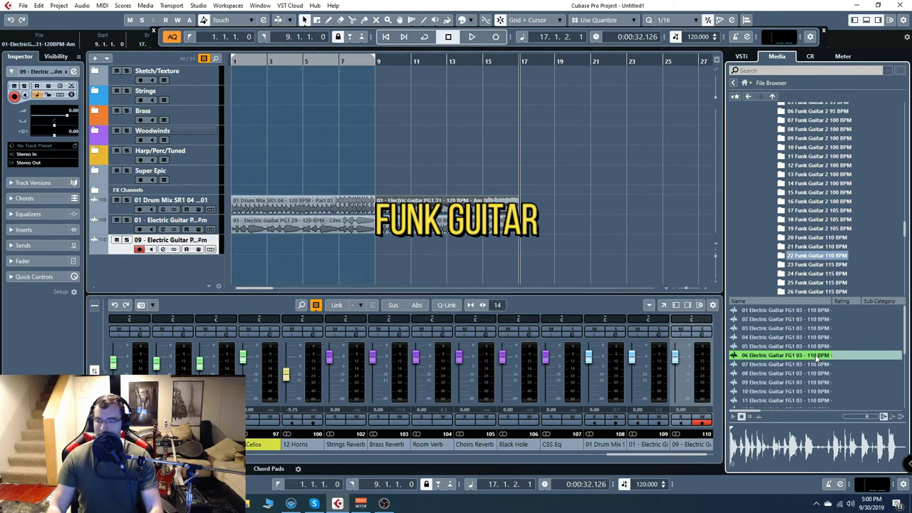
Step: Expand INDIE POP GUITAR, open the 24 Indie Pop Guitar 120 BPM folder and audition its 08 and 11 Electric Guitar IP1 24 loops
{"action": "scroll", "coordinate": [810, 274], "scroll_direction": "down", "scroll_amount": 8}
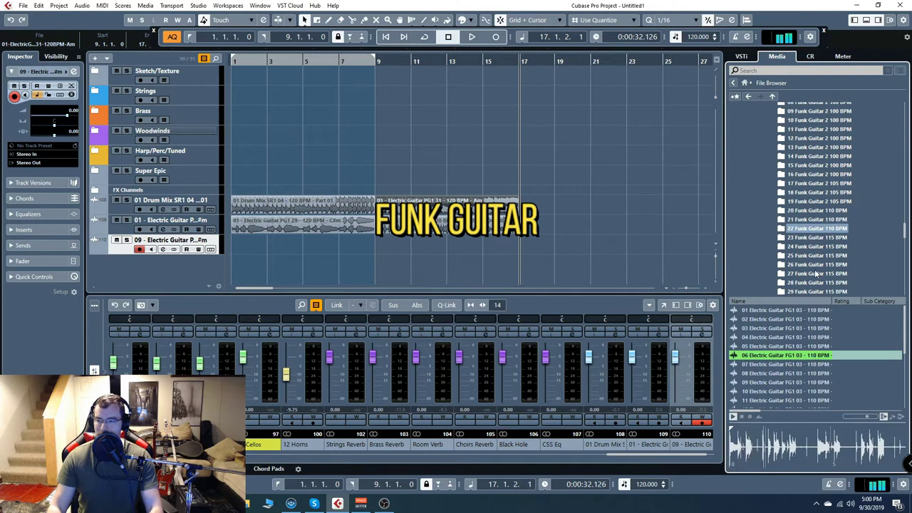
{"action": "scroll", "coordinate": [810, 273], "scroll_direction": "down", "scroll_amount": 2}
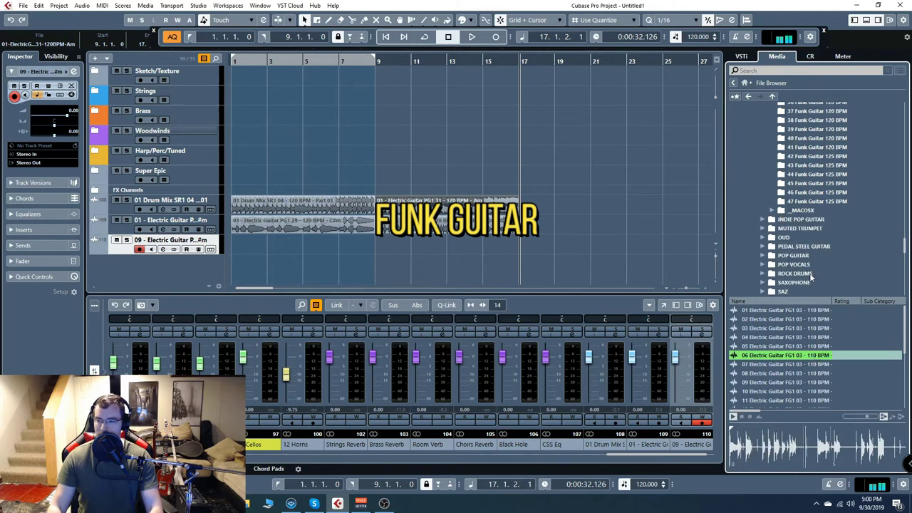
{"action": "left_click", "coordinate": [762, 220]}
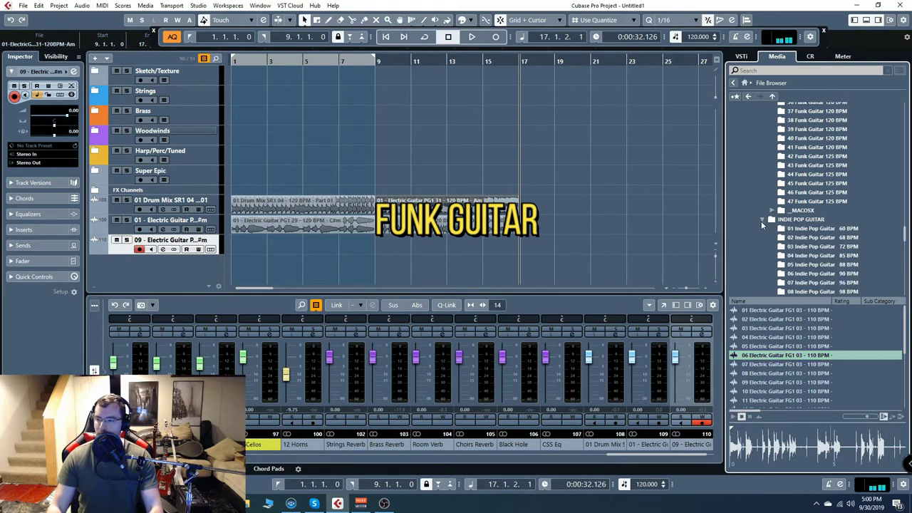
{"action": "scroll", "coordinate": [819, 246], "scroll_direction": "down", "scroll_amount": 2}
{"action": "scroll", "coordinate": [819, 246], "scroll_direction": "down", "scroll_amount": 6}
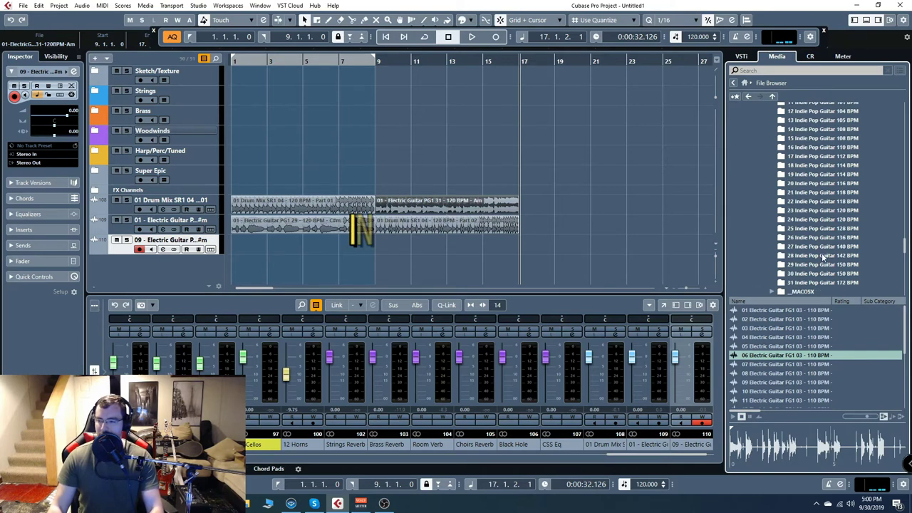
{"action": "left_click", "coordinate": [824, 237]}
{"action": "left_click", "coordinate": [823, 219]}
{"action": "left_click", "coordinate": [791, 373]}
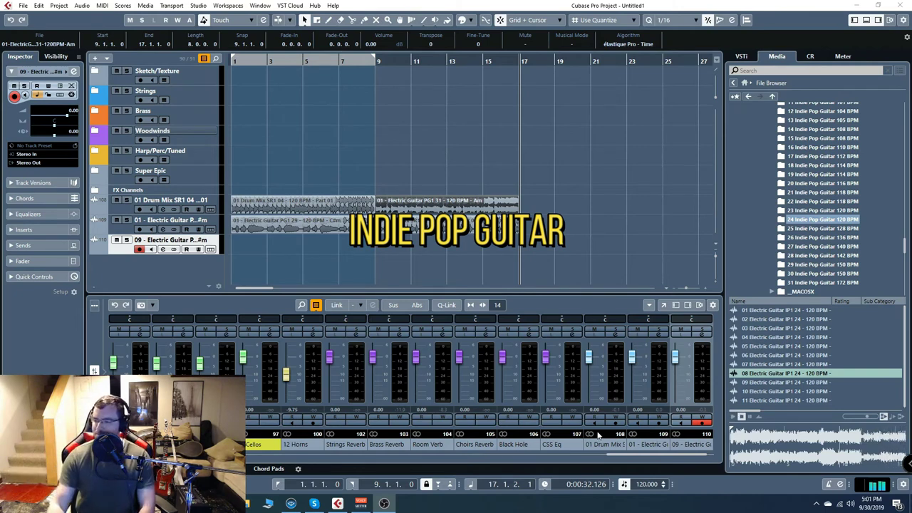
{"action": "left_click", "coordinate": [801, 401]}
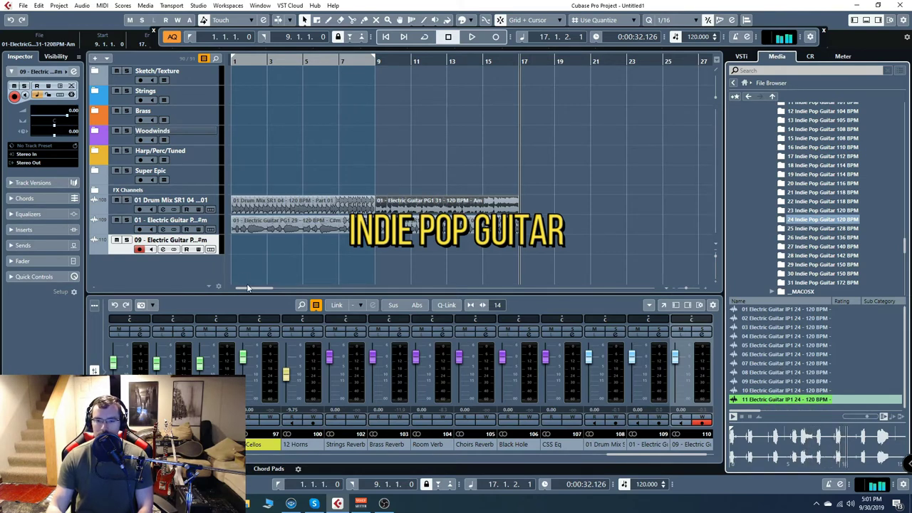
Step: Mute the 01 Drum Mix track and play the 11 Electric Guitar IP1 24 loop placed at bar 9 on the 09 - Electric Guitar track
{"action": "left_click", "coordinate": [528, 248]}
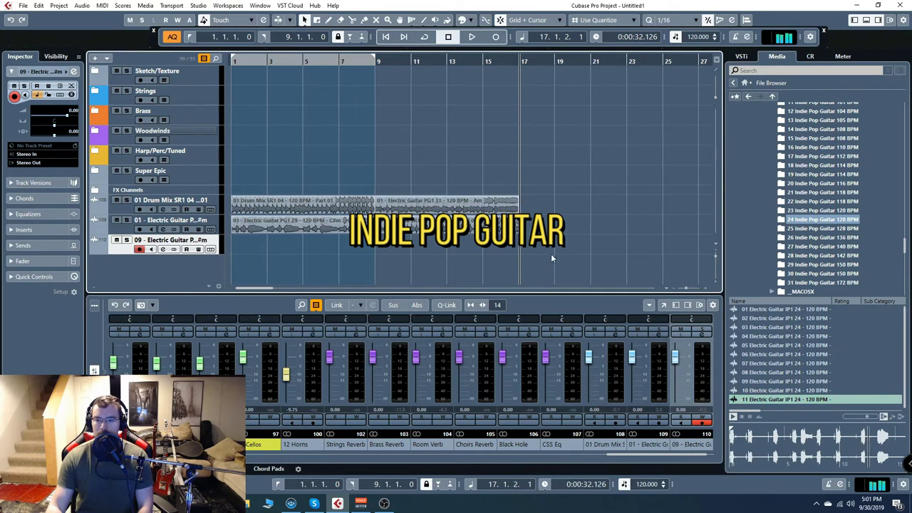
{"action": "left_click", "coordinate": [117, 202]}
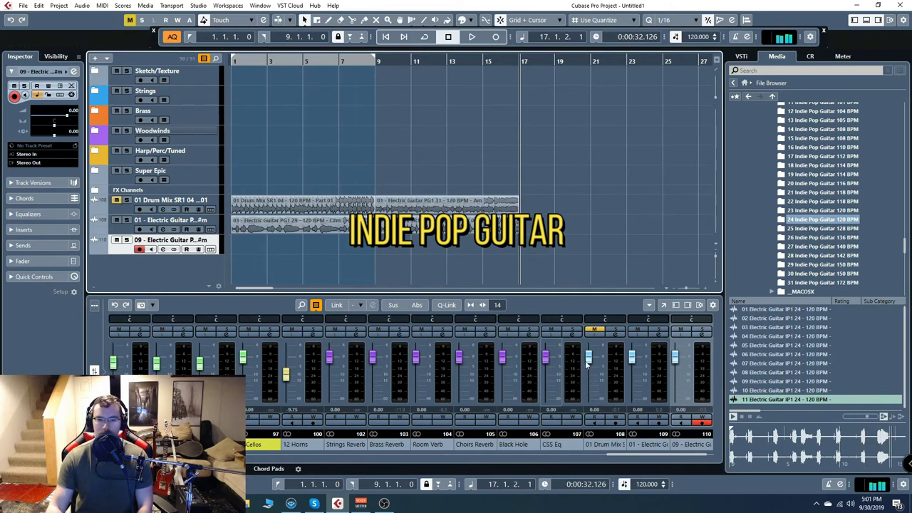
{"action": "left_click", "coordinate": [472, 37]}
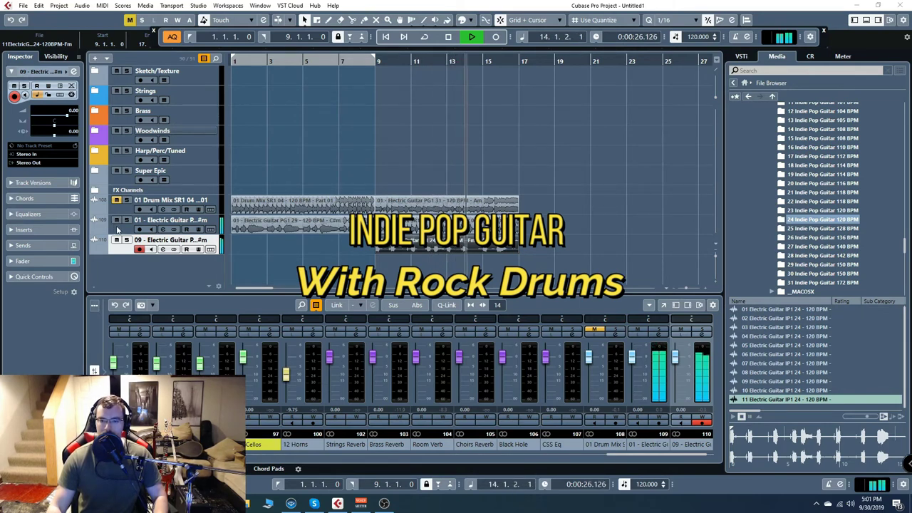
Step: Lower the 01 - Electric Guitar channel's volume to -3.44 and stop playback
{"action": "left_click_drag", "start_coordinate": [631, 355], "coordinate": [631, 366]}
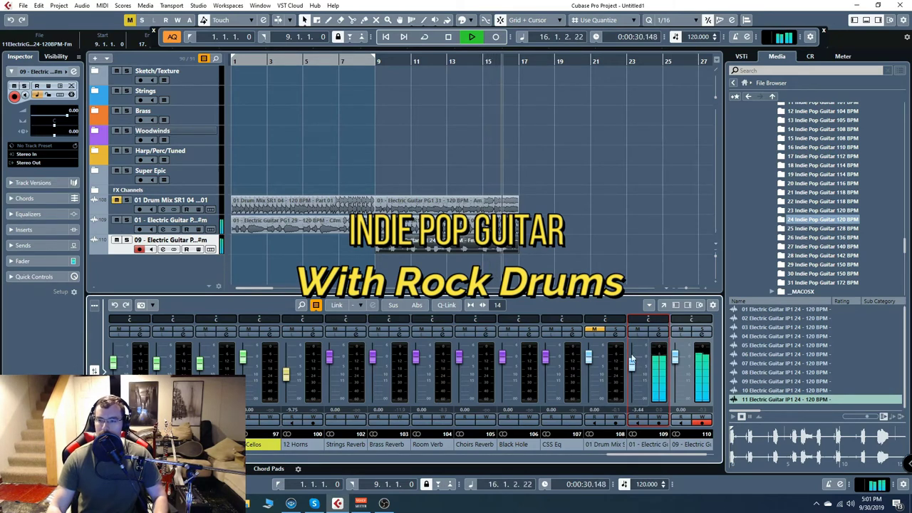
{"action": "left_click", "coordinate": [448, 38]}
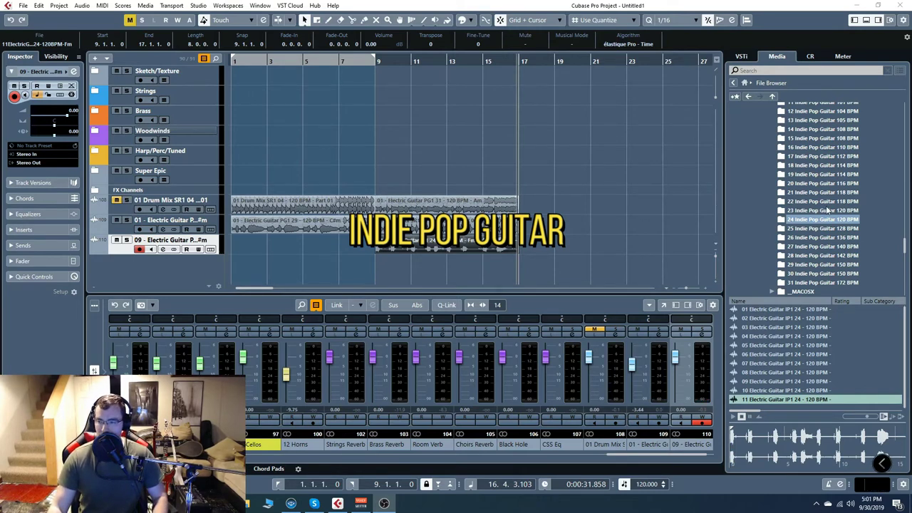
Step: Open the 30 Indie Pop Guitar 150 BPM folder and audition its 10 Electric Guitar IP1 30 loop
{"action": "scroll", "coordinate": [793, 217], "scroll_direction": "down", "scroll_amount": 1}
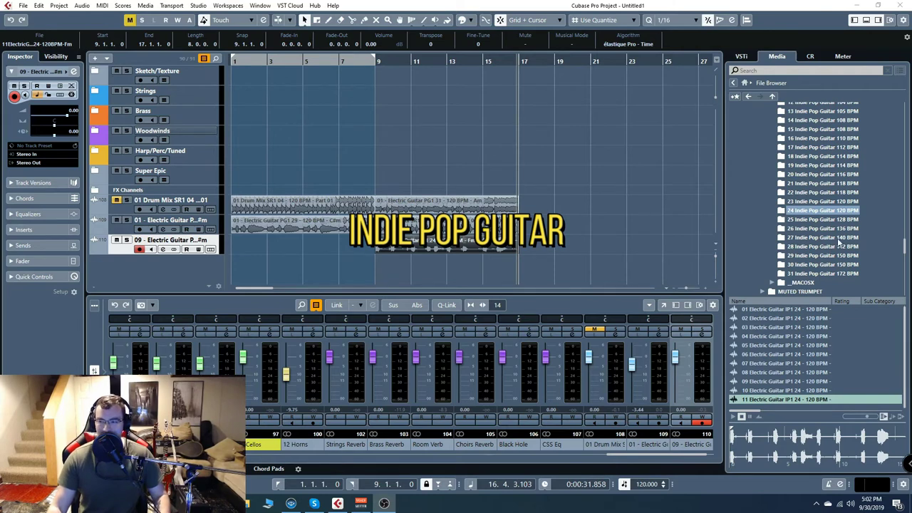
{"action": "scroll", "coordinate": [834, 242], "scroll_direction": "down", "scroll_amount": 3}
{"action": "left_click", "coordinate": [826, 238]}
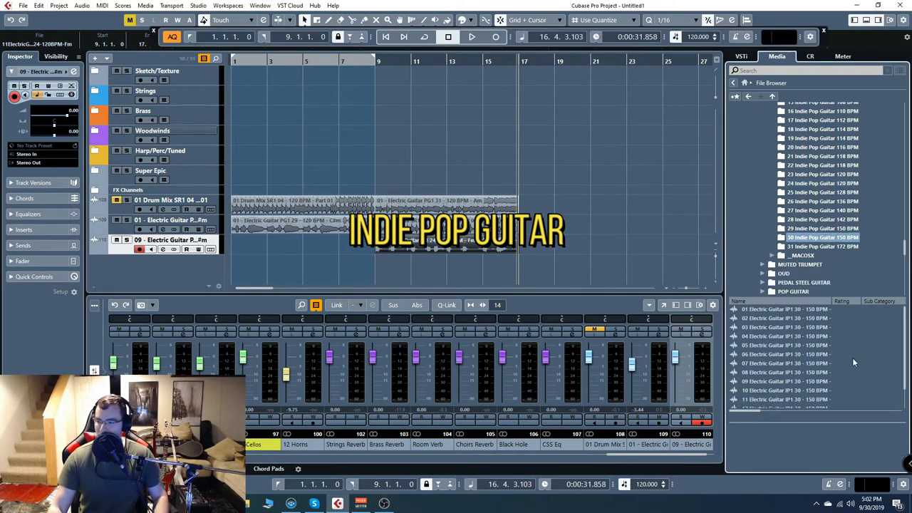
{"action": "left_click", "coordinate": [795, 367]}
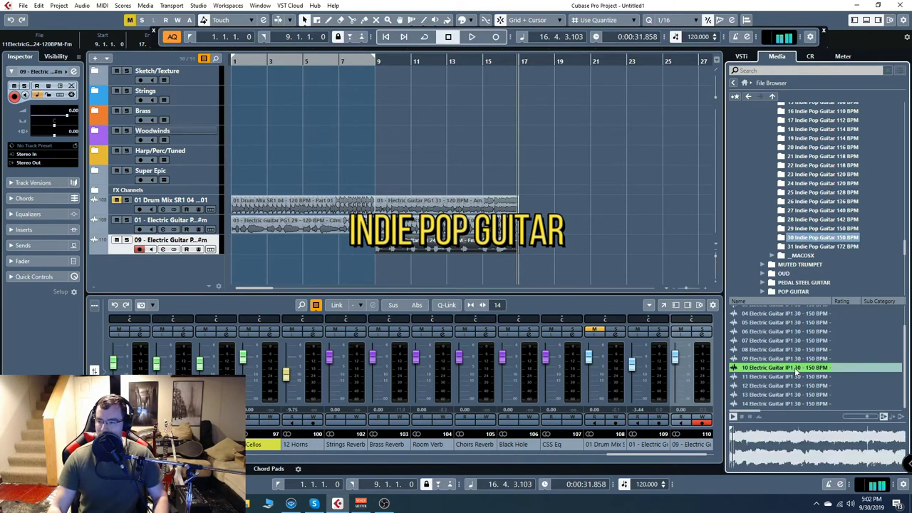
Step: Expand MUTED TRUMPET, open the 03 Muted Trumpet 70 BPM folder and audition its 01 Trumpet MT1 03 loop
{"action": "scroll", "coordinate": [833, 194], "scroll_direction": "down", "scroll_amount": 2}
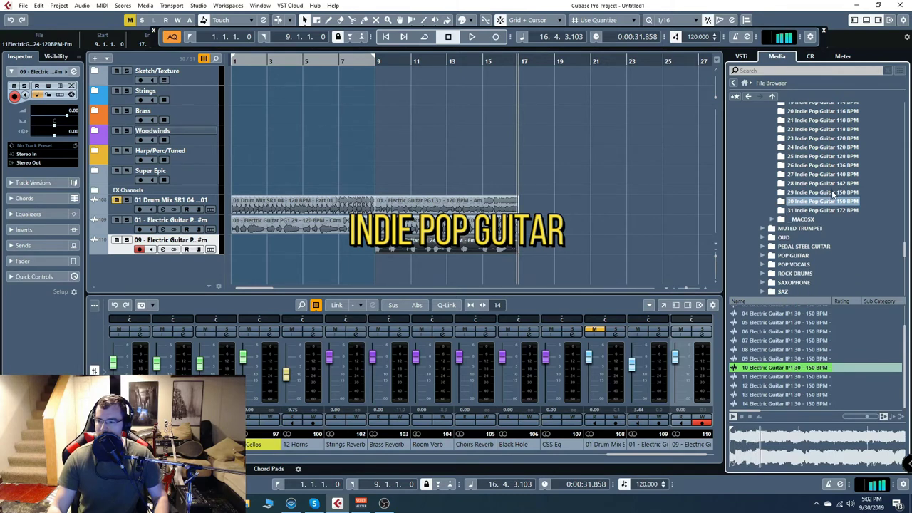
{"action": "left_click", "coordinate": [760, 227]}
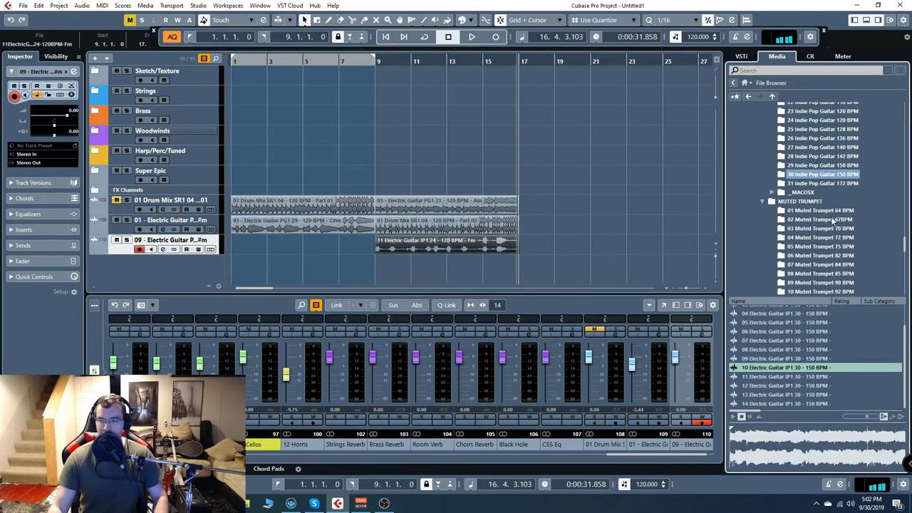
{"action": "left_click", "coordinate": [820, 184]}
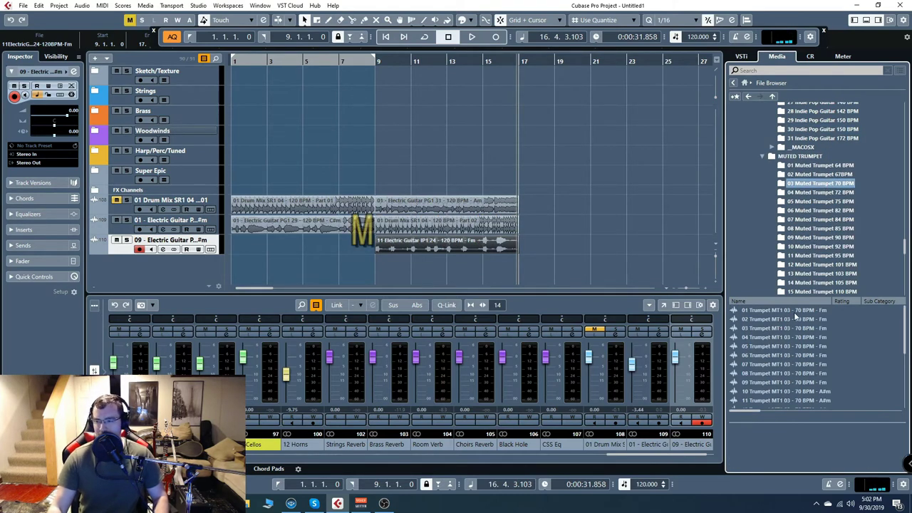
{"action": "left_click", "coordinate": [795, 312]}
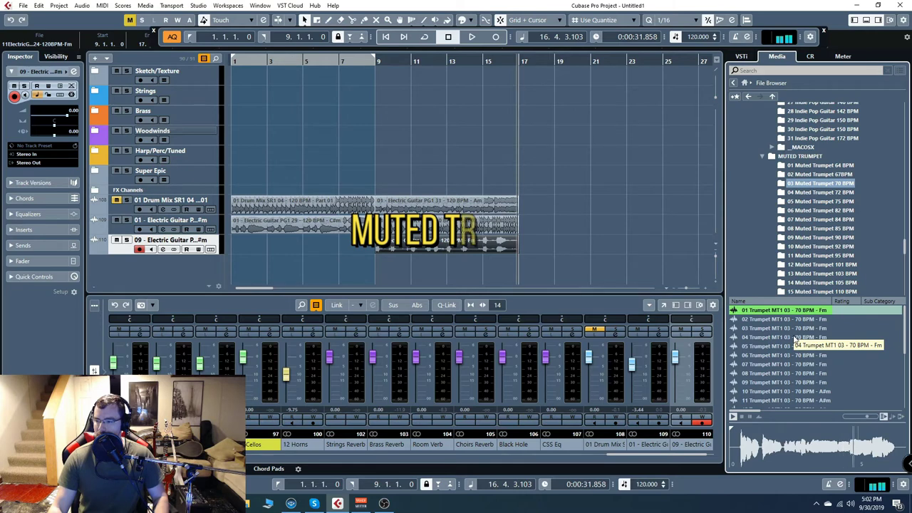
Step: Audition the 10, 11, 12 and 13 Trumpet MT1 03 loops, then replay loops 10 and 11
{"action": "scroll", "coordinate": [797, 349], "scroll_direction": "down", "scroll_amount": 2}
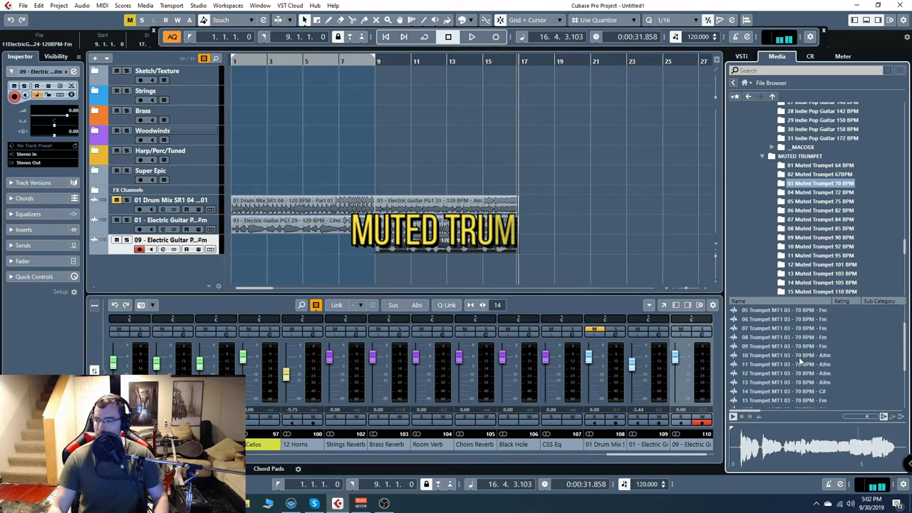
{"action": "left_click", "coordinate": [799, 356]}
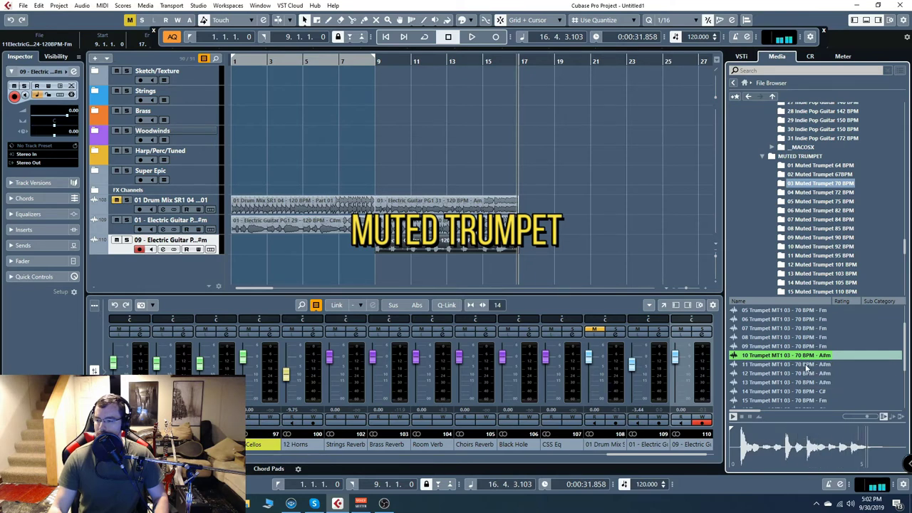
{"action": "left_click", "coordinate": [806, 366]}
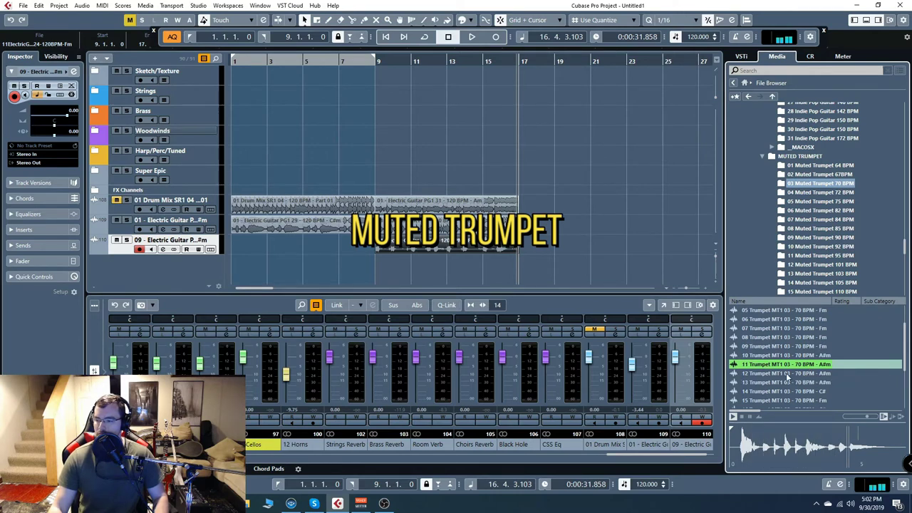
{"action": "left_click", "coordinate": [788, 377]}
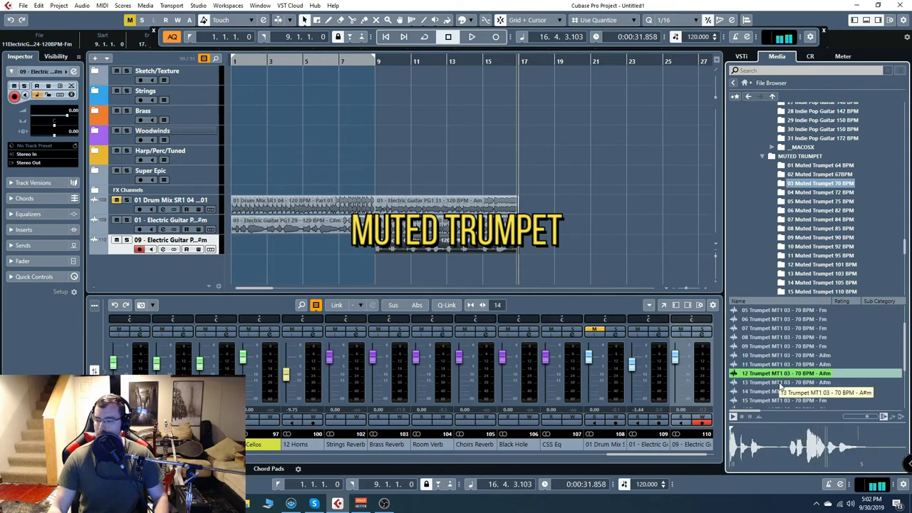
{"action": "left_click", "coordinate": [782, 382]}
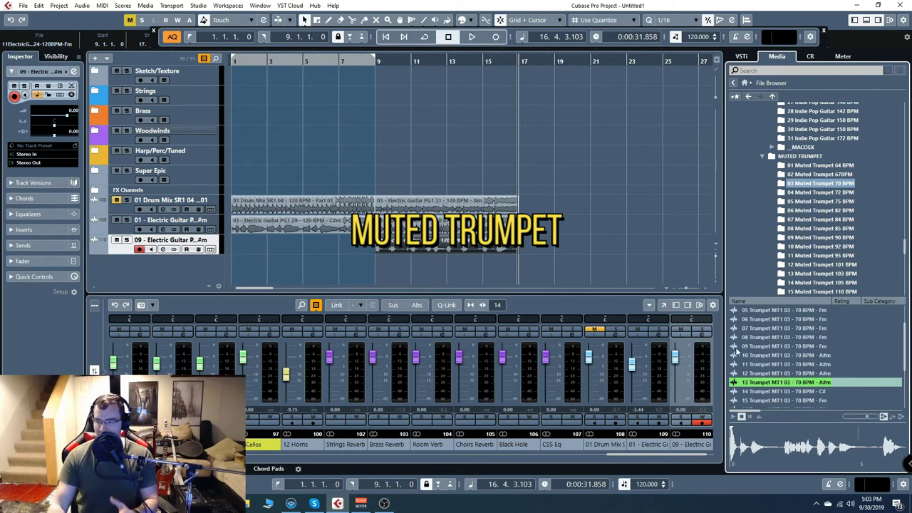
{"action": "left_click", "coordinate": [806, 355]}
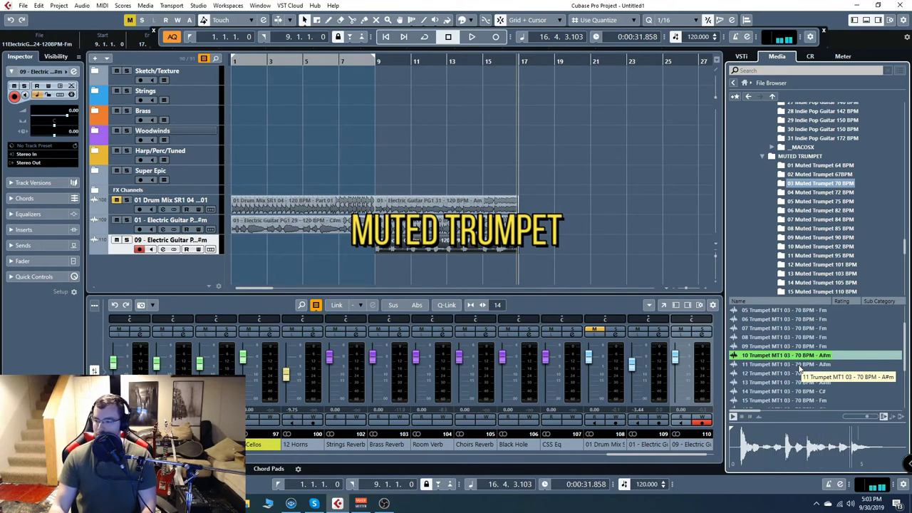
{"action": "left_click", "coordinate": [800, 364]}
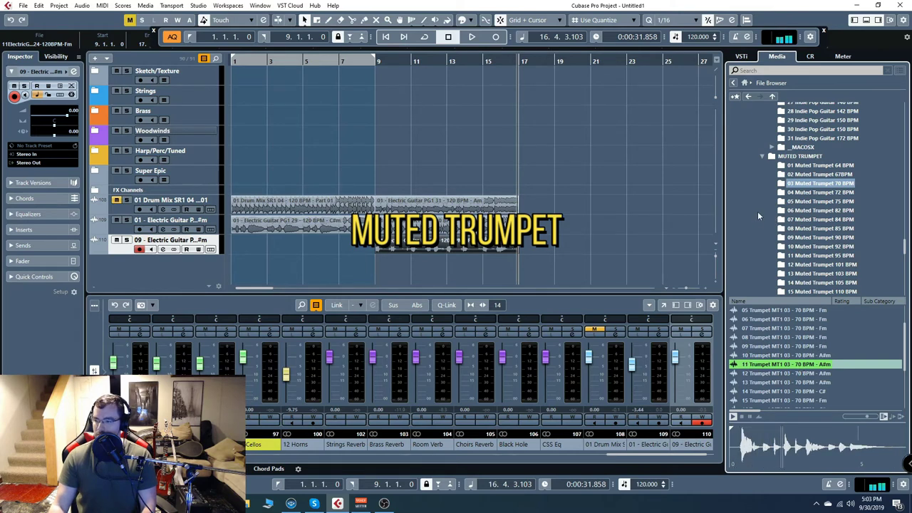
Step: Open the 18 Muted Trumpet 120 BPM folder and audition its 08 Trumpet MT1 18 loop
{"action": "scroll", "coordinate": [805, 242], "scroll_direction": "down", "scroll_amount": 3}
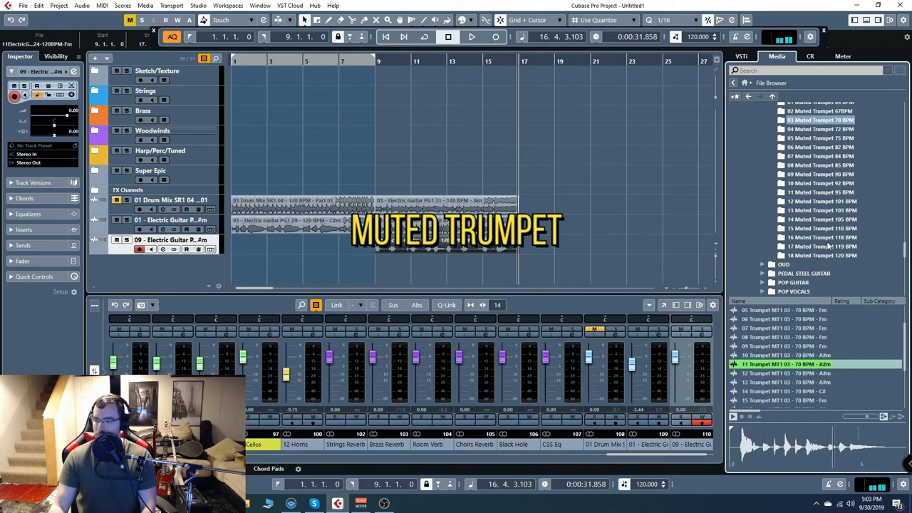
{"action": "left_click", "coordinate": [819, 256]}
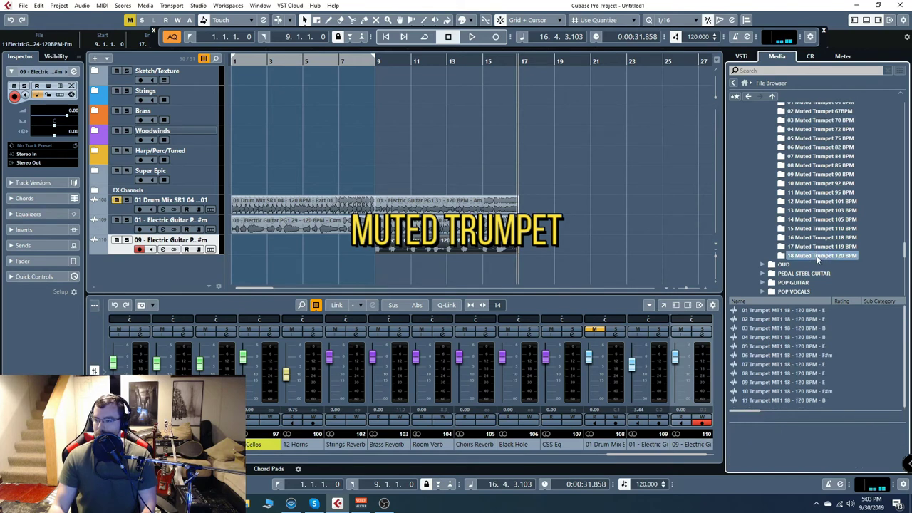
{"action": "left_click", "coordinate": [814, 373]}
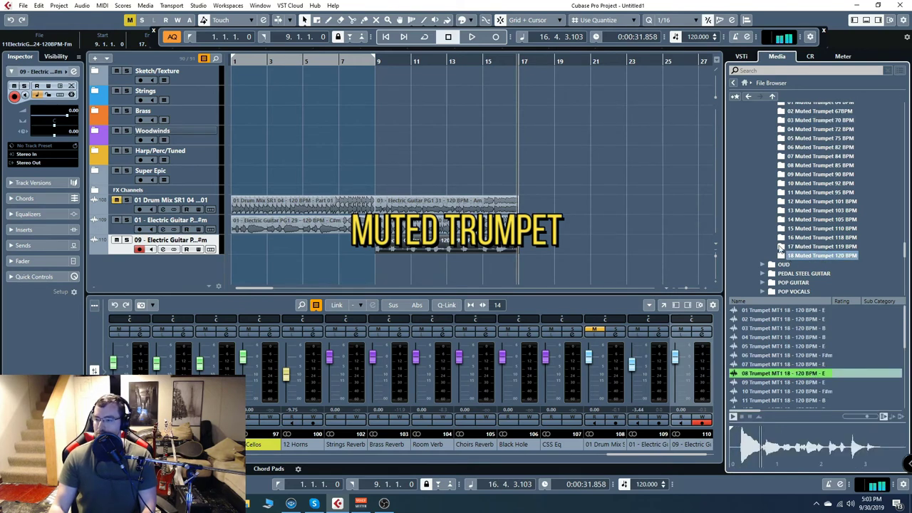
{"action": "scroll", "coordinate": [770, 230], "scroll_direction": "down", "scroll_amount": 2}
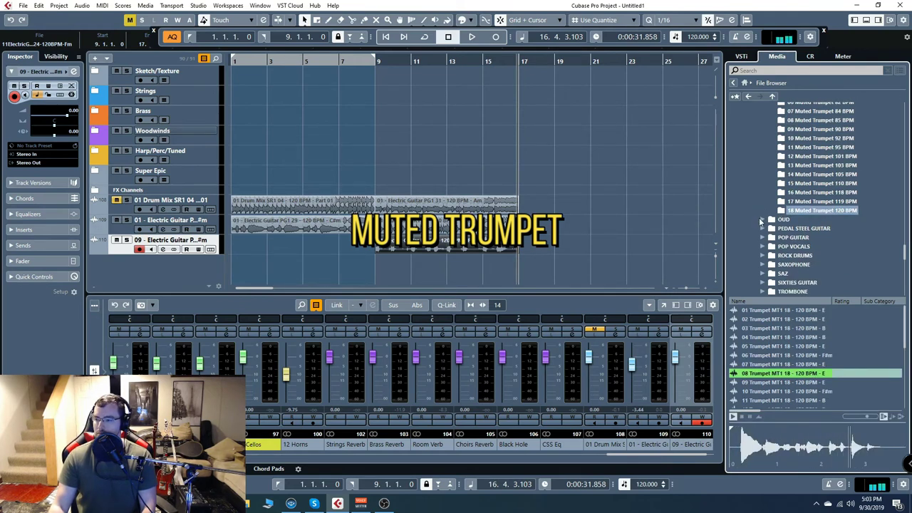
Step: Expand OUD, open the 15 Oud 120 BPM folder and audition its 06 Oud UD1 15 loop
{"action": "left_click", "coordinate": [760, 217]}
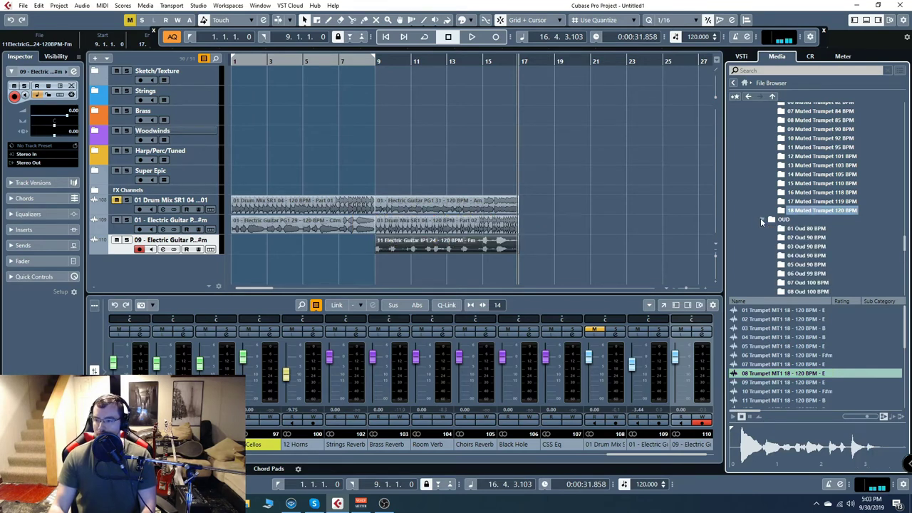
{"action": "scroll", "coordinate": [858, 245], "scroll_direction": "down", "scroll_amount": 2}
{"action": "scroll", "coordinate": [854, 241], "scroll_direction": "down", "scroll_amount": 4}
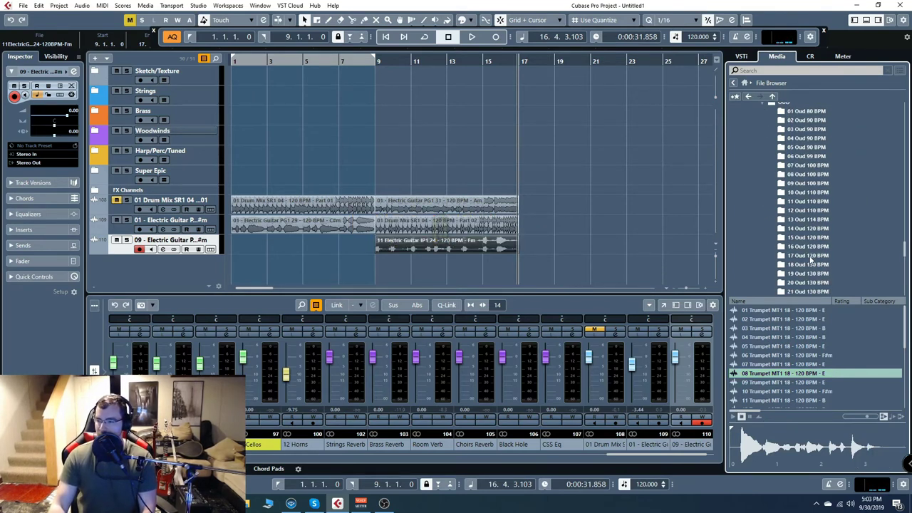
{"action": "left_click", "coordinate": [809, 238]}
{"action": "left_click", "coordinate": [782, 354]}
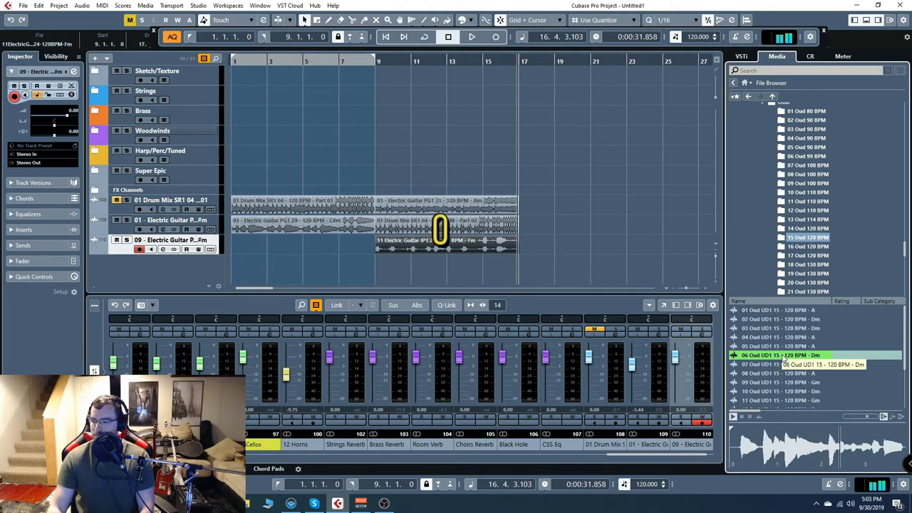
Step: Audition the 01, 02 and 03 Oud UD1 15 loops in sequence
{"action": "left_click", "coordinate": [787, 313]}
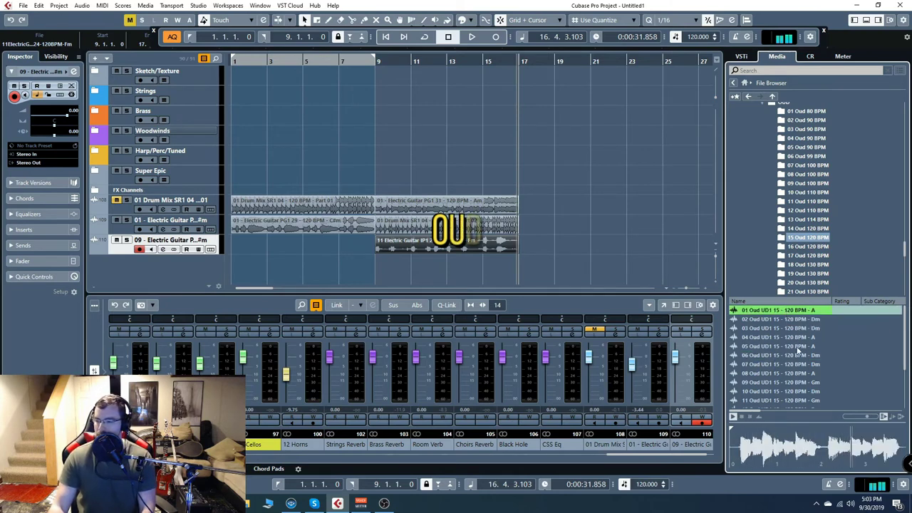
{"action": "key", "text": "Down"}
{"action": "key", "text": "Down"}
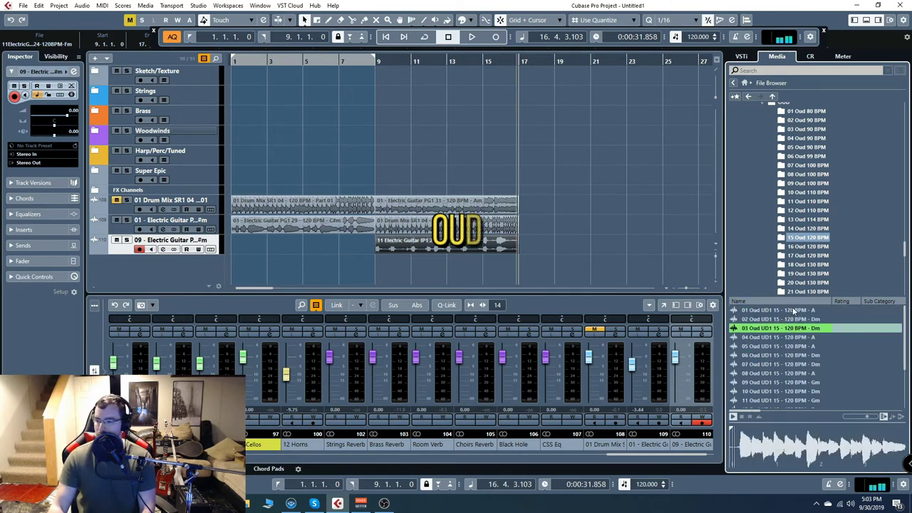
Step: Open the 22 Oud 130 BPM folder, audition its 04, 05 and 06 Oud UD1 22 loops, and replay loop 04
{"action": "scroll", "coordinate": [757, 239], "scroll_direction": "up", "scroll_amount": 2}
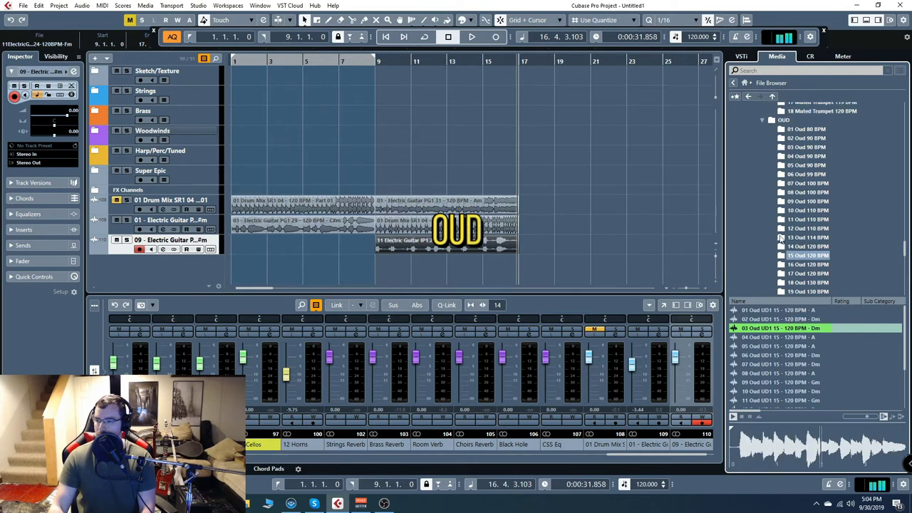
{"action": "scroll", "coordinate": [781, 239], "scroll_direction": "down", "scroll_amount": 3}
{"action": "scroll", "coordinate": [783, 239], "scroll_direction": "down", "scroll_amount": 5}
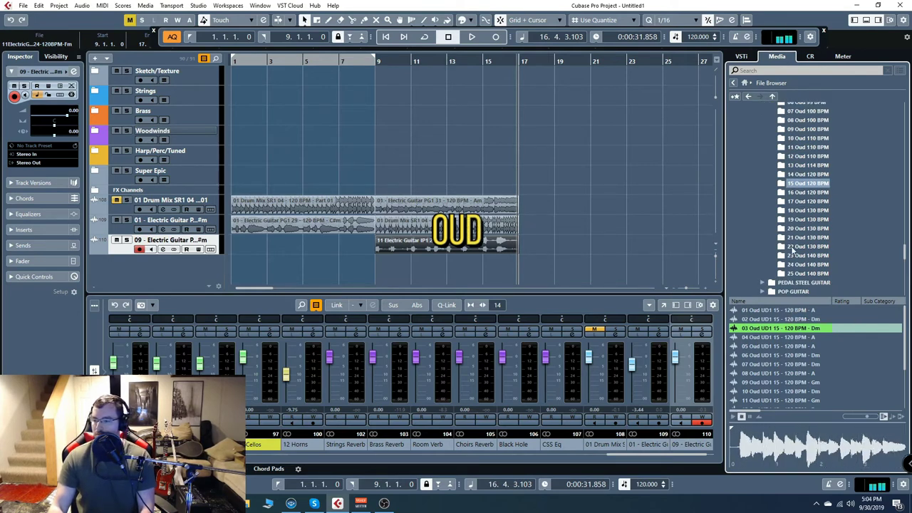
{"action": "left_click", "coordinate": [811, 247]}
{"action": "left_click", "coordinate": [771, 337]}
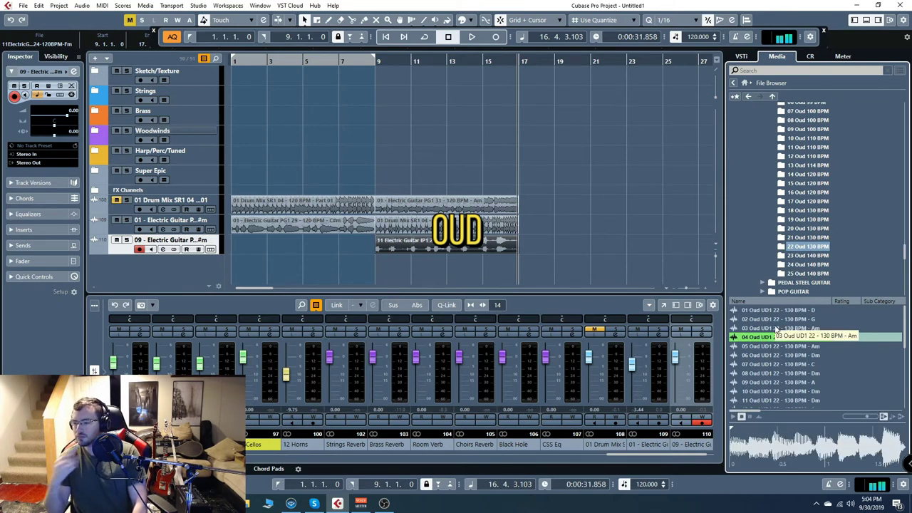
{"action": "left_click", "coordinate": [796, 347]}
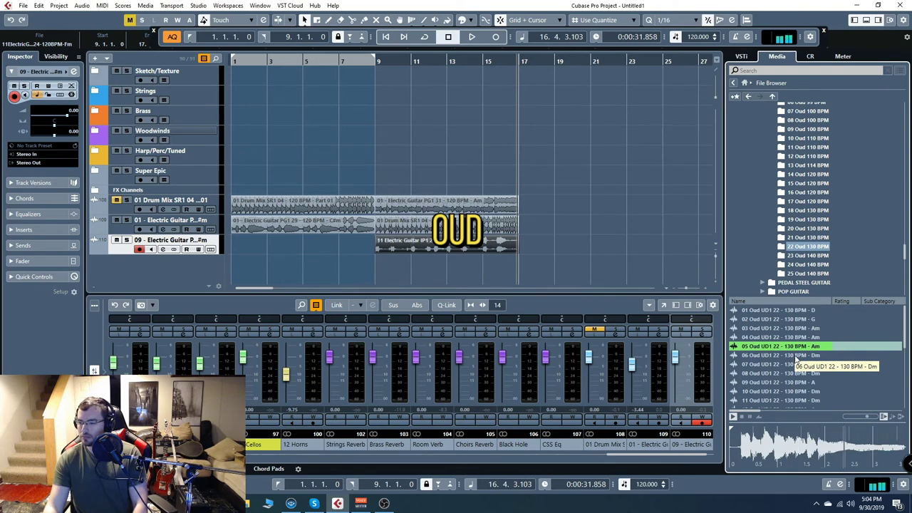
{"action": "left_click", "coordinate": [796, 359]}
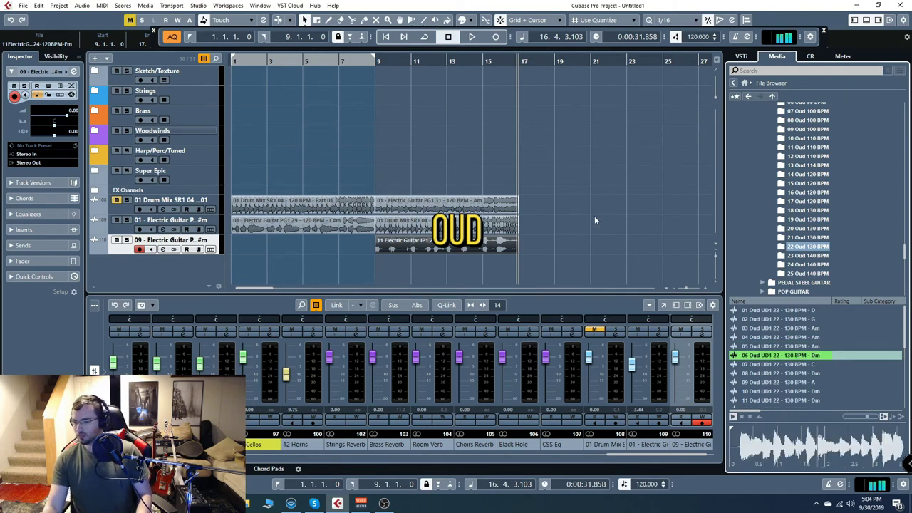
{"action": "left_click", "coordinate": [798, 337]}
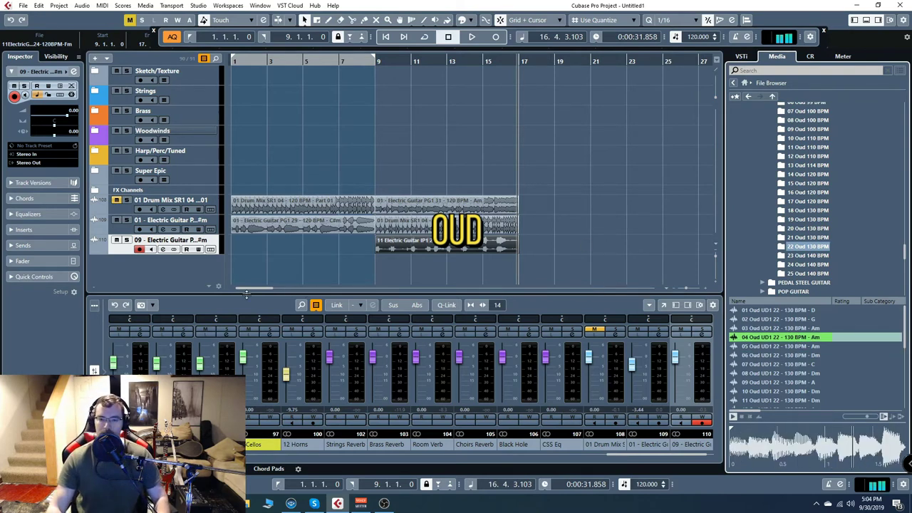
Step: Select the existing arrangement events and mute both electric guitar tracks
{"action": "left_click_drag", "start_coordinate": [535, 265], "coordinate": [235, 171]}
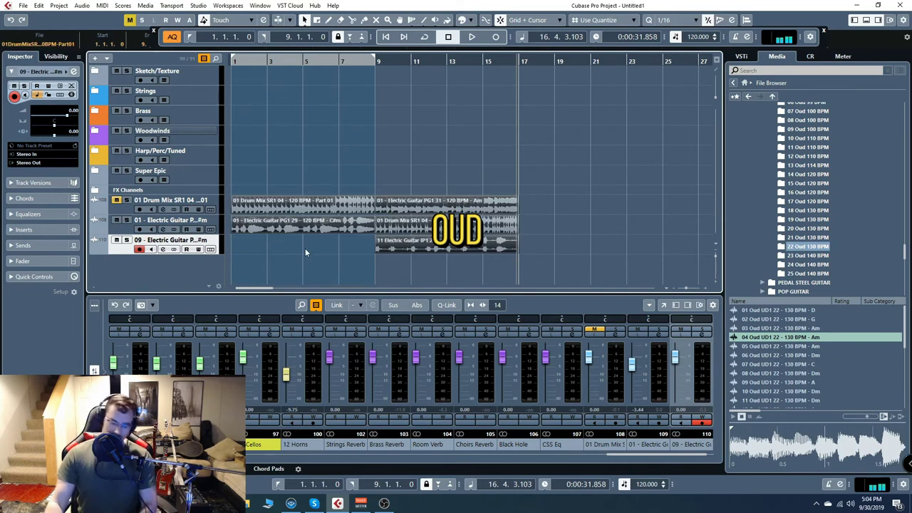
{"action": "left_click", "coordinate": [116, 220]}
{"action": "left_click", "coordinate": [116, 240]}
Step: Import the 03 Oud UD1 22 loop at bar 1 on a new track and the 04 Oud UD1 22 loop at bar 3
{"action": "scroll", "coordinate": [851, 255], "scroll_direction": "down", "scroll_amount": 1}
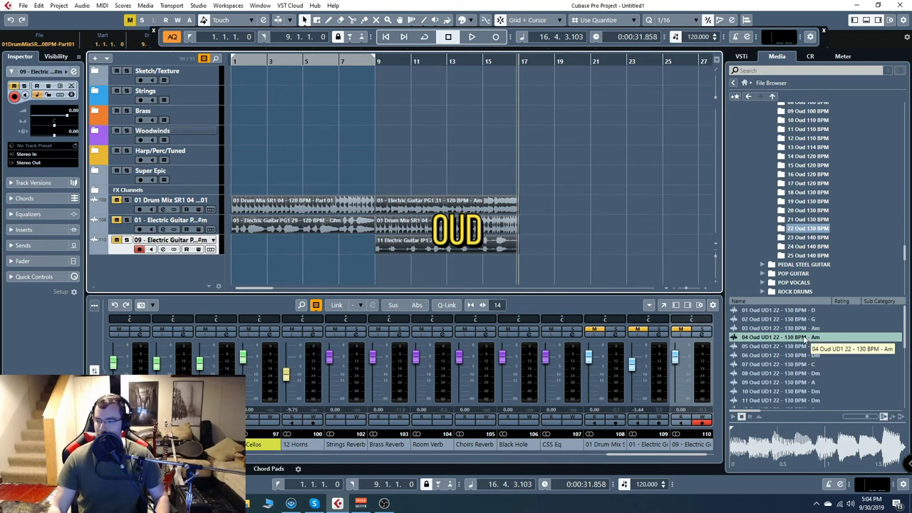
{"action": "left_click_drag", "start_coordinate": [805, 329], "coordinate": [230, 268]}
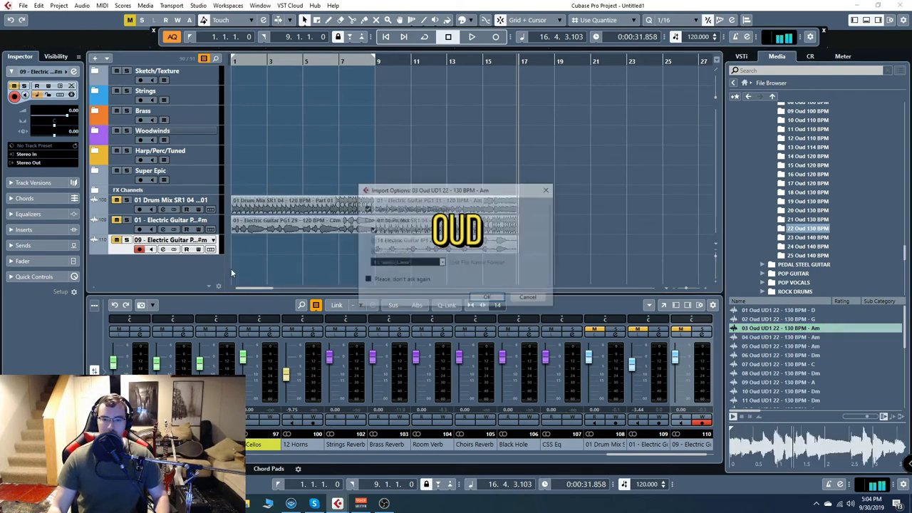
{"action": "left_click", "coordinate": [492, 298]}
{"action": "left_click_drag", "start_coordinate": [480, 311], "coordinate": [331, 262]}
{"action": "left_click", "coordinate": [491, 298]}
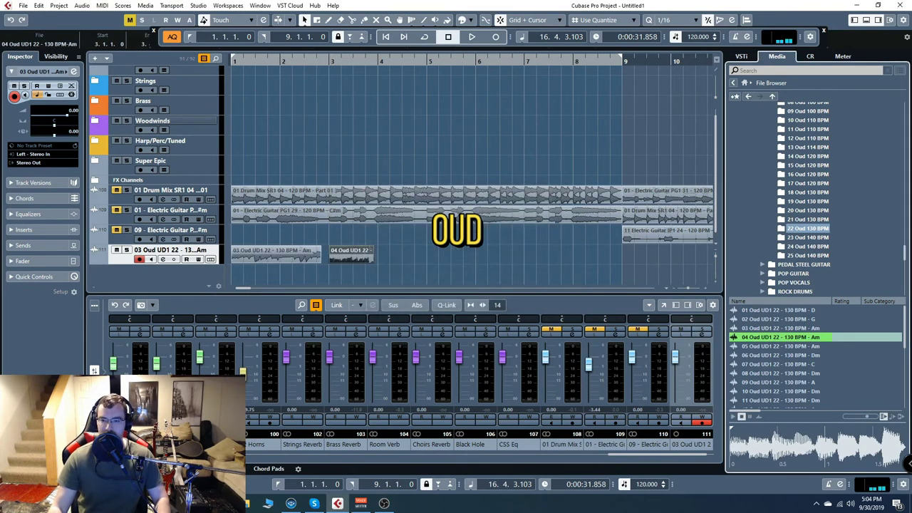
Step: Set the project tempo to 130 BPM
{"action": "double_click", "coordinate": [653, 484]}
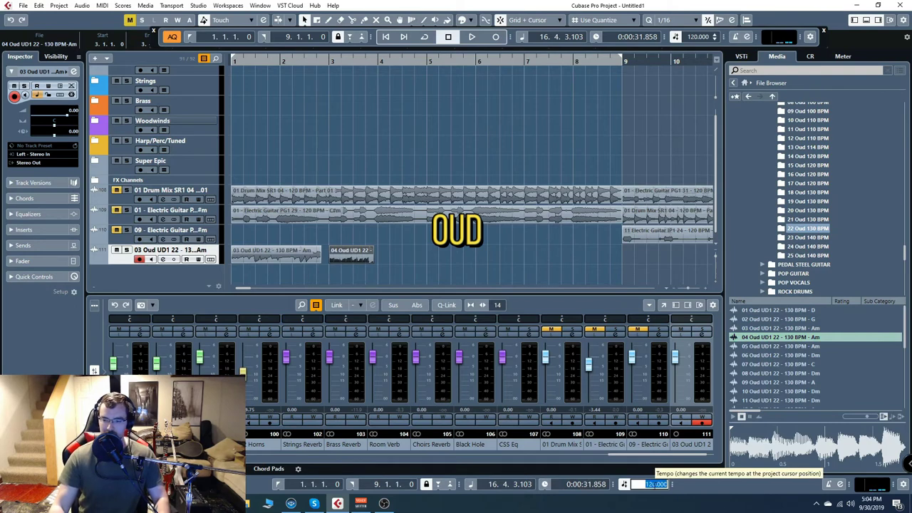
{"action": "type", "text": "130"}
{"action": "key", "text": "Return"}
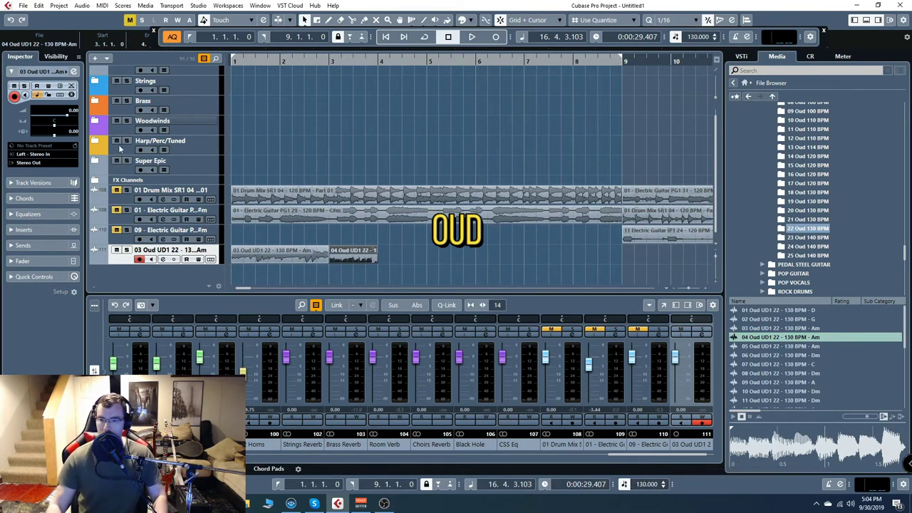
Step: Place the 05 Oud UD1 22 loop at bar 3 of the oud track and play the arrangement from the start
{"action": "left_click_drag", "start_coordinate": [780, 346], "coordinate": [380, 258]}
{"action": "left_click", "coordinate": [488, 298]}
{"action": "key", "text": "space"}
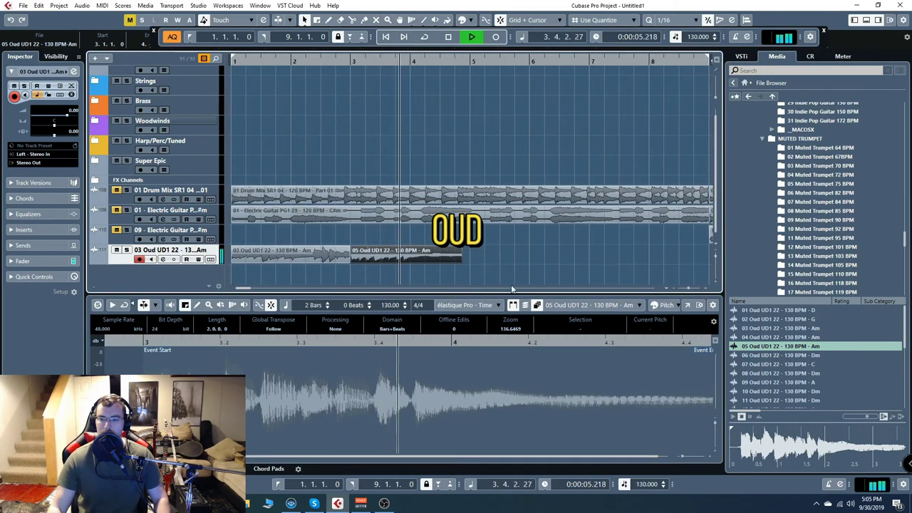
{"action": "left_click", "coordinate": [386, 38]}
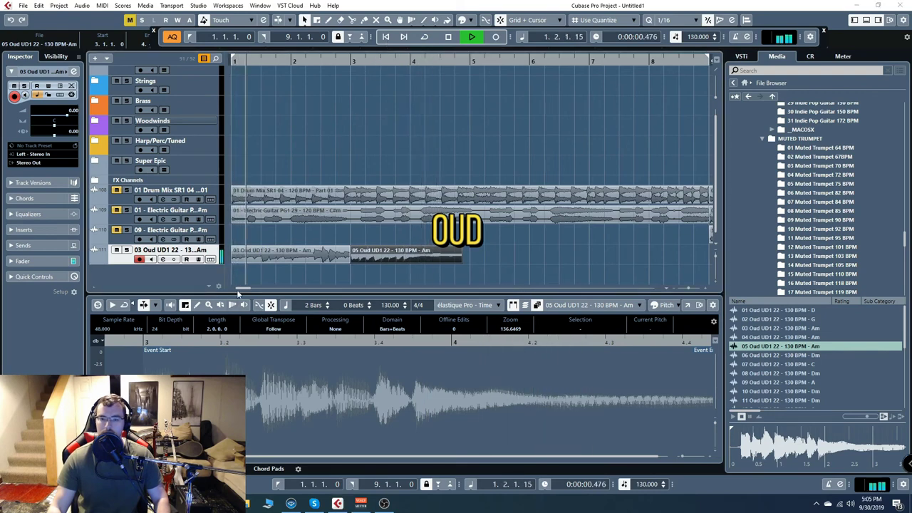
Step: Browse the loop library for Eastern Percussion folders to accompany the oud loops
{"action": "scroll", "coordinate": [906, 240], "scroll_direction": "up", "scroll_amount": 3}
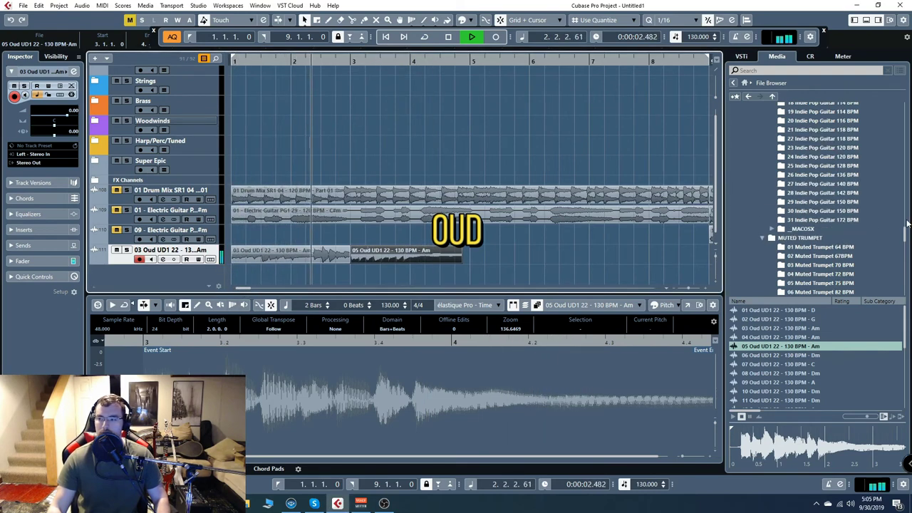
{"action": "scroll", "coordinate": [906, 239], "scroll_direction": "up", "scroll_amount": 10}
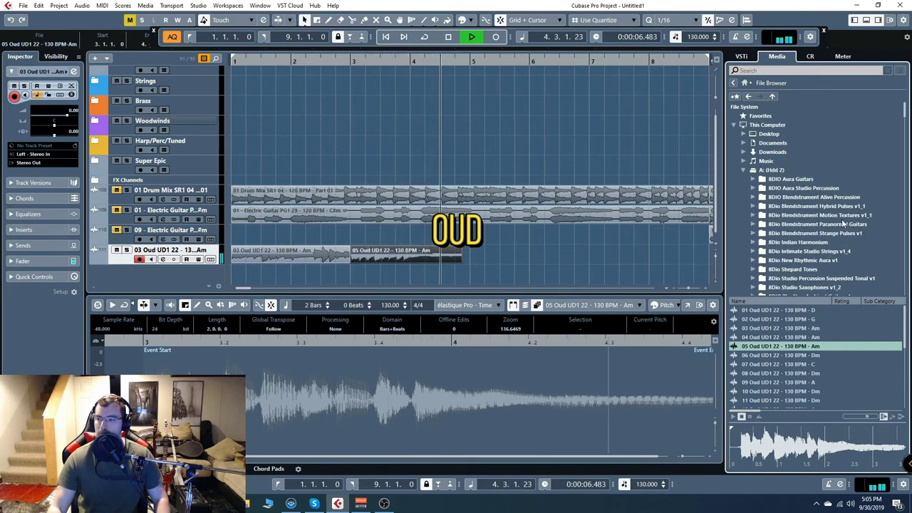
{"action": "scroll", "coordinate": [826, 244], "scroll_direction": "down", "scroll_amount": 10}
{"action": "scroll", "coordinate": [826, 245], "scroll_direction": "down", "scroll_amount": 10}
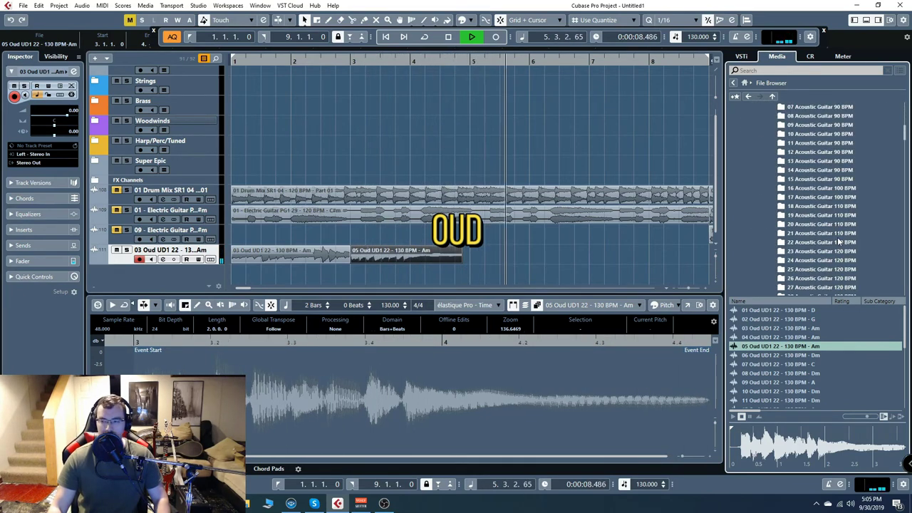
{"action": "scroll", "coordinate": [833, 233], "scroll_direction": "down", "scroll_amount": 10}
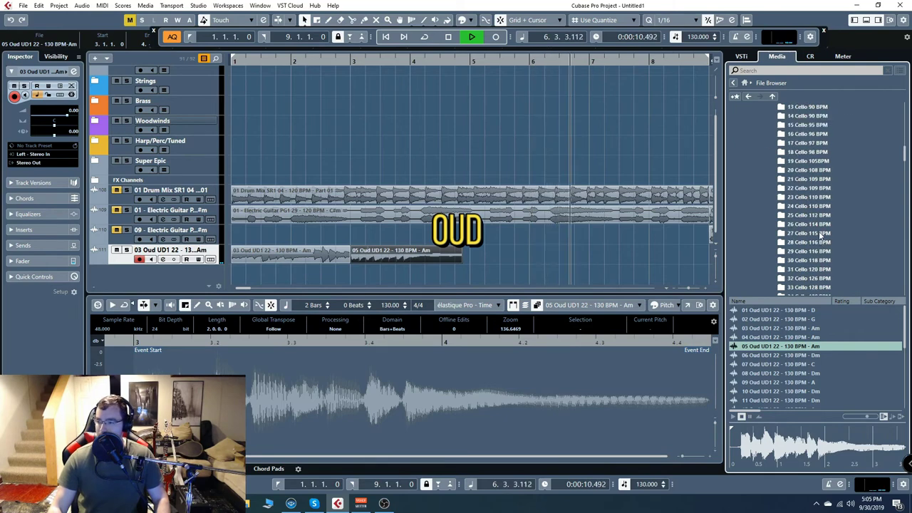
{"action": "scroll", "coordinate": [803, 236], "scroll_direction": "down", "scroll_amount": 5}
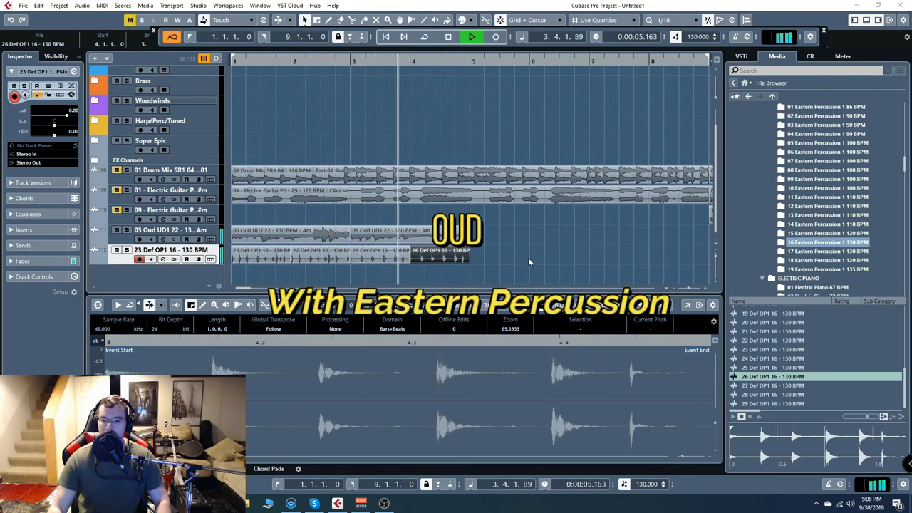
Step: Select the percussion events in bars 3 and 4 and open the 17 Eastern Percussion 1 130 BPM folder
{"action": "left_click_drag", "start_coordinate": [394, 270], "coordinate": [370, 258]}
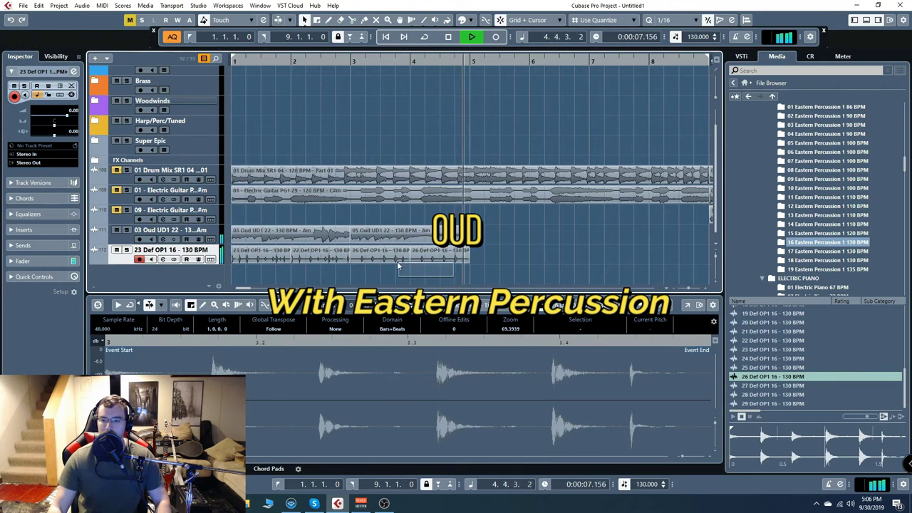
{"action": "left_click", "coordinate": [819, 250]}
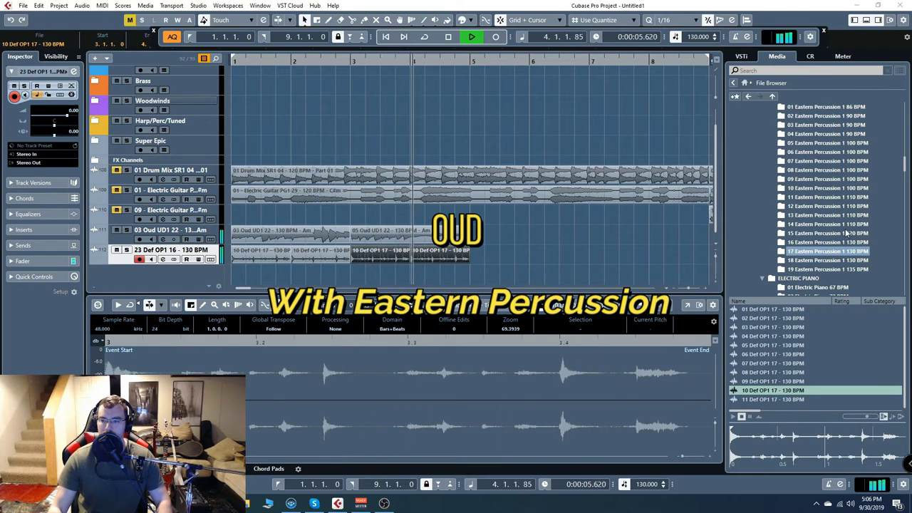
Step: Set the locator range from bar 1 to bar 5 around the oud and percussion loops and enable cycle playback
{"action": "scroll", "coordinate": [847, 228], "scroll_direction": "up", "scroll_amount": 6}
{"action": "scroll", "coordinate": [846, 233], "scroll_direction": "up", "scroll_amount": 2}
{"action": "key", "text": "g"}
{"action": "key", "text": "g"}
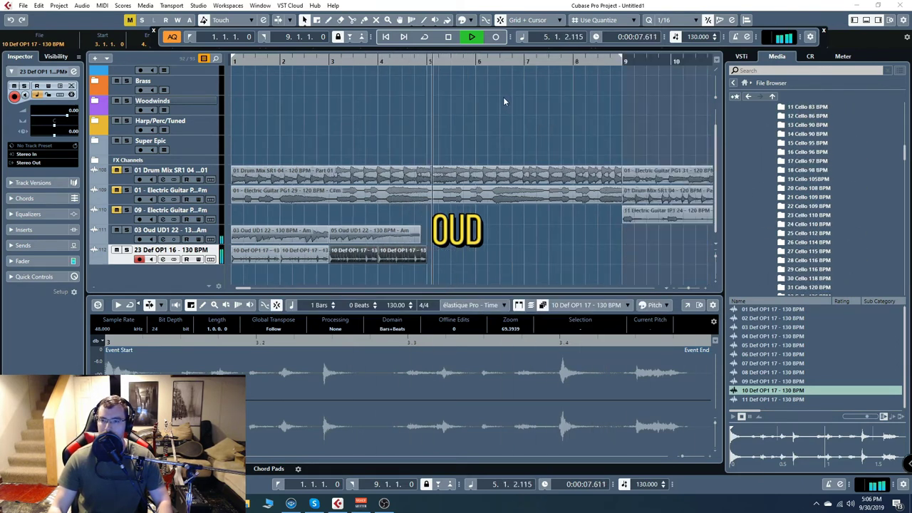
{"action": "left_click_drag", "start_coordinate": [449, 51], "coordinate": [342, 71]}
{"action": "left_click", "coordinate": [424, 37]}
{"action": "scroll", "coordinate": [288, 114], "scroll_direction": "up", "scroll_amount": 4, "text": "ctrl"}
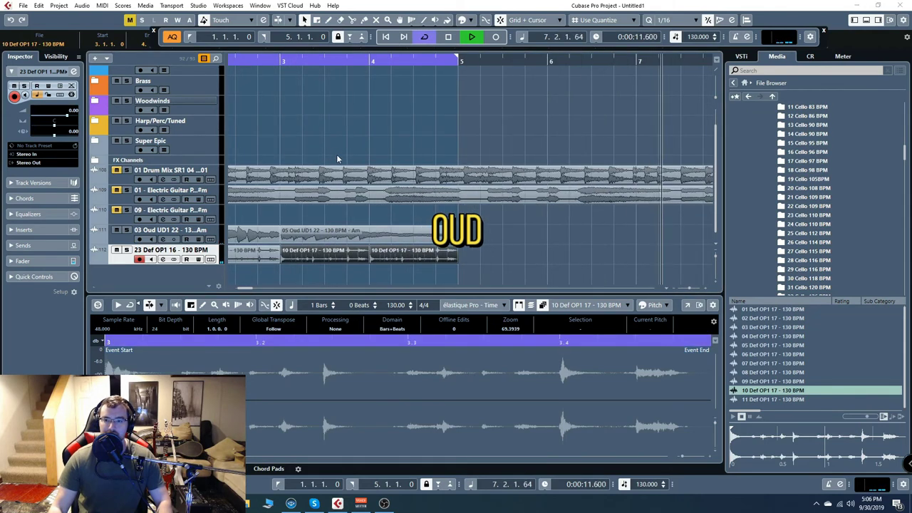
Step: Turn off cycling and briefly play the oud and percussion arrangement from the start
{"action": "left_click", "coordinate": [390, 57]}
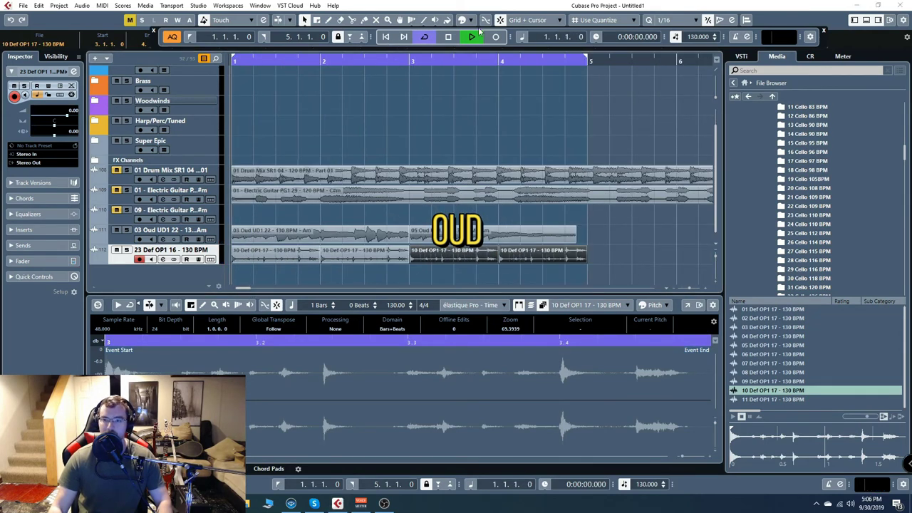
{"action": "key", "text": "Home"}
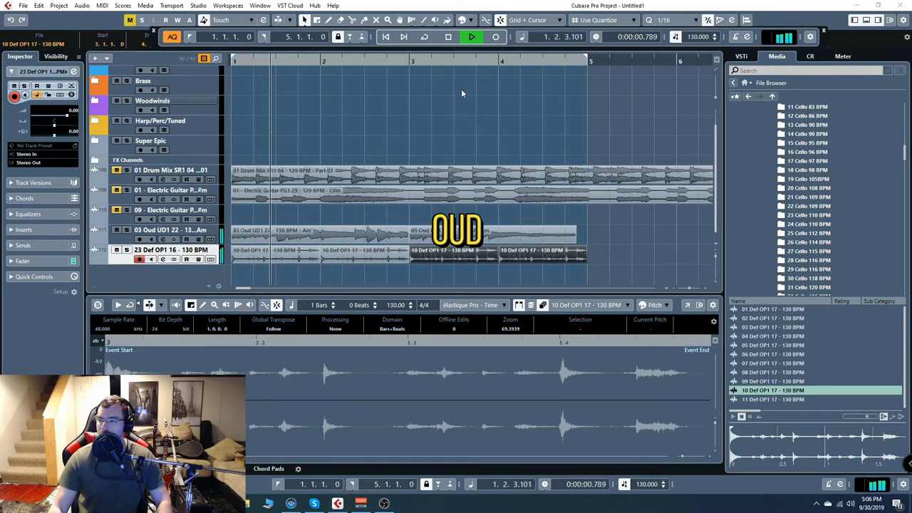
{"action": "left_click", "coordinate": [448, 37]}
Step: Expand PEDAL STEEL GUITAR, open the 09 Pedal Steel Guitar 01 90 BPM folder and audition its 08 Pedal Steel Guitar PS1 09 loop
{"action": "scroll", "coordinate": [855, 227], "scroll_direction": "up", "scroll_amount": 2}
{"action": "scroll", "coordinate": [857, 228], "scroll_direction": "up", "scroll_amount": 4}
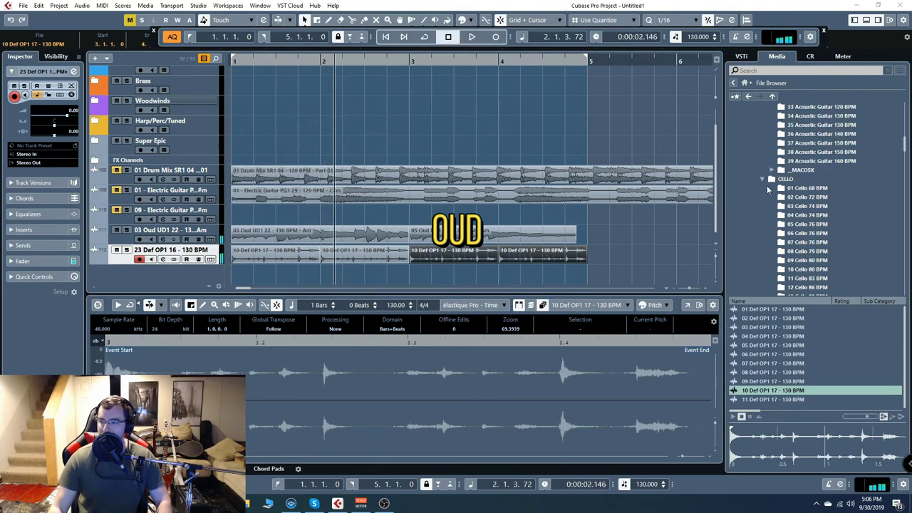
{"action": "scroll", "coordinate": [786, 213], "scroll_direction": "up", "scroll_amount": 3}
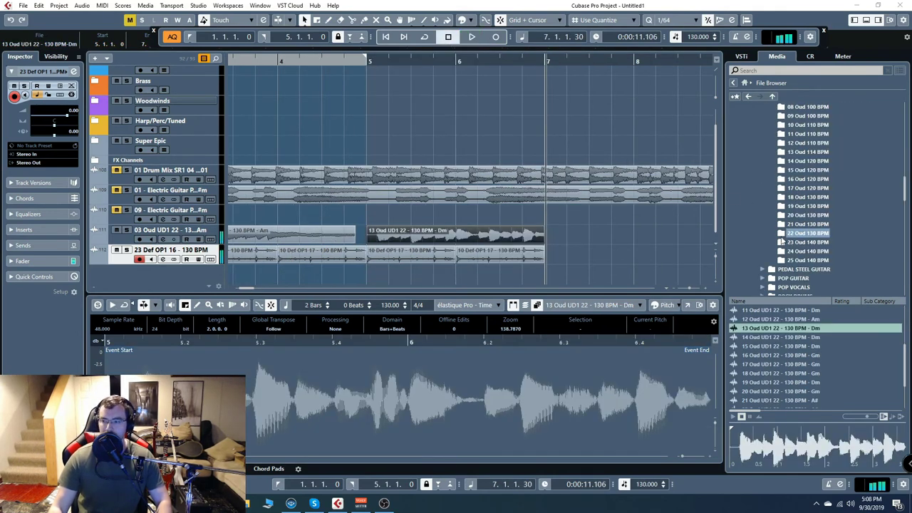
{"action": "scroll", "coordinate": [846, 225], "scroll_direction": "down", "scroll_amount": 1}
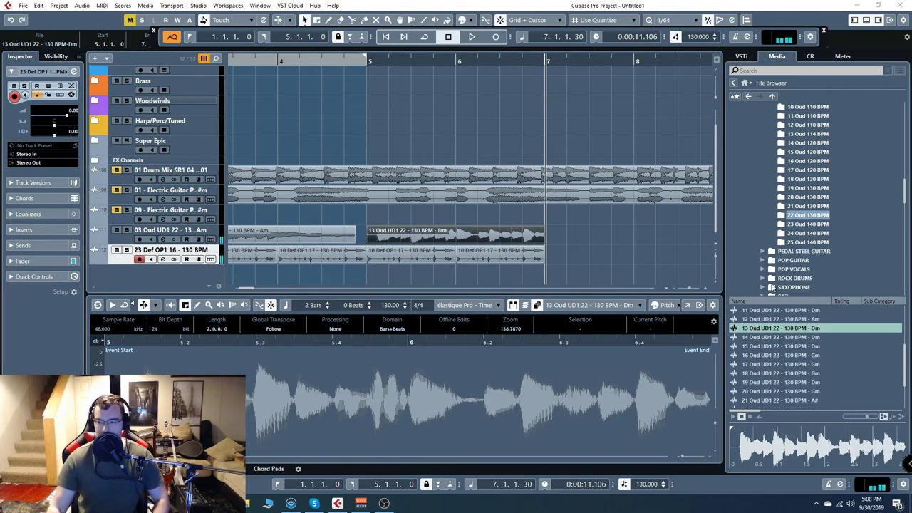
{"action": "left_click", "coordinate": [762, 254]}
{"action": "scroll", "coordinate": [818, 244], "scroll_direction": "down", "scroll_amount": 7}
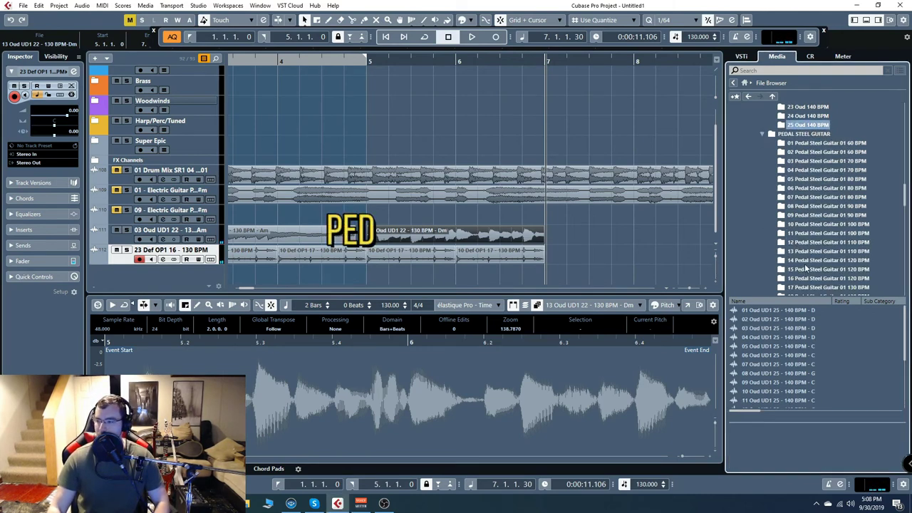
{"action": "left_click", "coordinate": [826, 170]}
{"action": "left_click", "coordinate": [790, 373]}
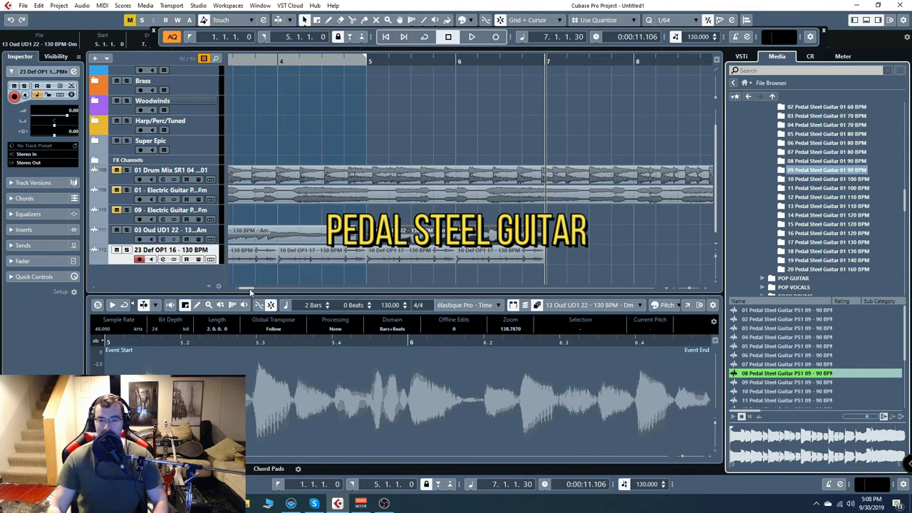
Step: Audition the 04 Pedal Steel Guitar PS1 09 loop at 90 BPM and open the 17 Pedal Steel Guitar 01 130 BPM folder
{"action": "left_click_drag", "start_coordinate": [250, 292], "coordinate": [233, 292]}
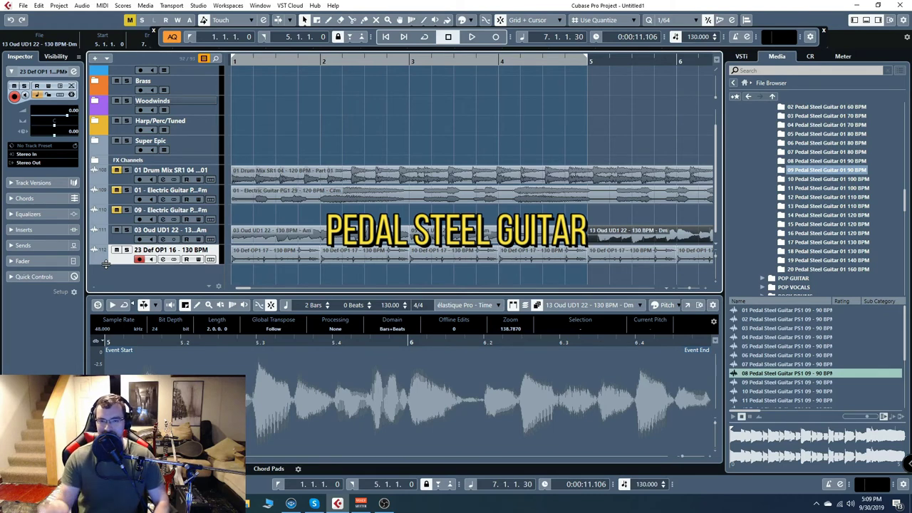
{"action": "left_click", "coordinate": [831, 337]}
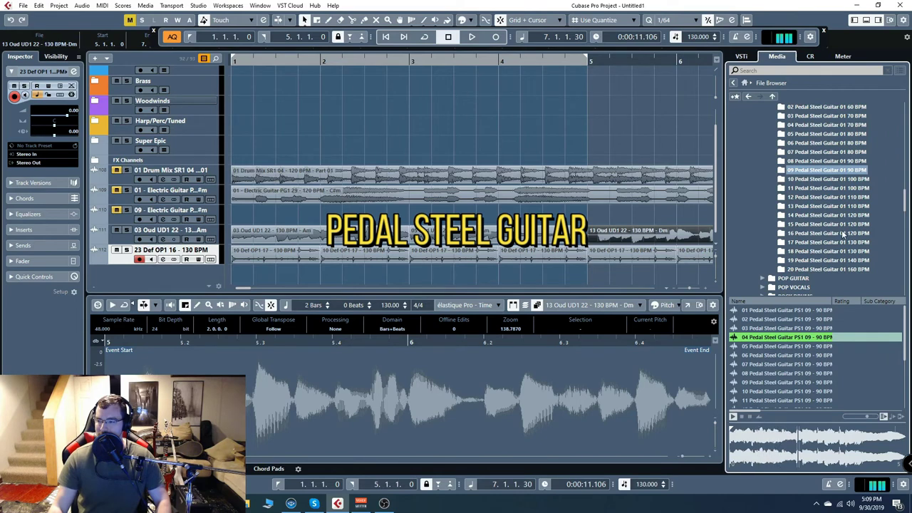
{"action": "scroll", "coordinate": [842, 233], "scroll_direction": "down", "scroll_amount": 1}
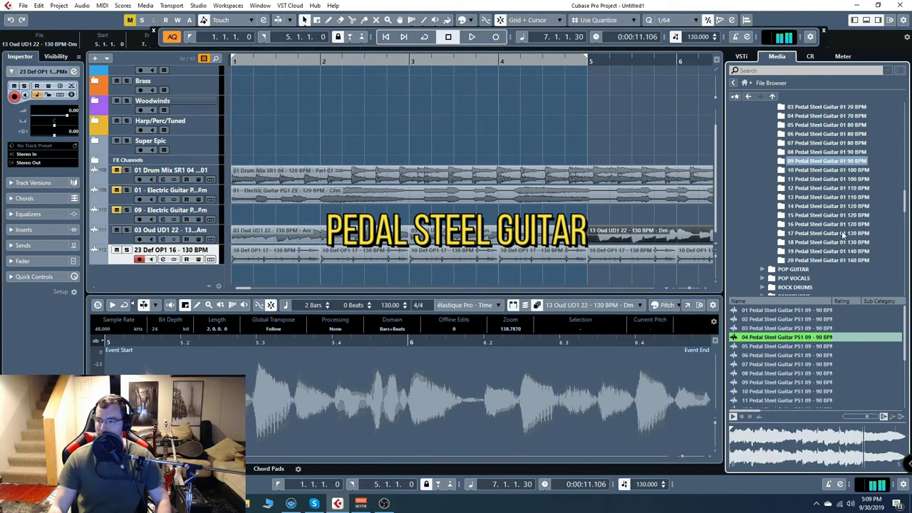
{"action": "left_click", "coordinate": [843, 234]}
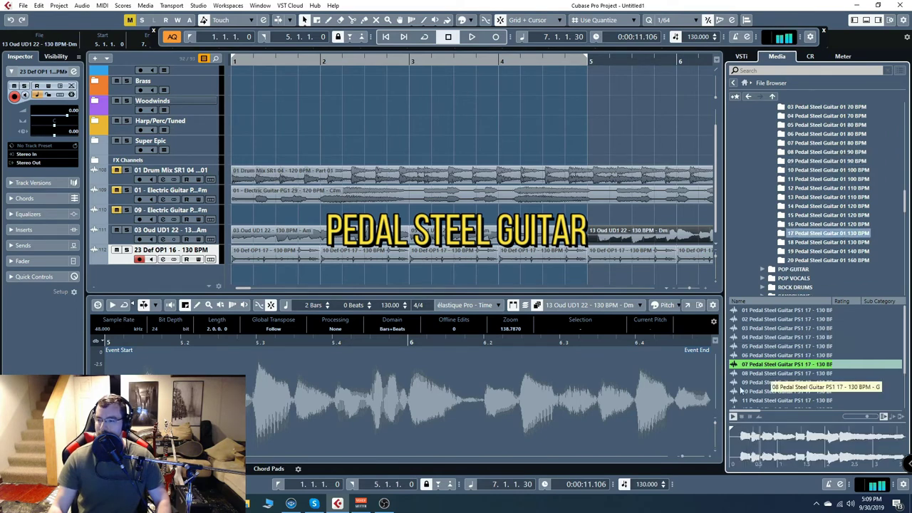
Step: Launch Google Chrome
{"action": "key", "text": "super"}
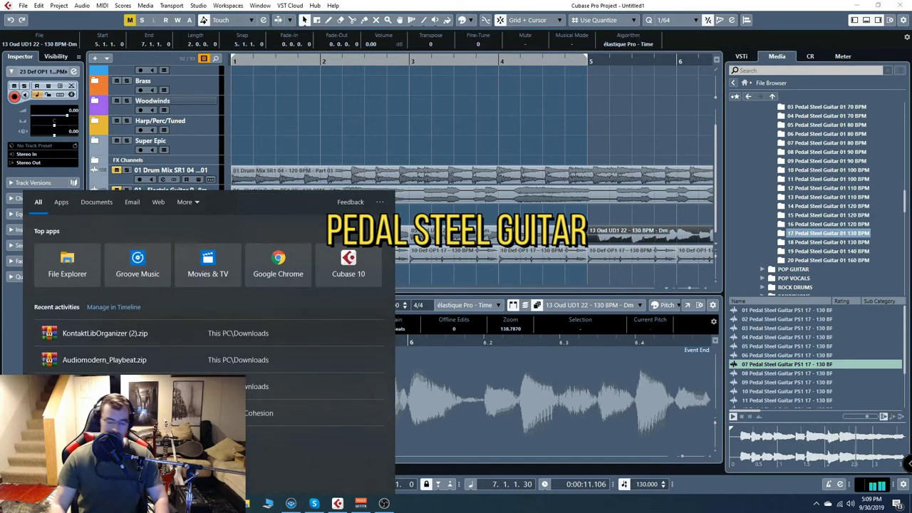
{"action": "type", "text": "chrome"}
{"action": "key", "text": "Return"}
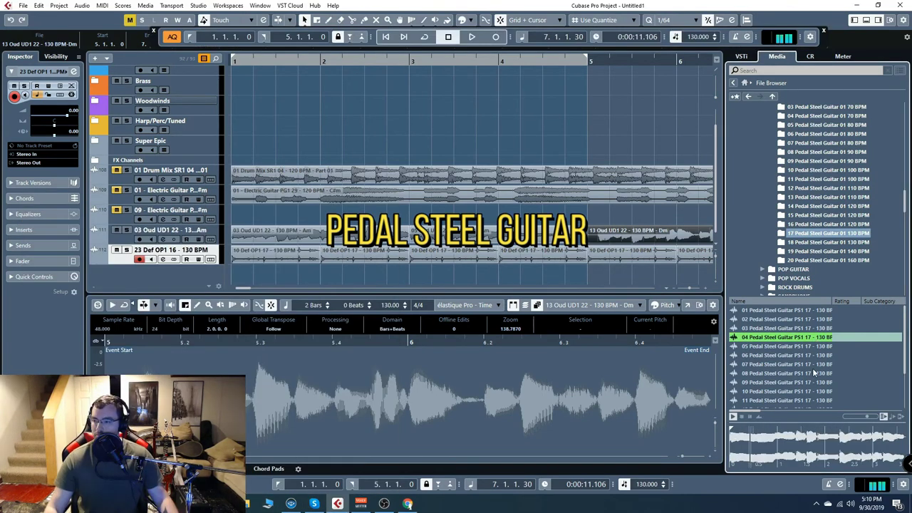
Step: Audition the 14 and 15 Pedal Steel Guitar PS1 17 loops at 130 BPM
{"action": "scroll", "coordinate": [810, 373], "scroll_direction": "down", "scroll_amount": 2}
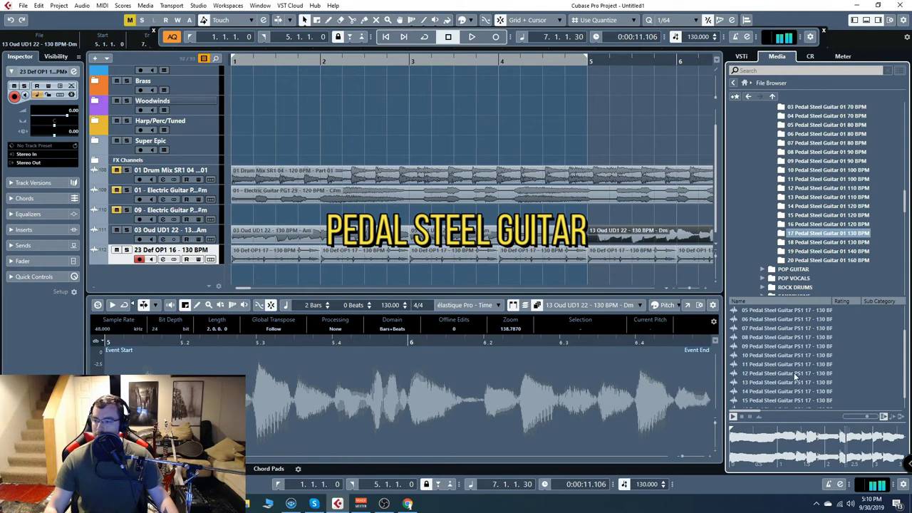
{"action": "left_click", "coordinate": [791, 395]}
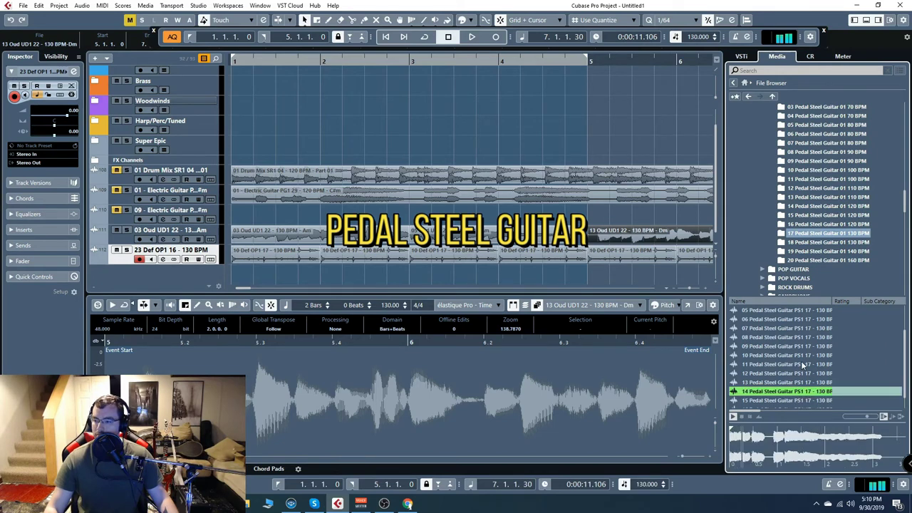
{"action": "scroll", "coordinate": [803, 366], "scroll_direction": "down", "scroll_amount": 1}
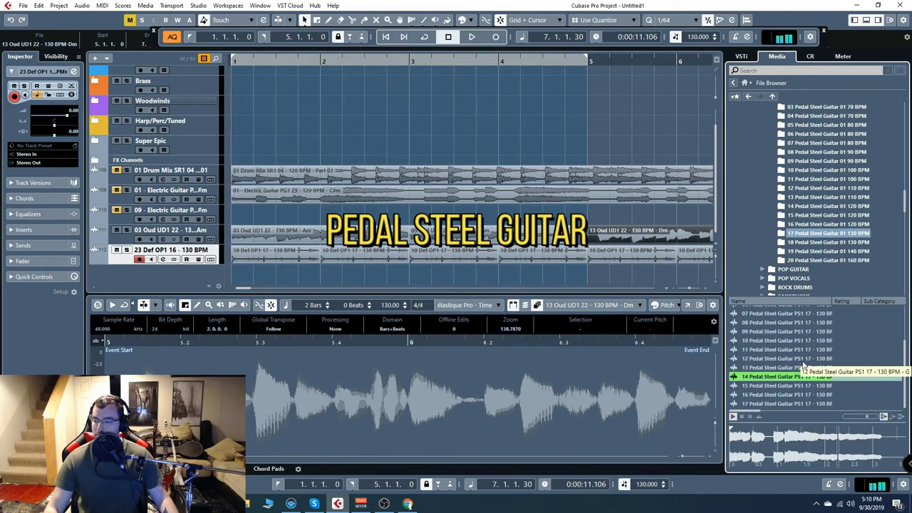
{"action": "left_click", "coordinate": [804, 385]}
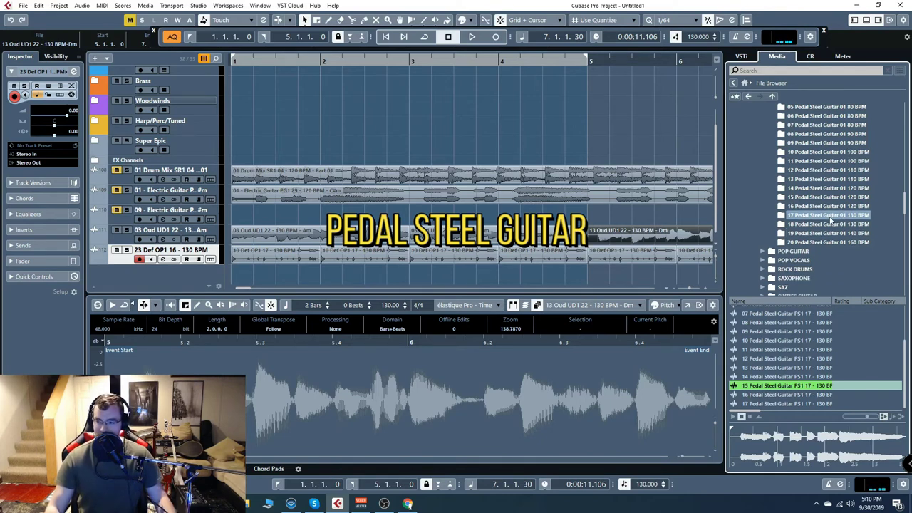
Step: Open the 16 Pedal Steel Guitar 01 120 BPM folder and audition its 06 Pedal Steel Guitar PS1 16 loop
{"action": "scroll", "coordinate": [762, 239], "scroll_direction": "down", "scroll_amount": 2}
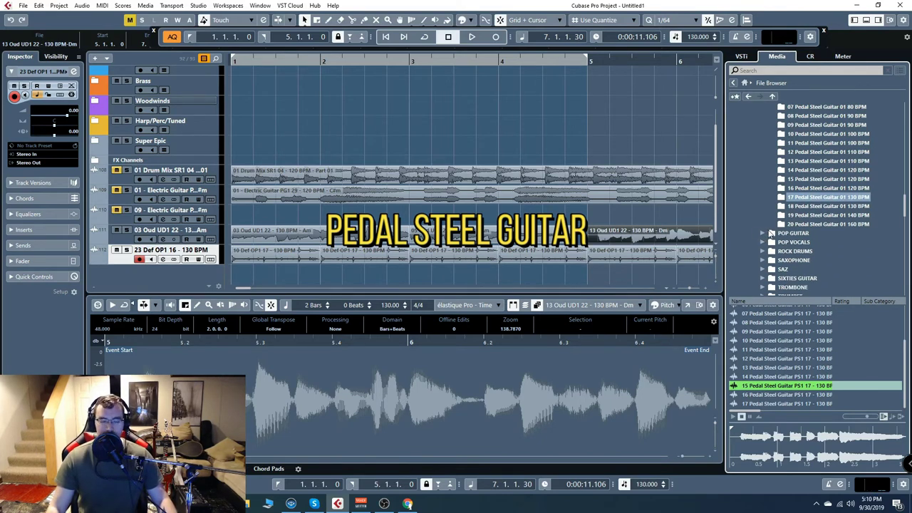
{"action": "scroll", "coordinate": [774, 236], "scroll_direction": "down", "scroll_amount": 2}
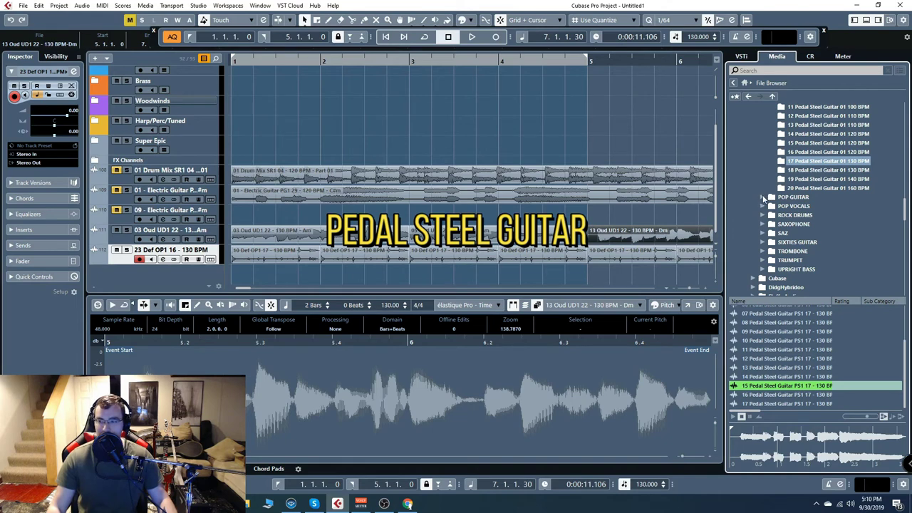
{"action": "left_click", "coordinate": [838, 153]}
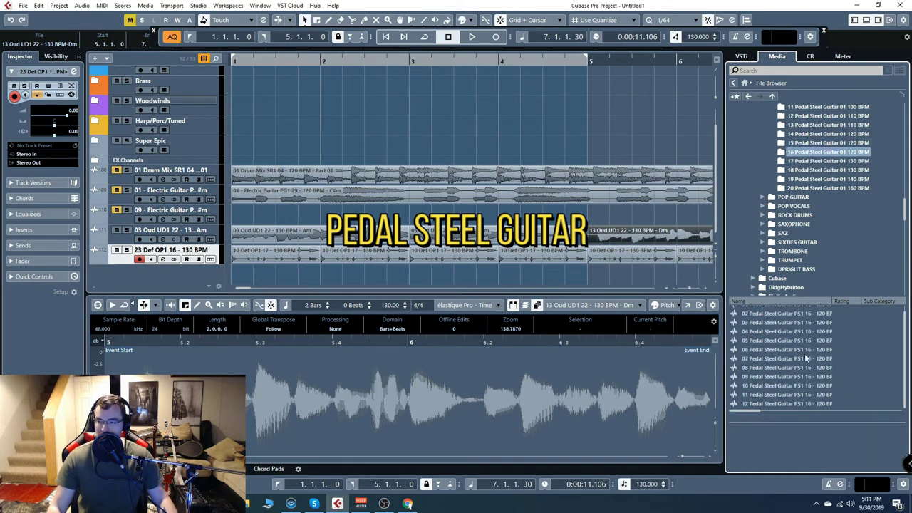
{"action": "left_click", "coordinate": [808, 349]}
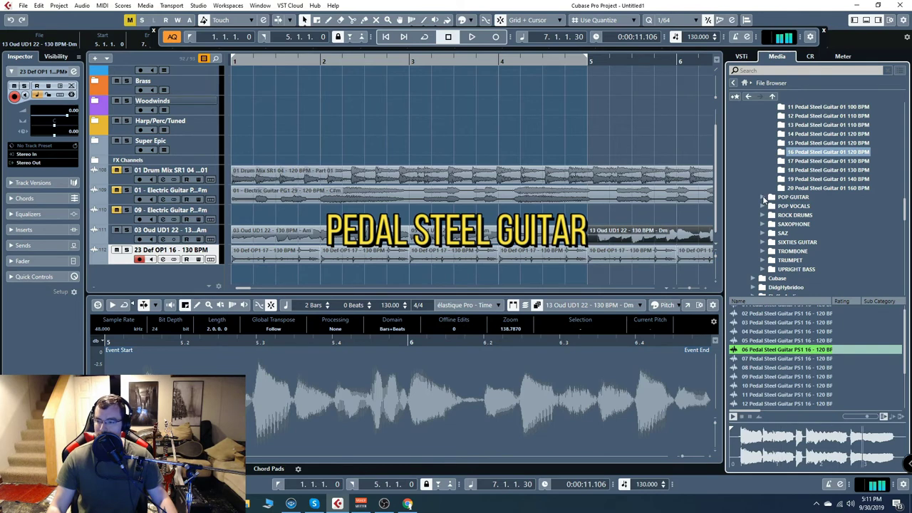
Step: Expand POP GUITAR, open the 17 Pop Guitar 100 BPM folder and audition its 04 - Electric Guitar PG1 17 loop
{"action": "left_click", "coordinate": [762, 196]}
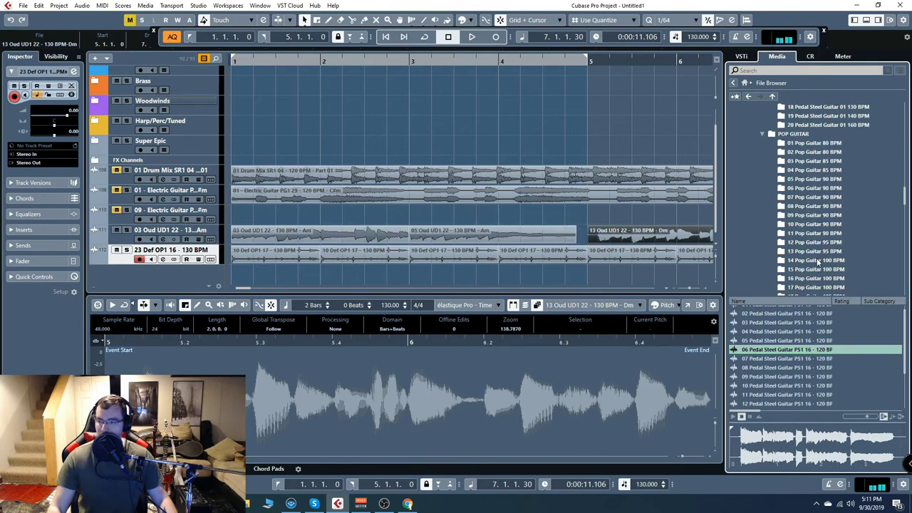
{"action": "scroll", "coordinate": [817, 262], "scroll_direction": "down", "scroll_amount": 3}
{"action": "left_click", "coordinate": [824, 207]}
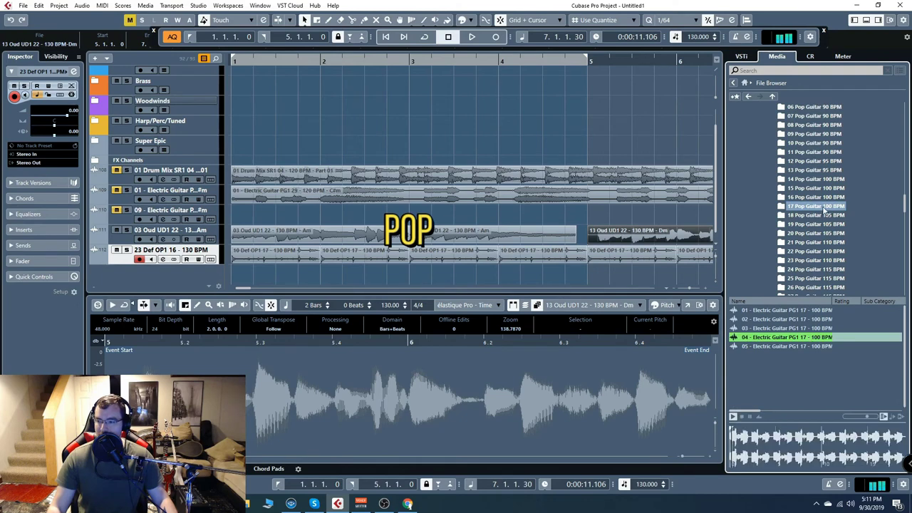
Step: Expand POP VOCALS, open the 01 Vocals 67 BPM folder and audition its 02 and 06 Vocal SP1 01 loops
{"action": "scroll", "coordinate": [821, 228], "scroll_direction": "down", "scroll_amount": 1}
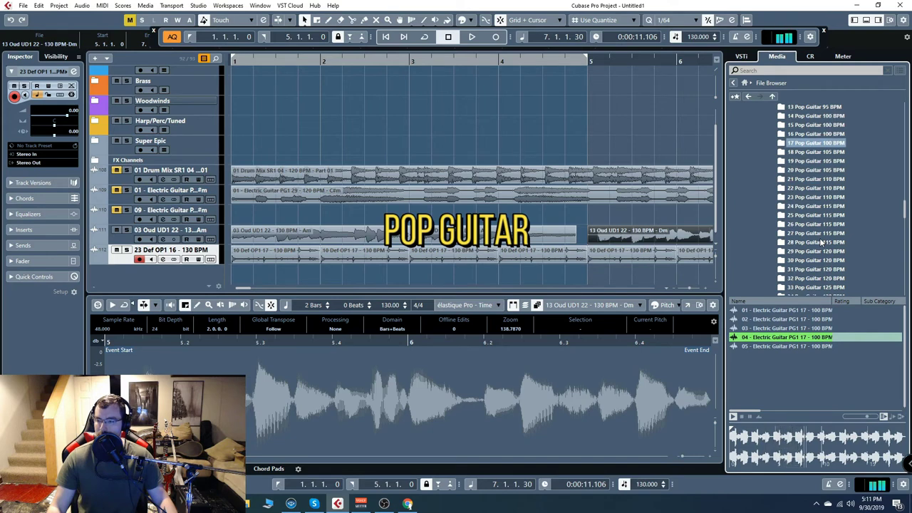
{"action": "scroll", "coordinate": [819, 242], "scroll_direction": "down", "scroll_amount": 8}
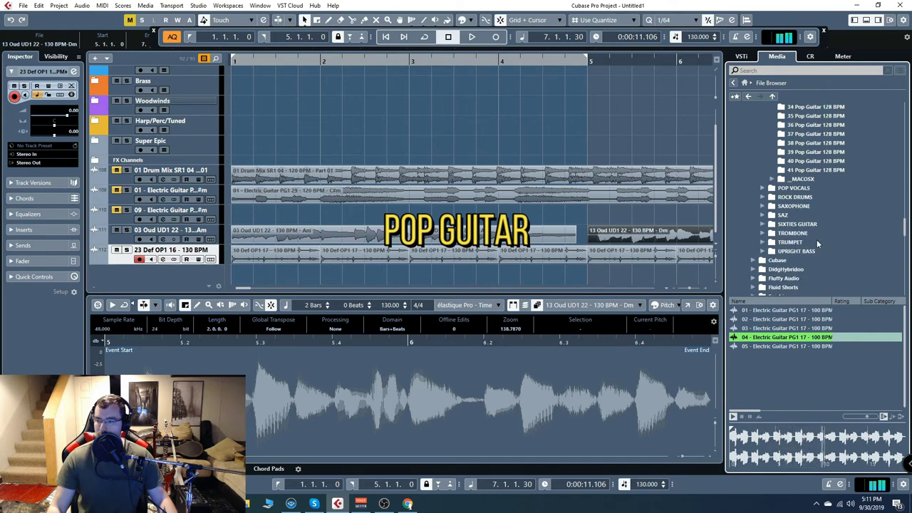
{"action": "scroll", "coordinate": [816, 240], "scroll_direction": "up", "scroll_amount": 1}
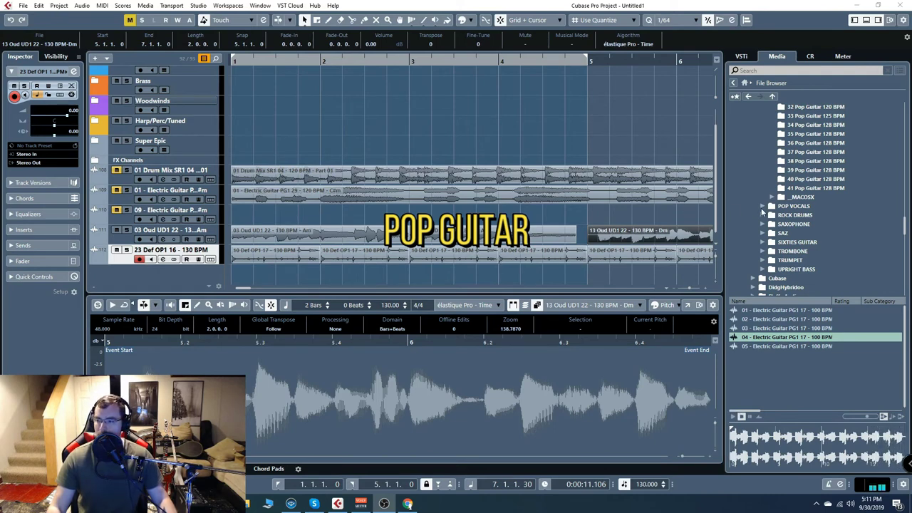
{"action": "left_click", "coordinate": [761, 207]}
{"action": "left_click", "coordinate": [762, 206]}
{"action": "left_click", "coordinate": [809, 197]}
{"action": "left_click", "coordinate": [774, 320]}
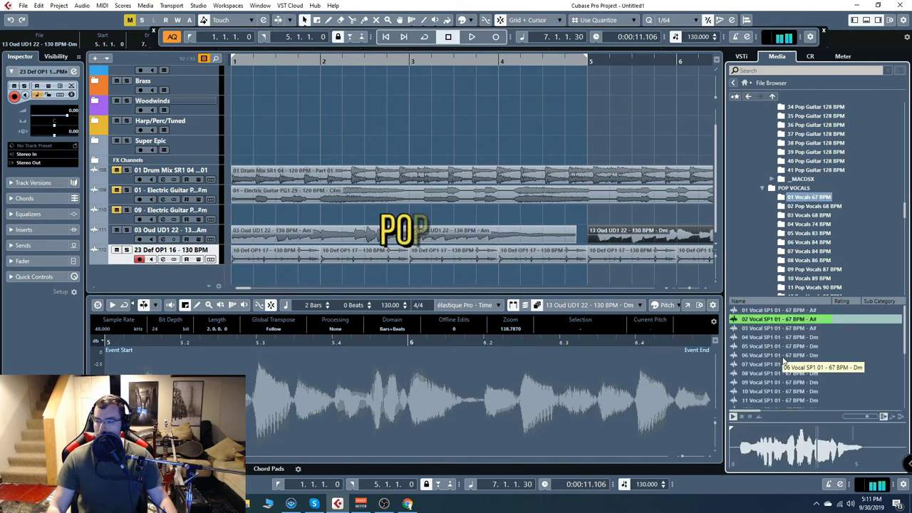
{"action": "left_click", "coordinate": [784, 355]}
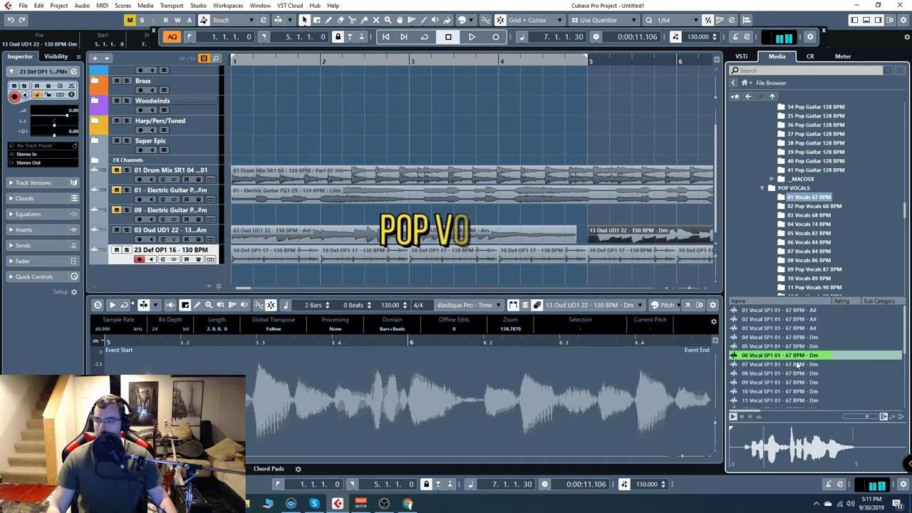
Step: Audition the 18 Vocal SP1 01 loop in Gm and the 21 Vocal SP1 01 loop in Dm
{"action": "scroll", "coordinate": [797, 361], "scroll_direction": "down", "scroll_amount": 4}
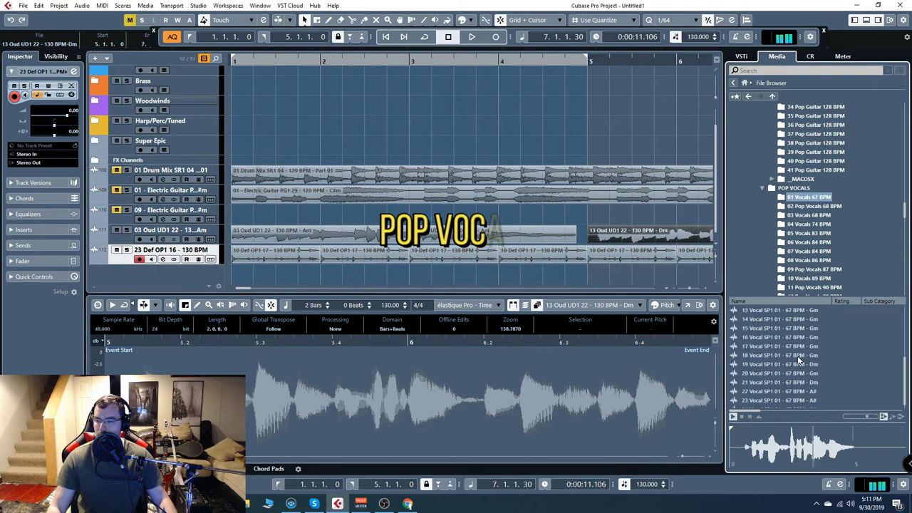
{"action": "left_click", "coordinate": [797, 356]}
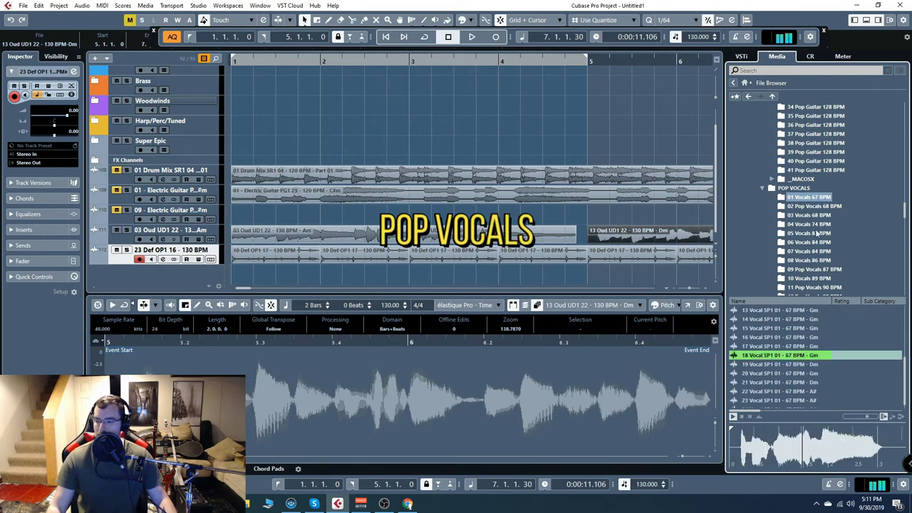
{"action": "left_click", "coordinate": [796, 382]}
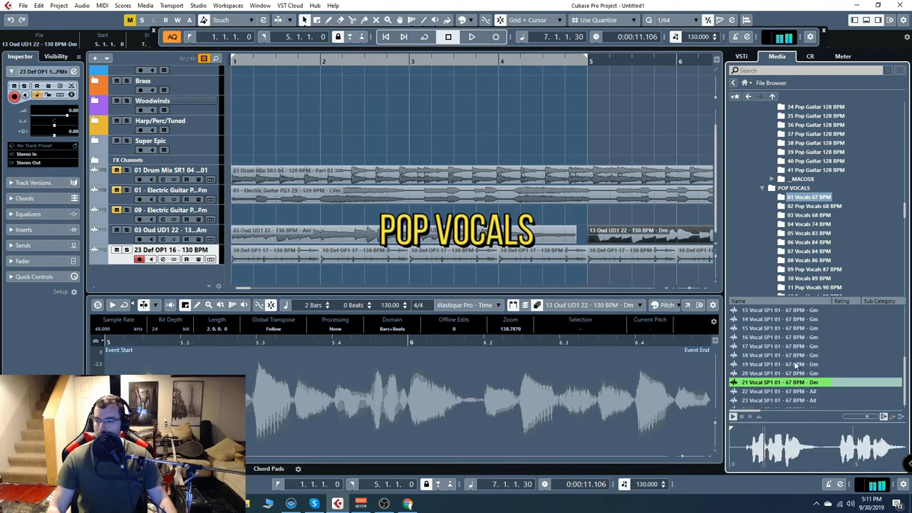
{"action": "scroll", "coordinate": [823, 342], "scroll_direction": "down", "scroll_amount": 1}
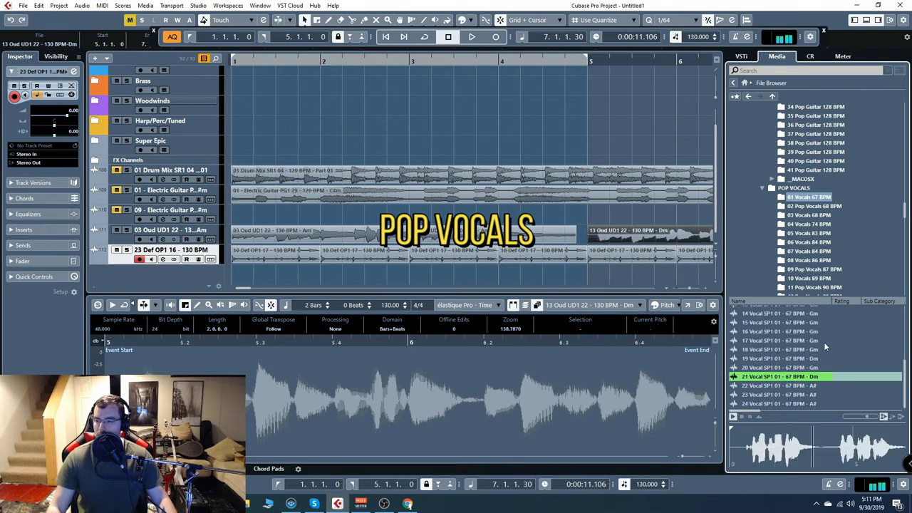
Step: Open the 02 Pop Vocals 68 BPM folder and audition its 07 and 11 Vocal UV1 01 loops
{"action": "left_click", "coordinate": [810, 206]}
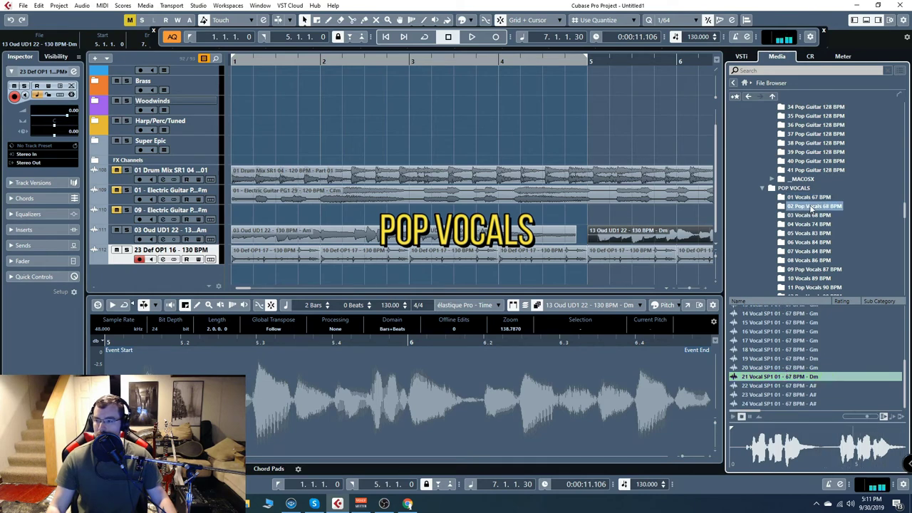
{"action": "left_click", "coordinate": [789, 364]}
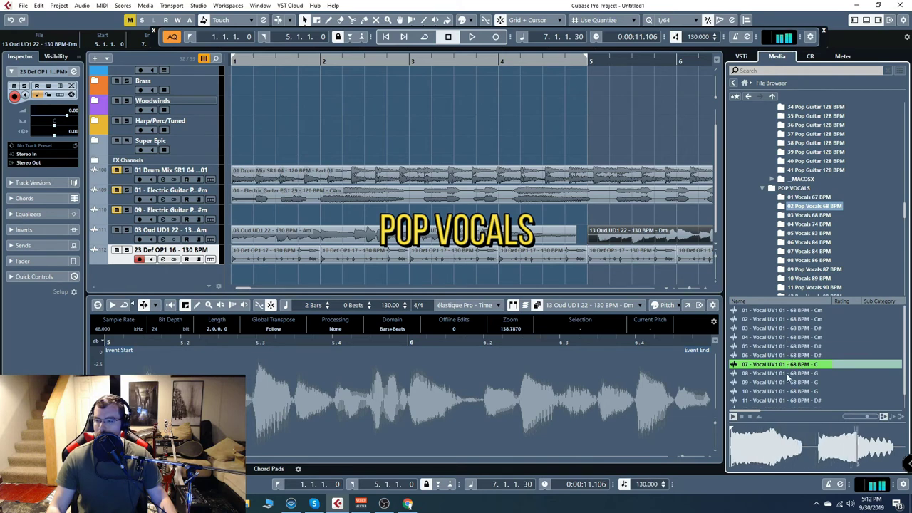
{"action": "scroll", "coordinate": [788, 385], "scroll_direction": "down", "scroll_amount": 1}
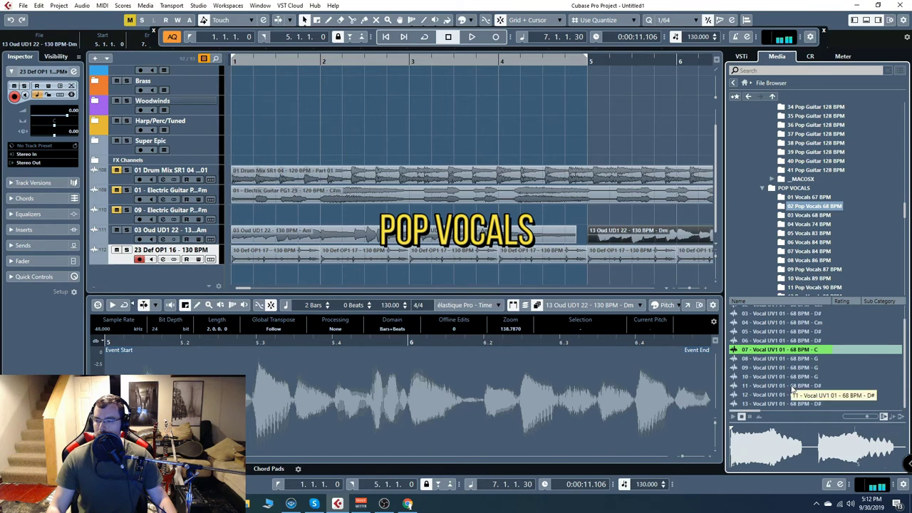
{"action": "left_click", "coordinate": [791, 387]}
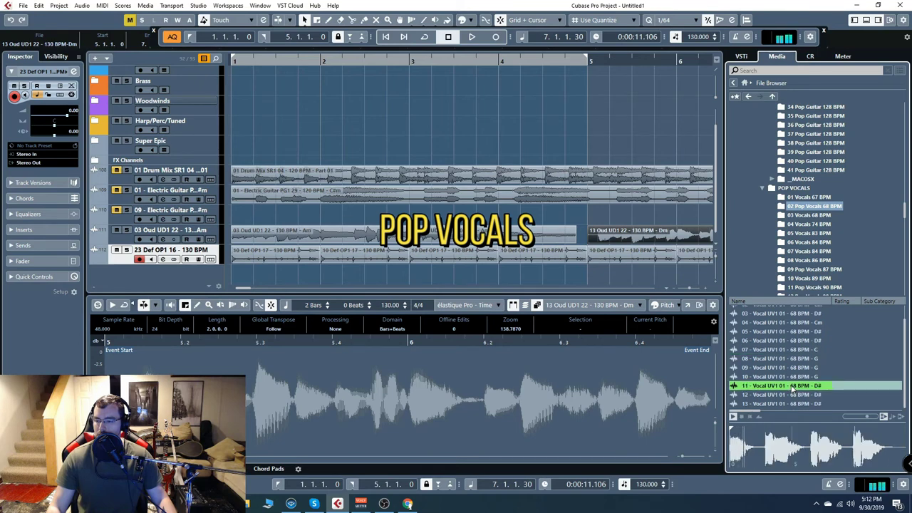
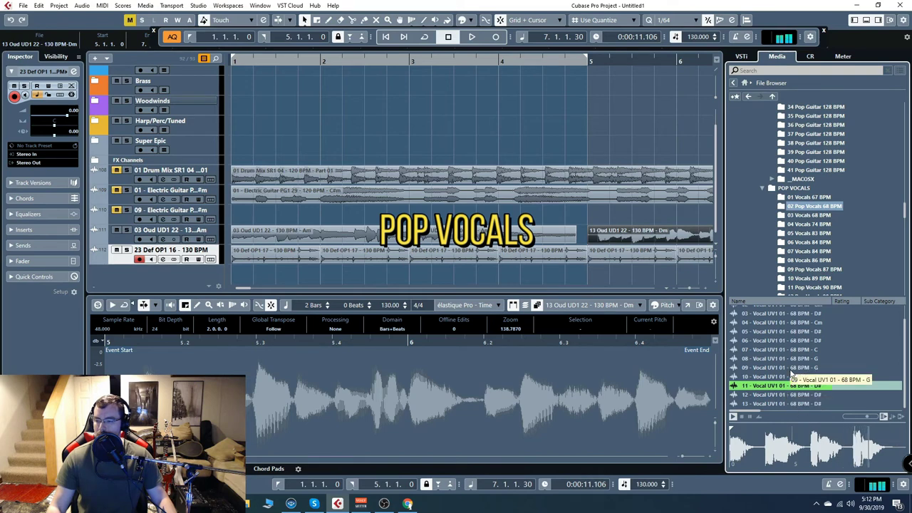
Step: Audition the 09, 07 and 05 Vocal UV1 01 loops at 68 BPM
{"action": "left_click", "coordinate": [794, 368]}
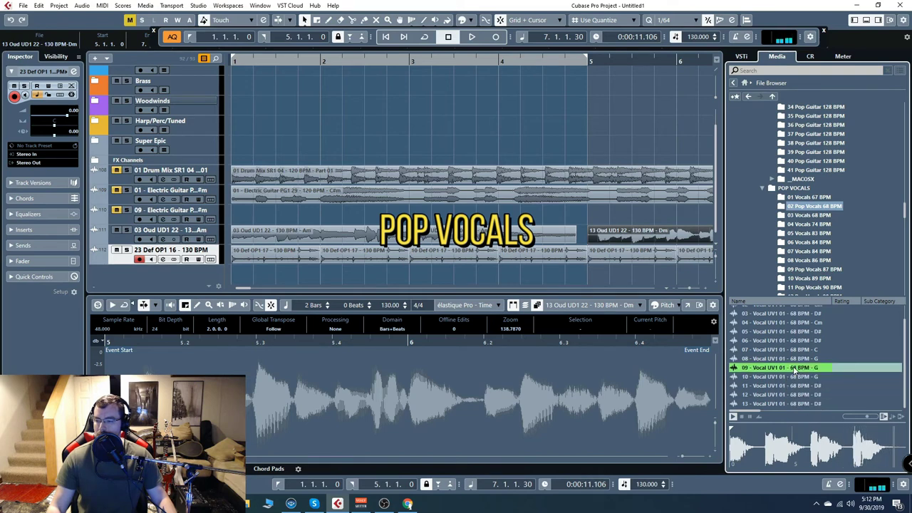
{"action": "left_click", "coordinate": [800, 350]}
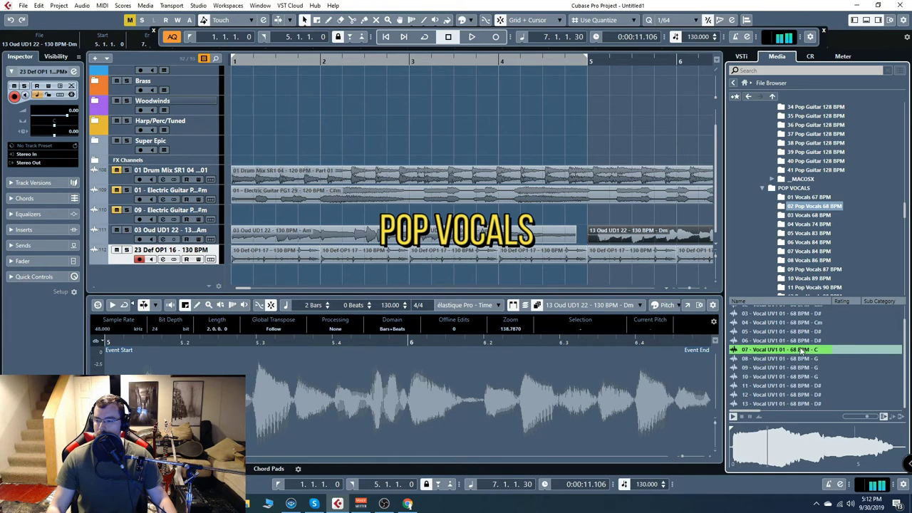
{"action": "scroll", "coordinate": [805, 367], "scroll_direction": "up", "scroll_amount": 1}
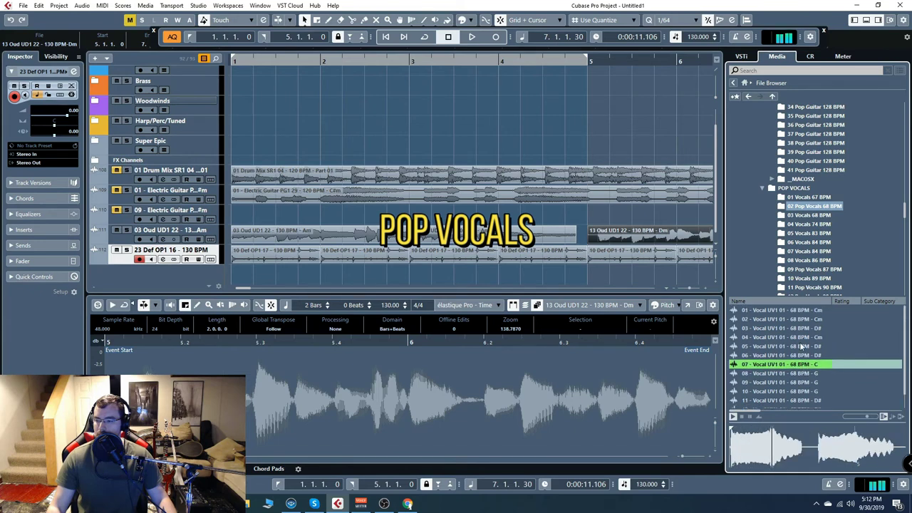
{"action": "left_click", "coordinate": [802, 347]}
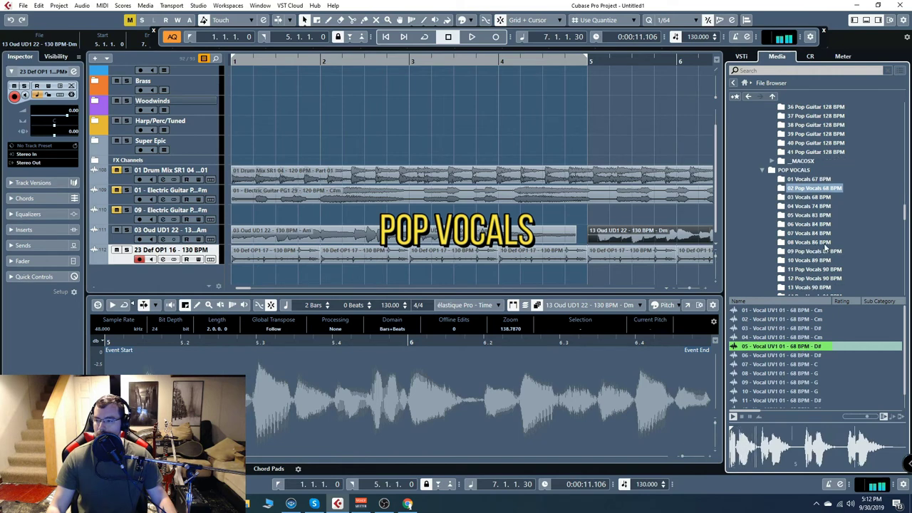
{"action": "scroll", "coordinate": [819, 246], "scroll_direction": "down", "scroll_amount": 1}
{"action": "scroll", "coordinate": [816, 242], "scroll_direction": "down", "scroll_amount": 1}
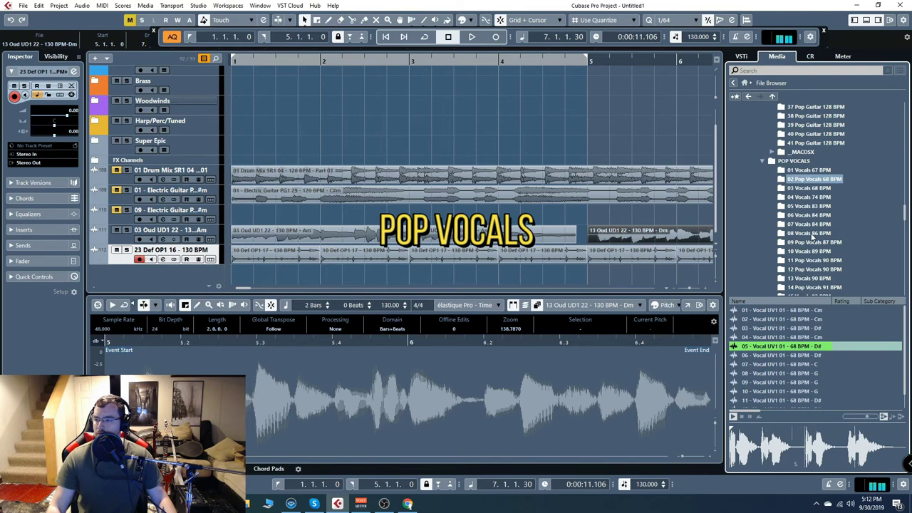
Step: Open the 10 Vocals 89 BPM folder in POP VOCALS and audition its 06 Vocal SP1 08 loop in Em
{"action": "scroll", "coordinate": [813, 237], "scroll_direction": "down", "scroll_amount": 2}
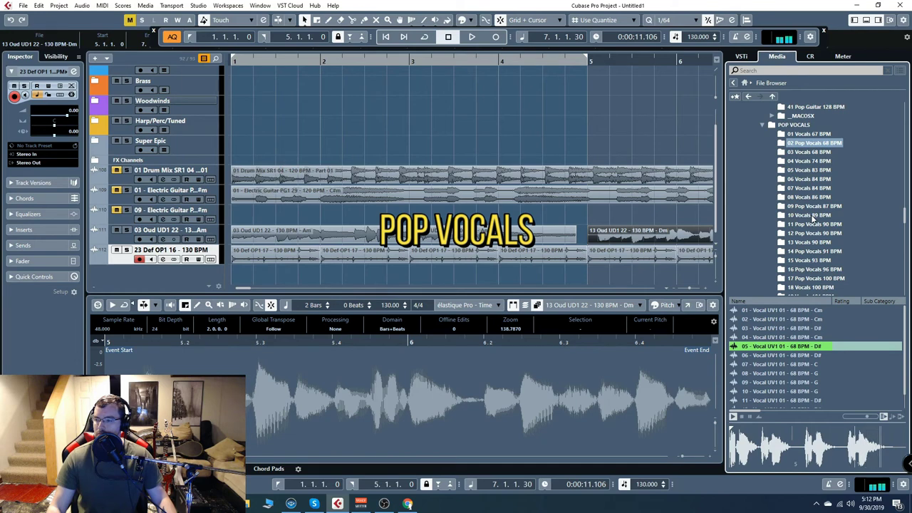
{"action": "left_click", "coordinate": [811, 215]}
{"action": "left_click", "coordinate": [787, 355]}
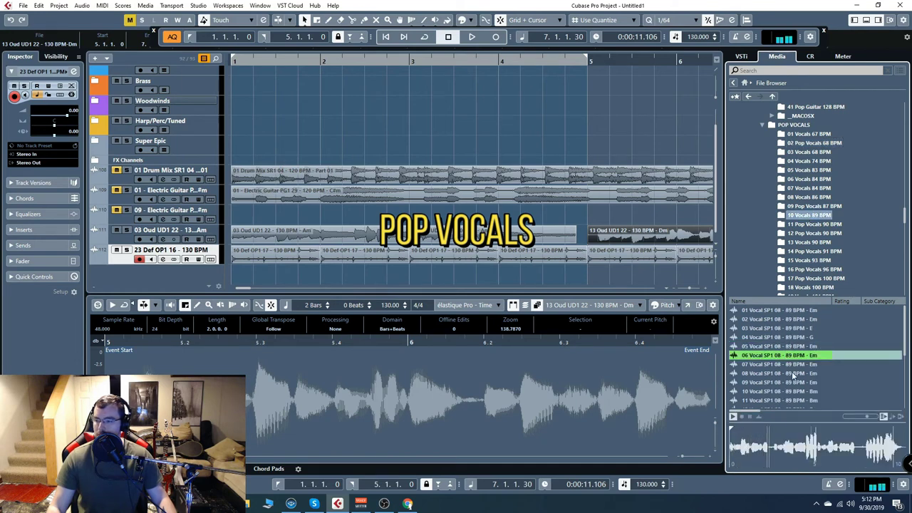
Step: Audition the 12 Vocal SP1 08 loop in Bm and the 20 Vocal SP1 08 loop in Em
{"action": "scroll", "coordinate": [792, 374], "scroll_direction": "down", "scroll_amount": 2}
{"action": "scroll", "coordinate": [792, 374], "scroll_direction": "down", "scroll_amount": 1}
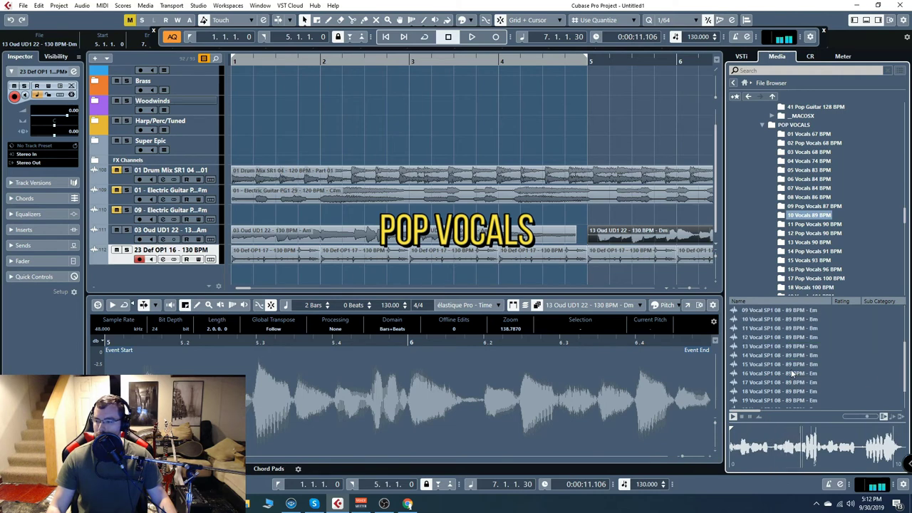
{"action": "scroll", "coordinate": [793, 367], "scroll_direction": "up", "scroll_amount": 2}
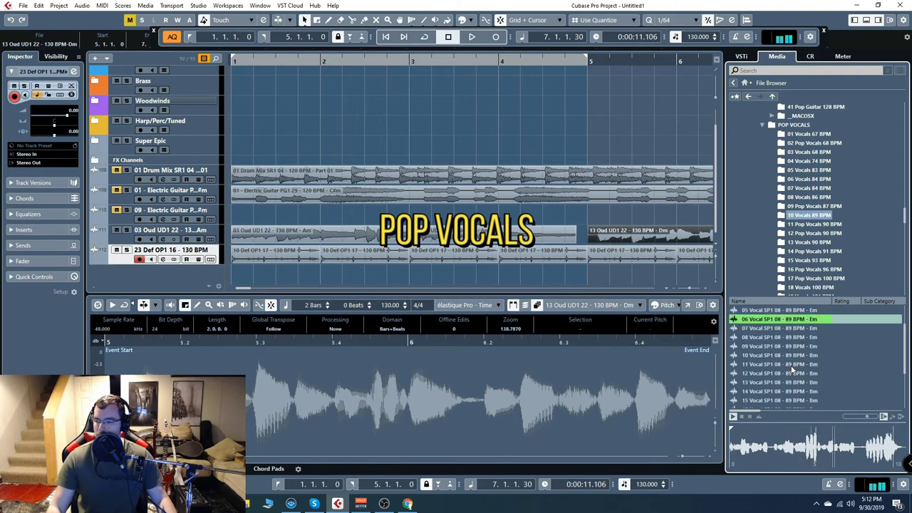
{"action": "left_click", "coordinate": [795, 374]}
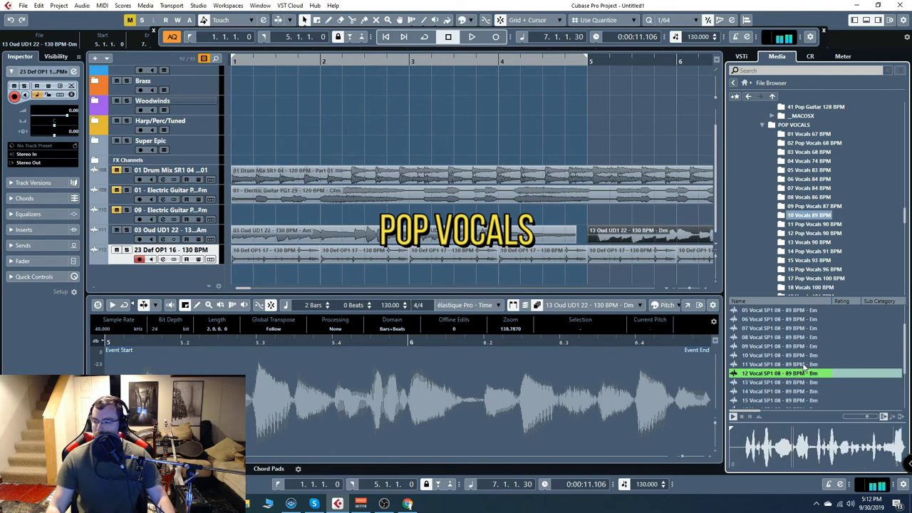
{"action": "scroll", "coordinate": [803, 370], "scroll_direction": "down", "scroll_amount": 4}
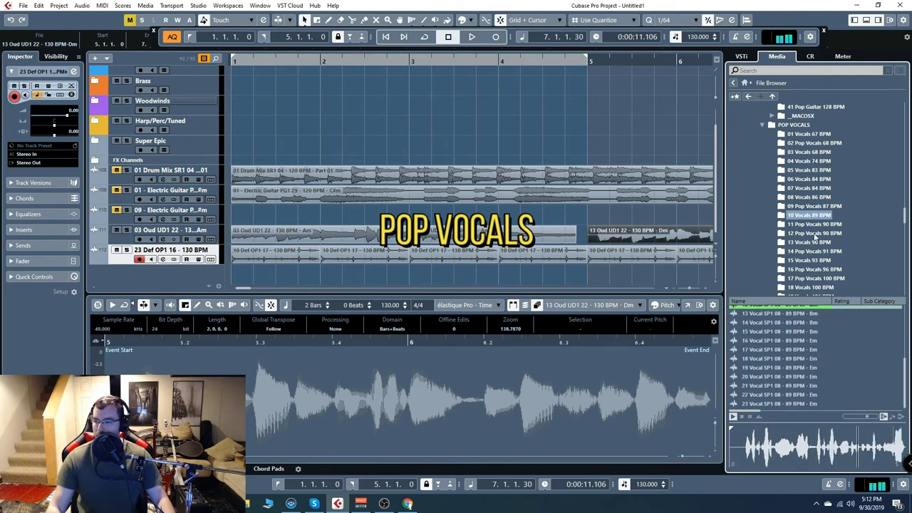
{"action": "left_click", "coordinate": [792, 377]}
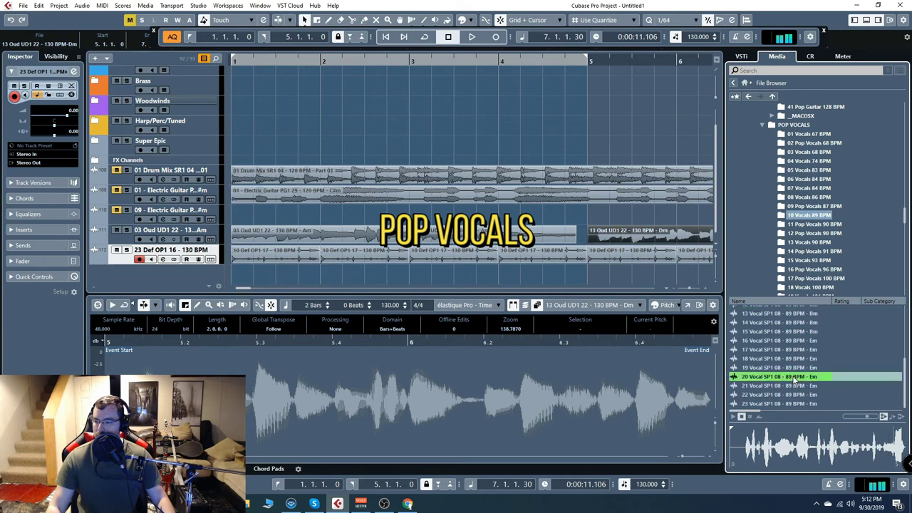
Step: Open the 26 Pop Vocals 115 BPM folder and audition its 10 Vocal UV1 09 loop in Fm
{"action": "scroll", "coordinate": [807, 258], "scroll_direction": "down", "scroll_amount": 4}
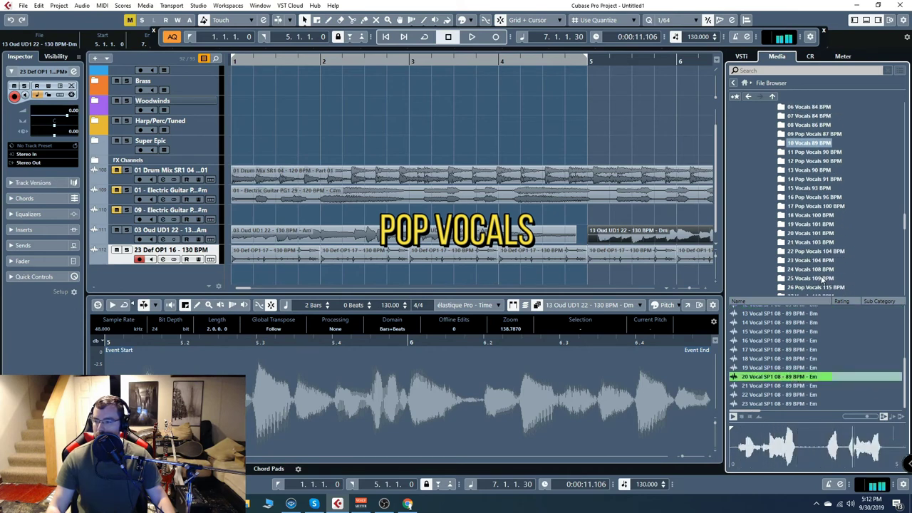
{"action": "scroll", "coordinate": [822, 280], "scroll_direction": "down", "scroll_amount": 1}
{"action": "left_click", "coordinate": [817, 270]}
{"action": "left_click", "coordinate": [780, 391]}
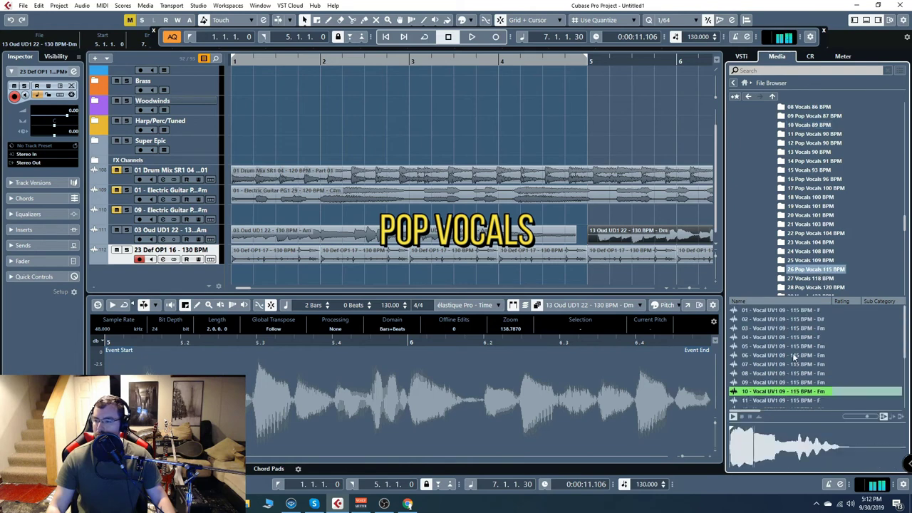
Step: Open the 32 Vocals 125 BPM folder and audition its 06 Vocal SP1 22 loop in Em
{"action": "scroll", "coordinate": [801, 263], "scroll_direction": "down", "scroll_amount": 5}
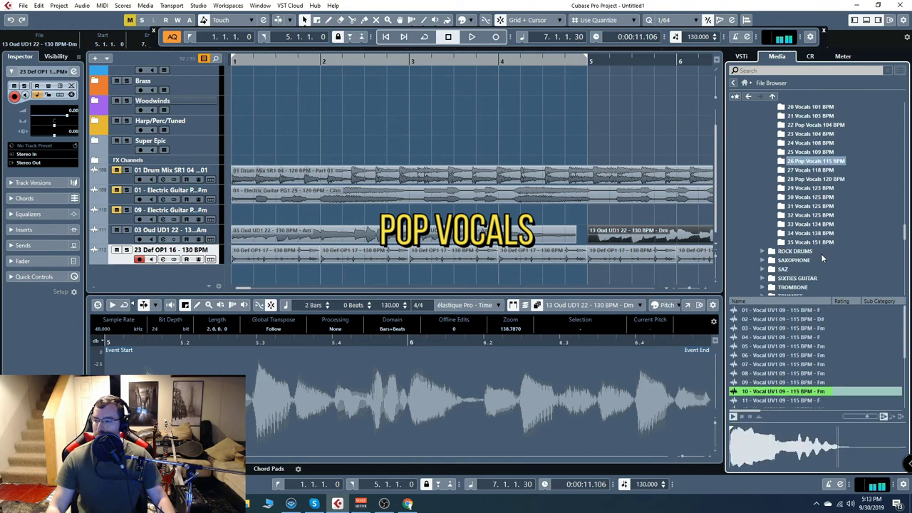
{"action": "left_click", "coordinate": [810, 214]}
{"action": "left_click", "coordinate": [786, 354]}
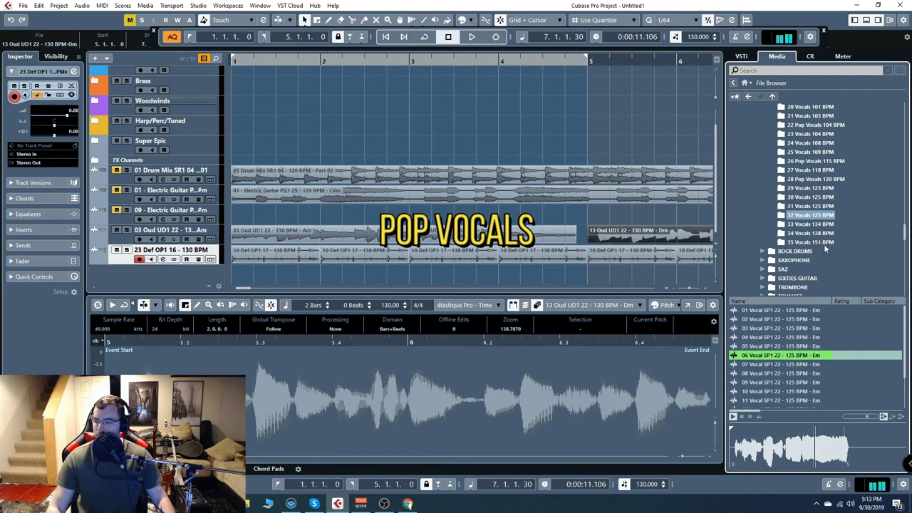
Step: Expand SAXOPHONE, open the 02 Saxophone 100 BPM folder and audition its 07 and 19 Saxophone SX1 02 loops
{"action": "left_click", "coordinate": [762, 260]}
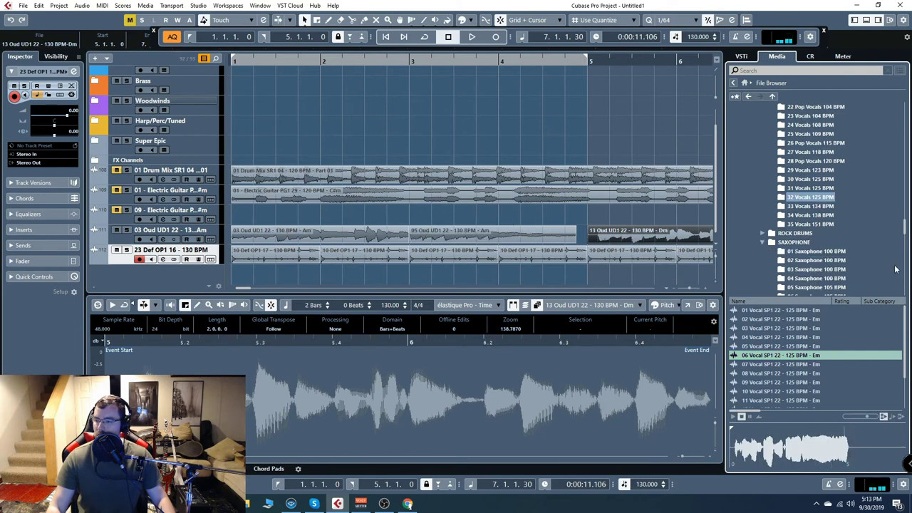
{"action": "left_click", "coordinate": [815, 260]}
{"action": "left_click", "coordinate": [783, 364]}
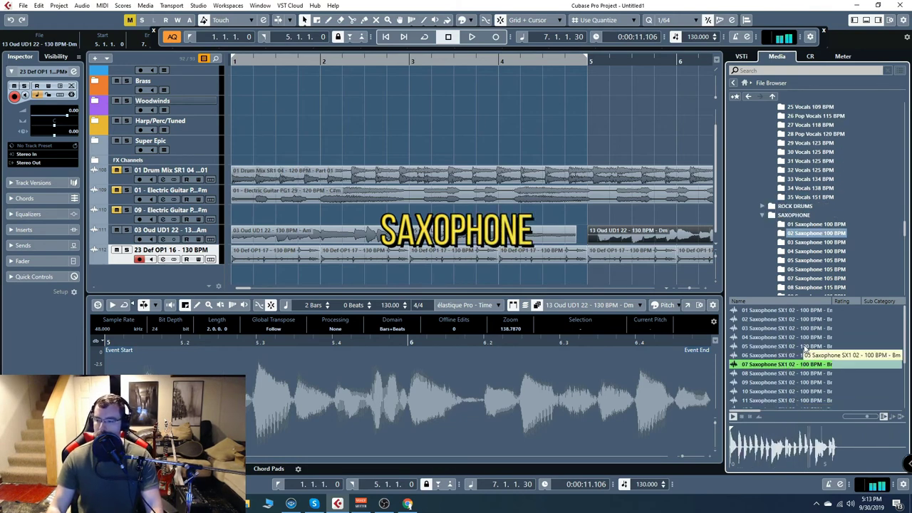
{"action": "scroll", "coordinate": [805, 384], "scroll_direction": "down", "scroll_amount": 3}
{"action": "left_click", "coordinate": [805, 394]}
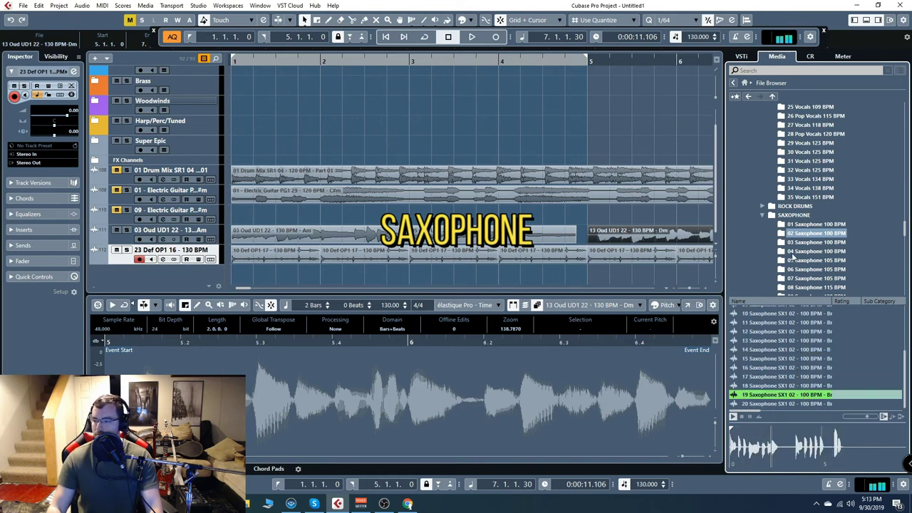
Step: Open the 10 Saxophone 120 BPM folder and audition its 08 and 04 Saxophone SX1 10 loops
{"action": "scroll", "coordinate": [795, 255], "scroll_direction": "down", "scroll_amount": 1}
{"action": "scroll", "coordinate": [796, 255], "scroll_direction": "down", "scroll_amount": 3}
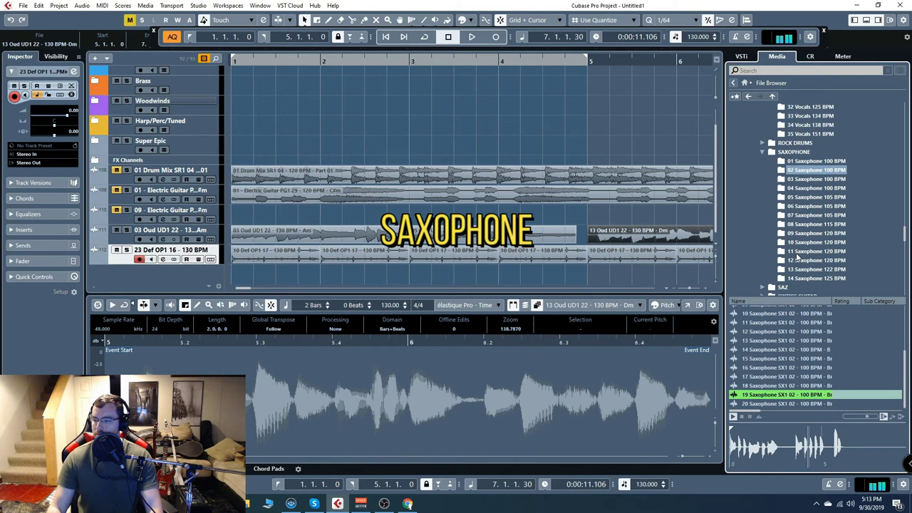
{"action": "left_click", "coordinate": [812, 233]}
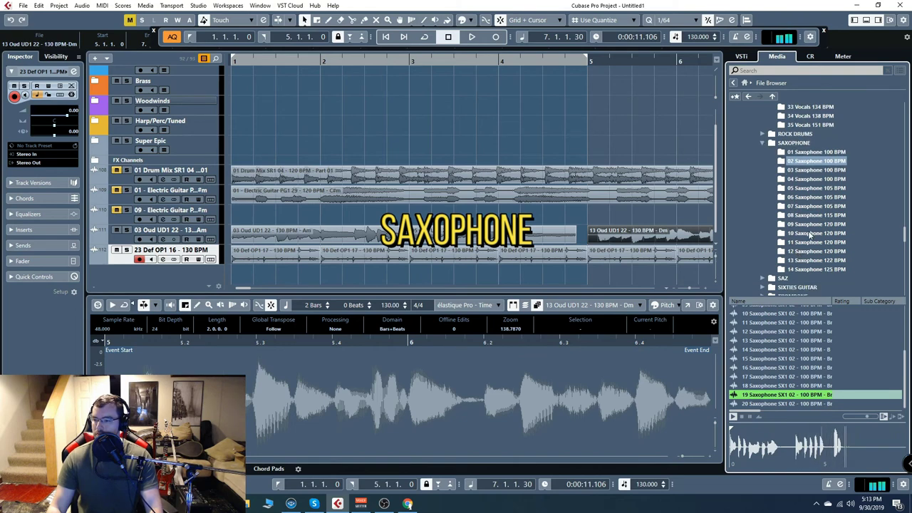
{"action": "left_click", "coordinate": [800, 373]}
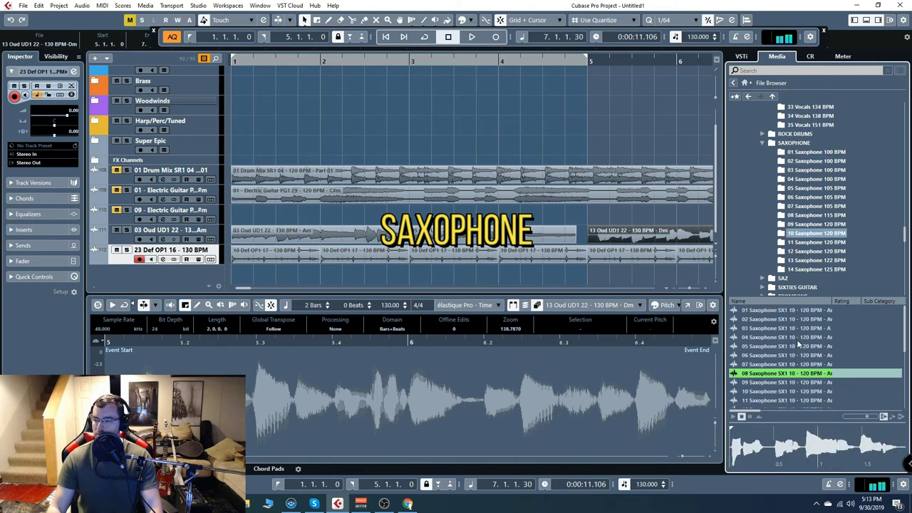
{"action": "left_click", "coordinate": [798, 339]}
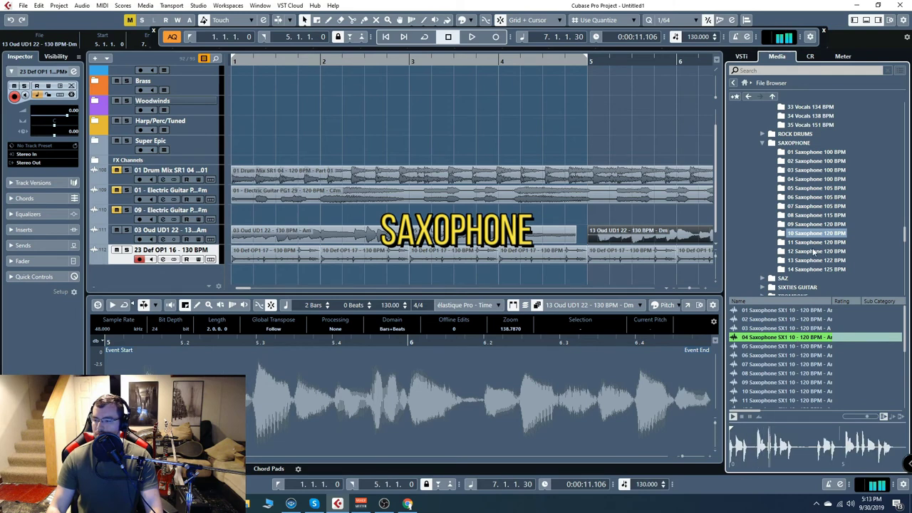
Step: Expand SAZ, open the 08 Saz 105 BPM folder and audition its 07 Saz SZ1 08 loop in A#m
{"action": "scroll", "coordinate": [812, 250], "scroll_direction": "down", "scroll_amount": 3}
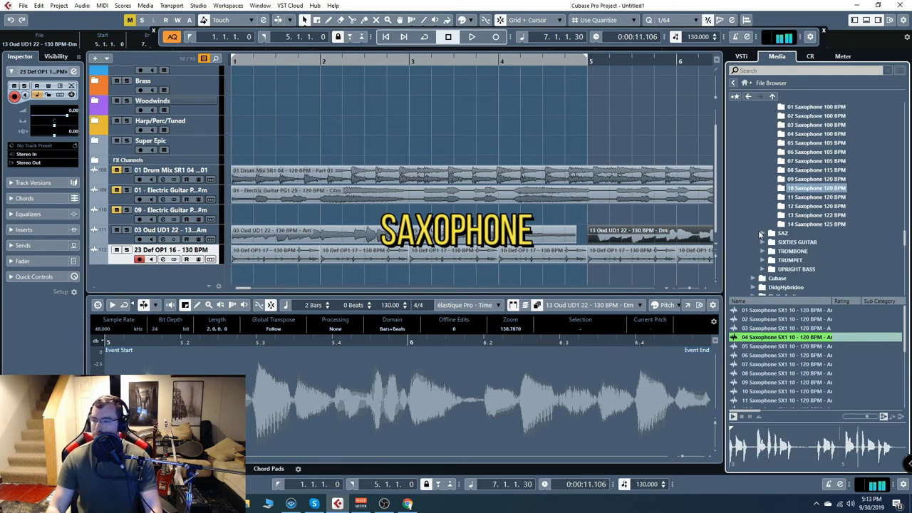
{"action": "left_click", "coordinate": [761, 238]}
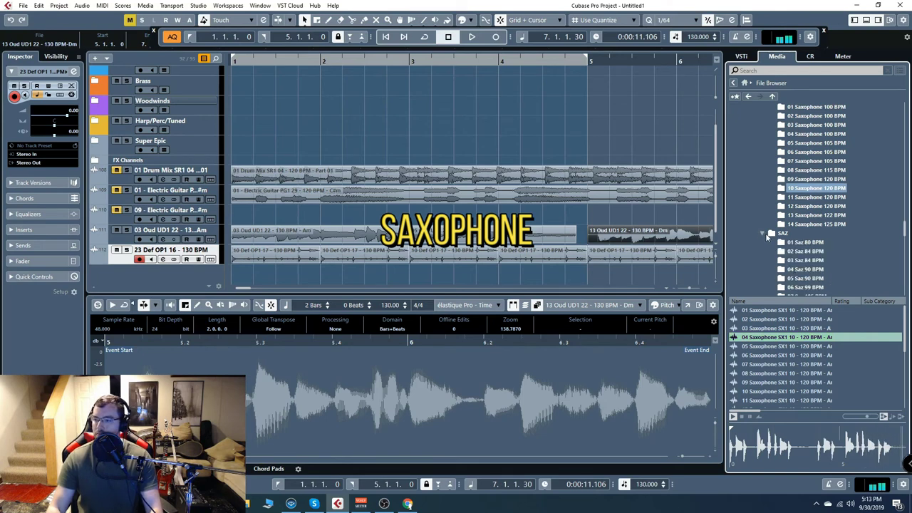
{"action": "scroll", "coordinate": [797, 214], "scroll_direction": "down", "scroll_amount": 3}
{"action": "left_click", "coordinate": [806, 242]}
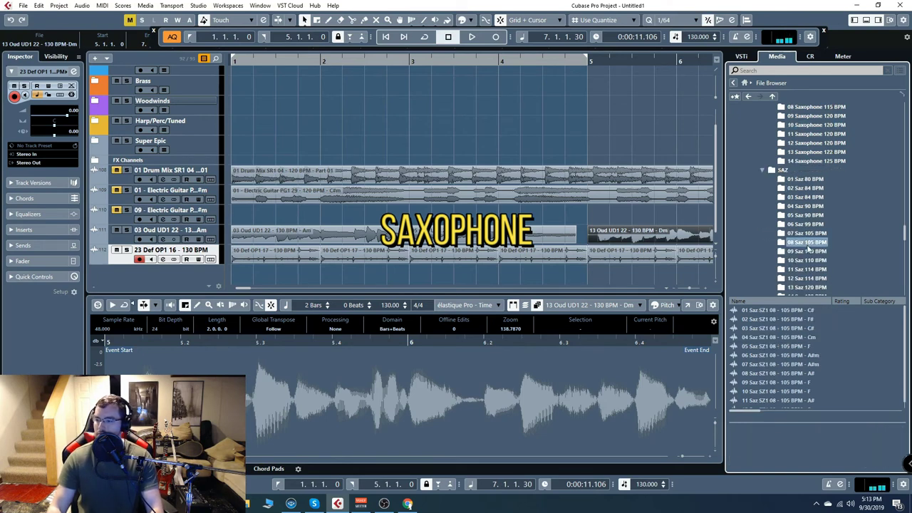
{"action": "left_click", "coordinate": [776, 364]}
Step: Audition the 19 Saz SZ1 08 loop in Fm and the 20 Saz SZ1 08 loop in F
{"action": "scroll", "coordinate": [789, 349], "scroll_direction": "down", "scroll_amount": 4}
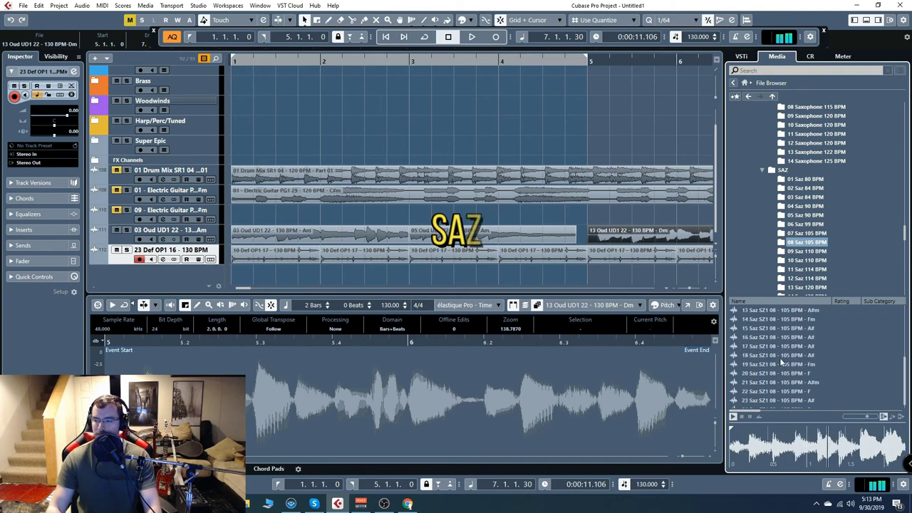
{"action": "left_click", "coordinate": [785, 364]}
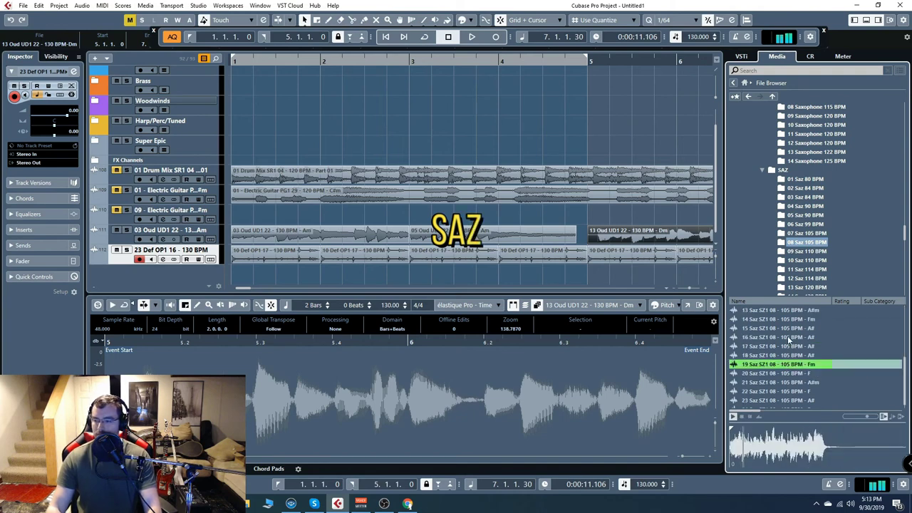
{"action": "scroll", "coordinate": [787, 371], "scroll_direction": "down", "scroll_amount": 1}
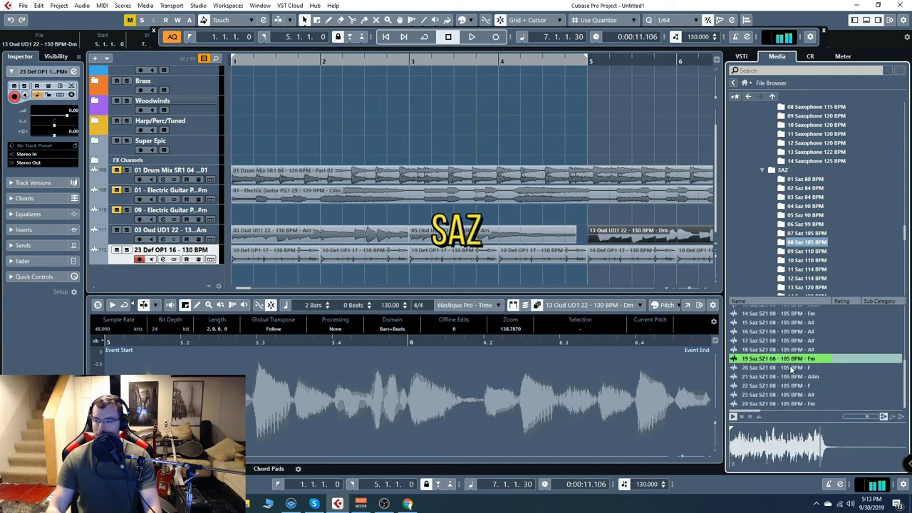
{"action": "left_click", "coordinate": [792, 369]}
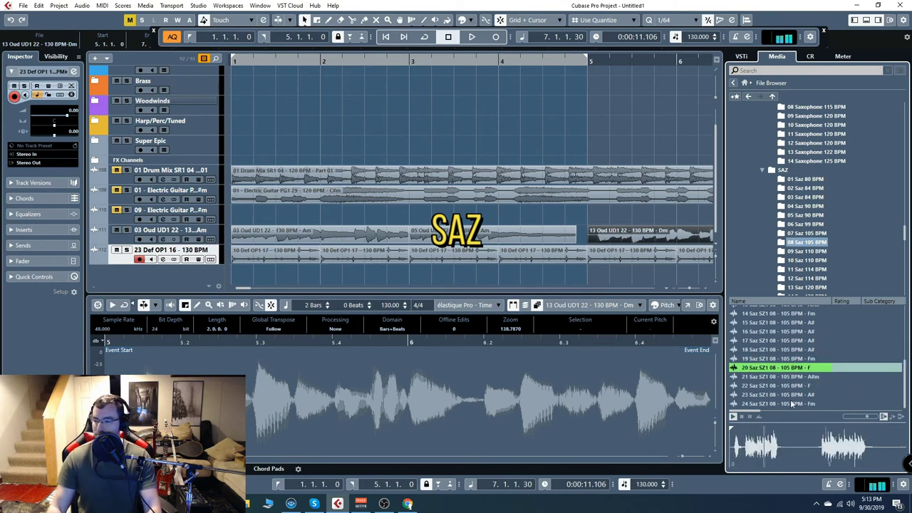
Step: Open the 14 Saz 120 BPM folder and audition its 09 and 18 Saz SZ1 14 loops in Gm
{"action": "scroll", "coordinate": [807, 265], "scroll_direction": "down", "scroll_amount": 1}
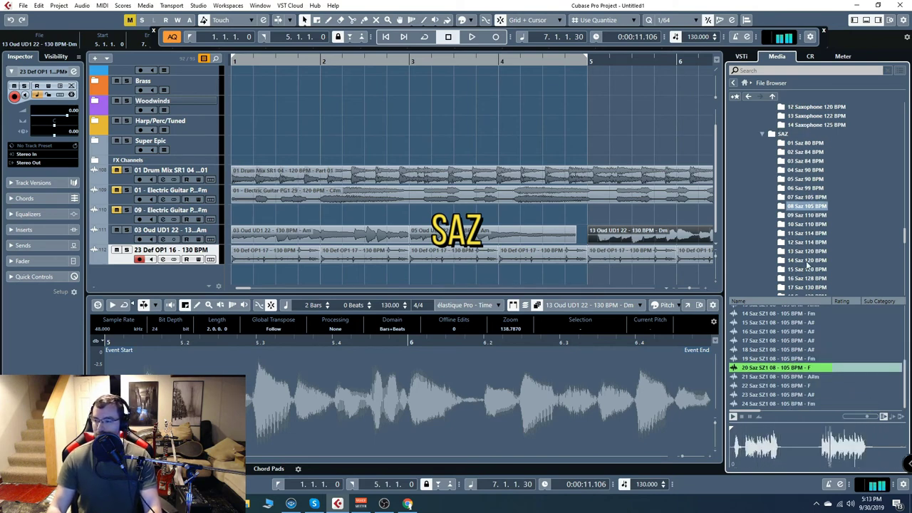
{"action": "left_click", "coordinate": [807, 260]}
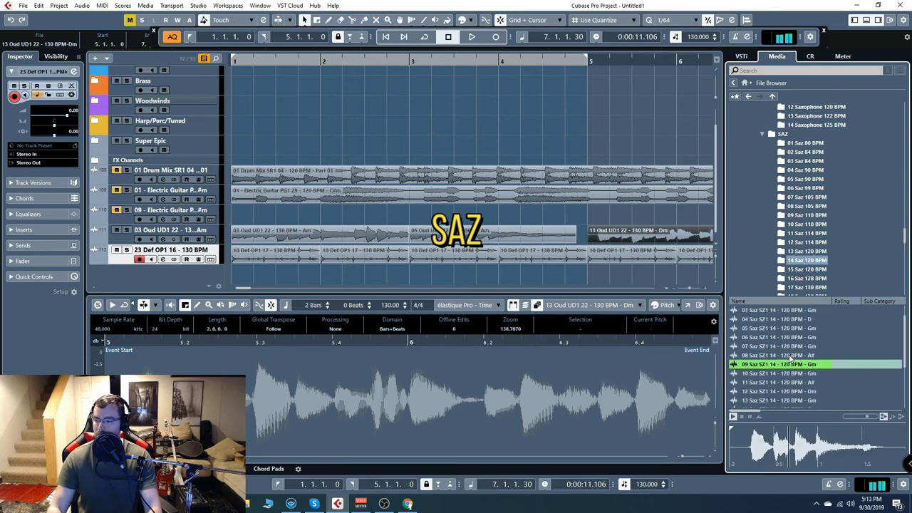
{"action": "left_click", "coordinate": [793, 366]}
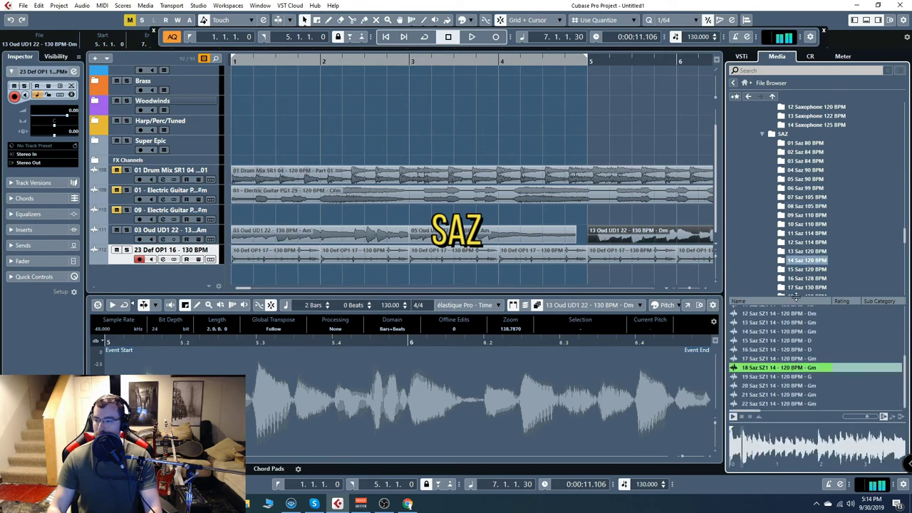
Step: Expand SIXTIES GUITAR, open the 11 Sixties Guitar 140 BPM folder and audition its 06 Electric Guitar SG1 11 loop
{"action": "scroll", "coordinate": [837, 288], "scroll_direction": "down", "scroll_amount": 1}
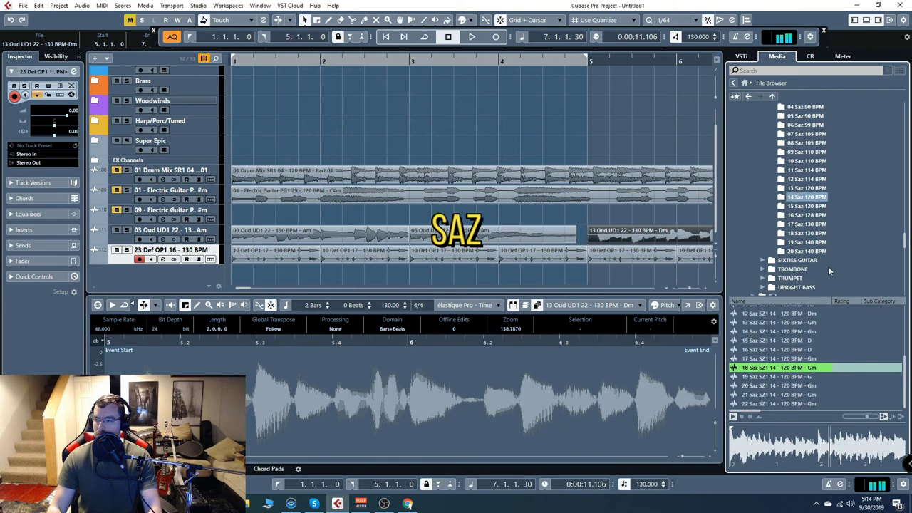
{"action": "scroll", "coordinate": [828, 266], "scroll_direction": "down", "scroll_amount": 1}
{"action": "left_click", "coordinate": [761, 232]}
{"action": "left_click", "coordinate": [817, 260]}
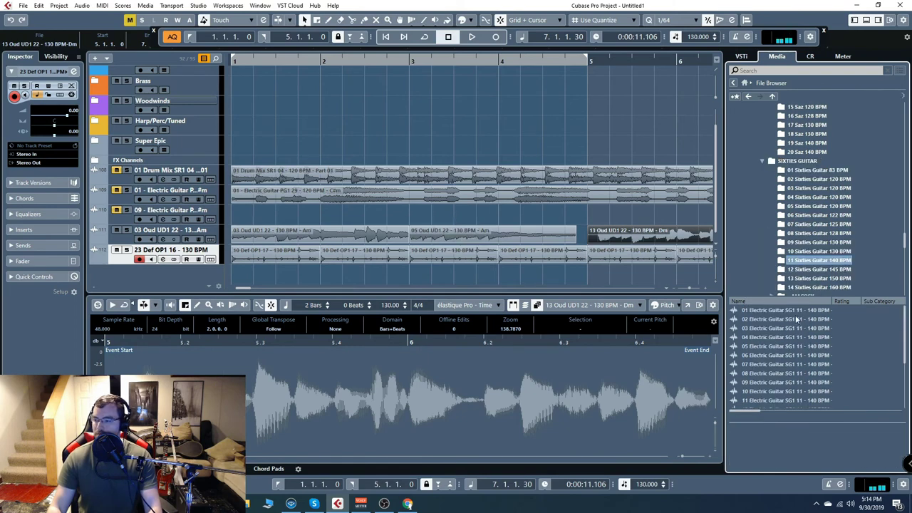
{"action": "left_click", "coordinate": [783, 355]}
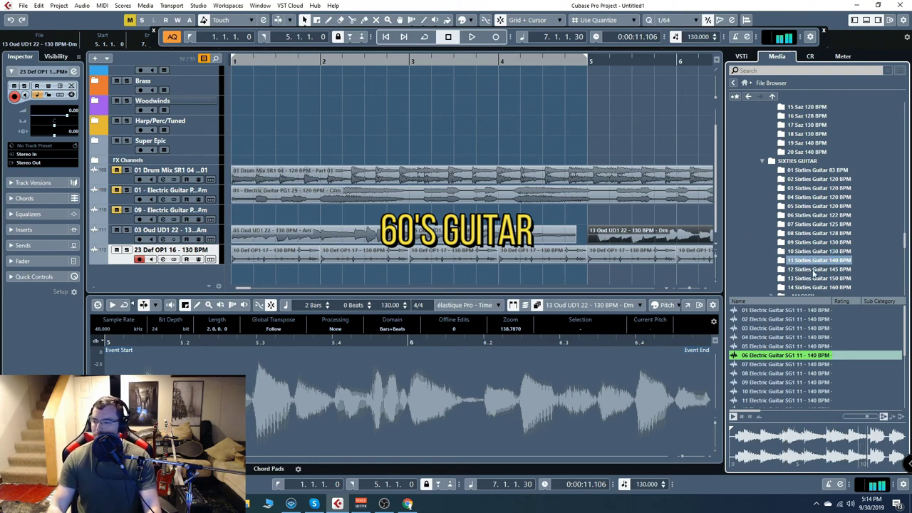
Step: Open the 12 Sixties Guitar 145 BPM folder, audition its 11 Electric Guitar SG1 12 loop and stop the preview playback
{"action": "left_click", "coordinate": [814, 270]}
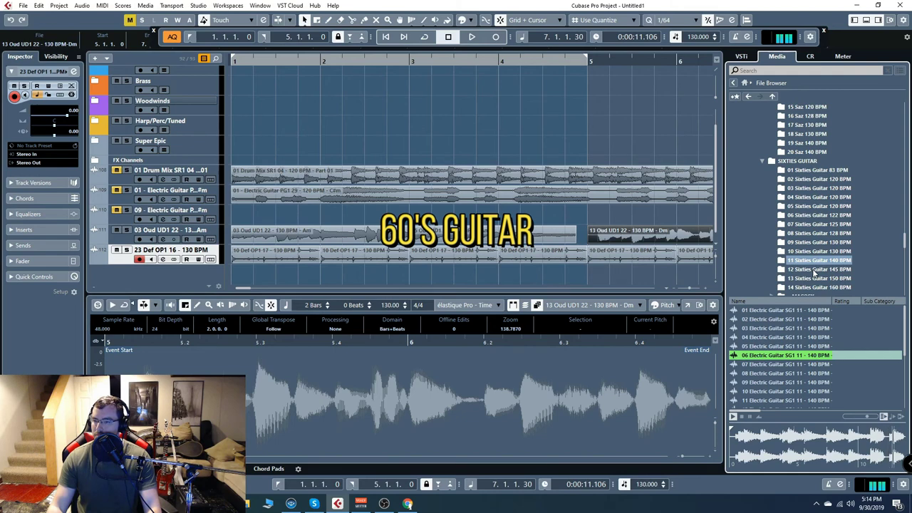
{"action": "left_click", "coordinate": [802, 400]}
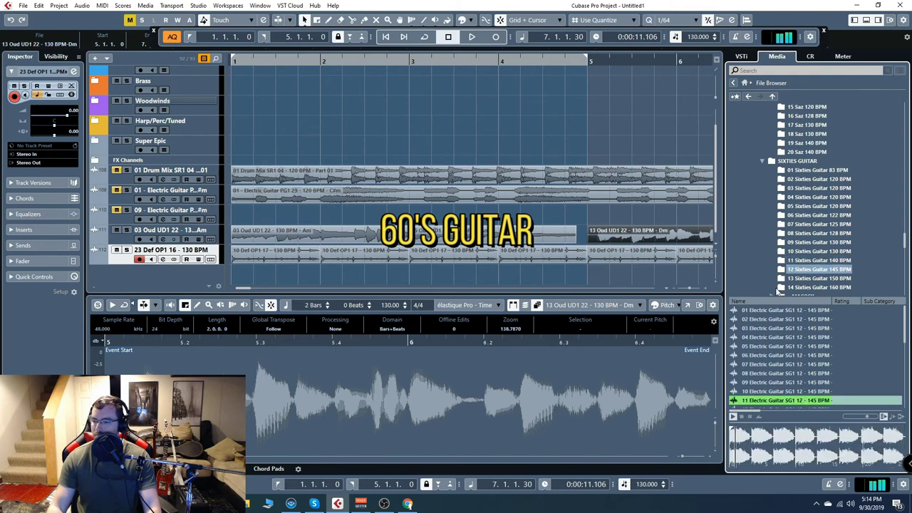
{"action": "scroll", "coordinate": [770, 260], "scroll_direction": "down", "scroll_amount": 1}
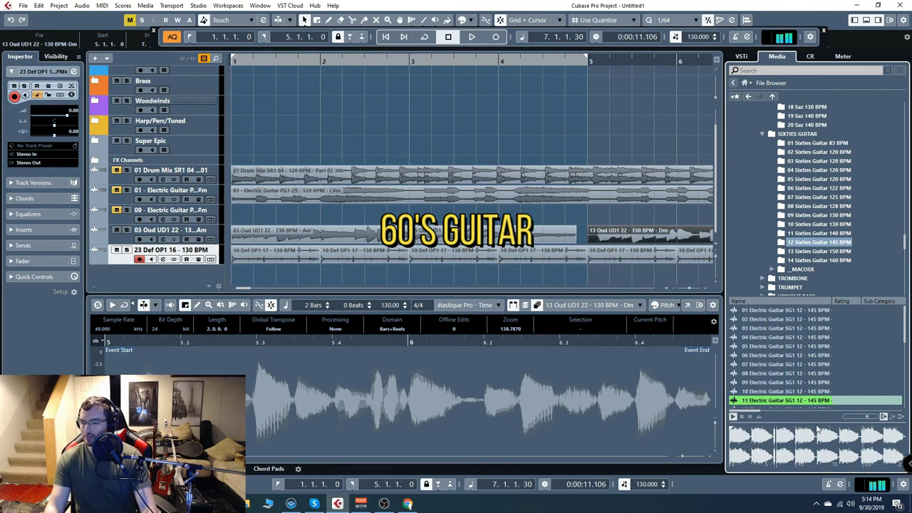
{"action": "left_click", "coordinate": [742, 418]}
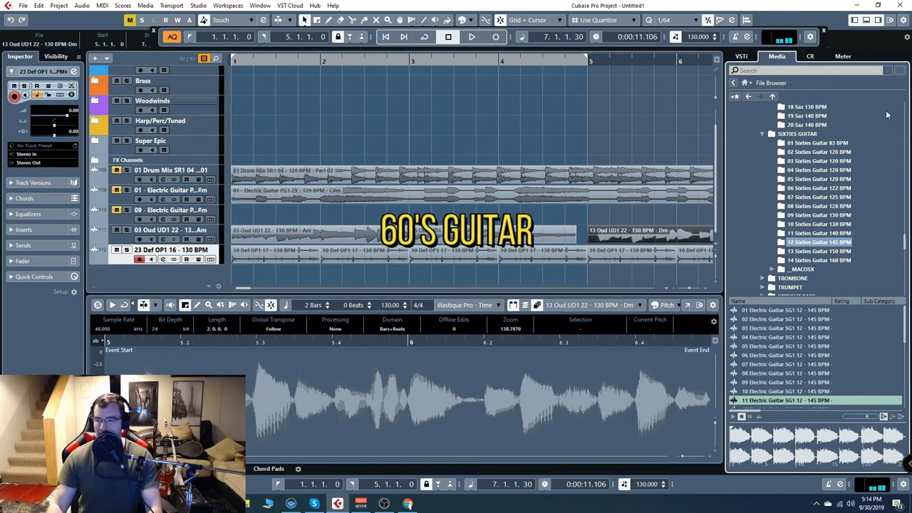
Step: Expand TROMBONE, open the 08 Trombone 86 BPM folder and audition its 06 Trombone TB1 08 loop in B
{"action": "scroll", "coordinate": [842, 227], "scroll_direction": "down", "scroll_amount": 2}
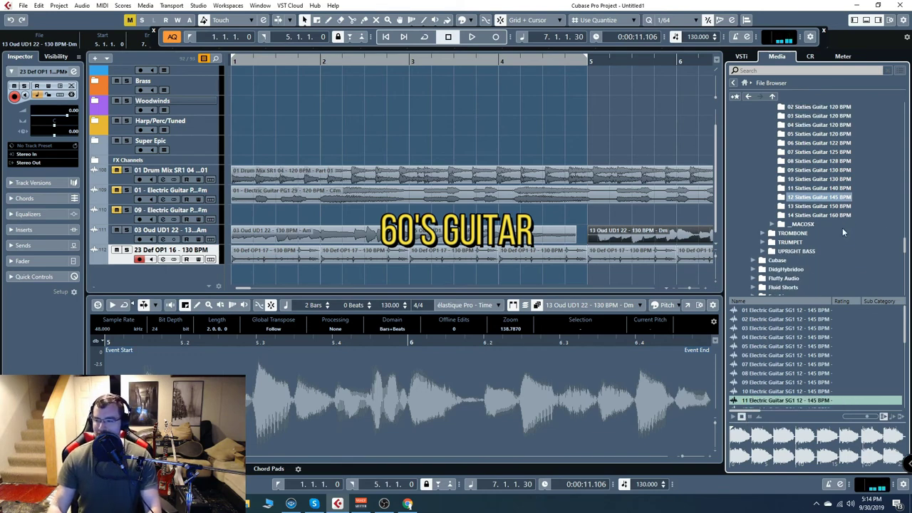
{"action": "left_click", "coordinate": [762, 233]}
{"action": "scroll", "coordinate": [840, 214], "scroll_direction": "down", "scroll_amount": 2}
{"action": "left_click", "coordinate": [812, 251]}
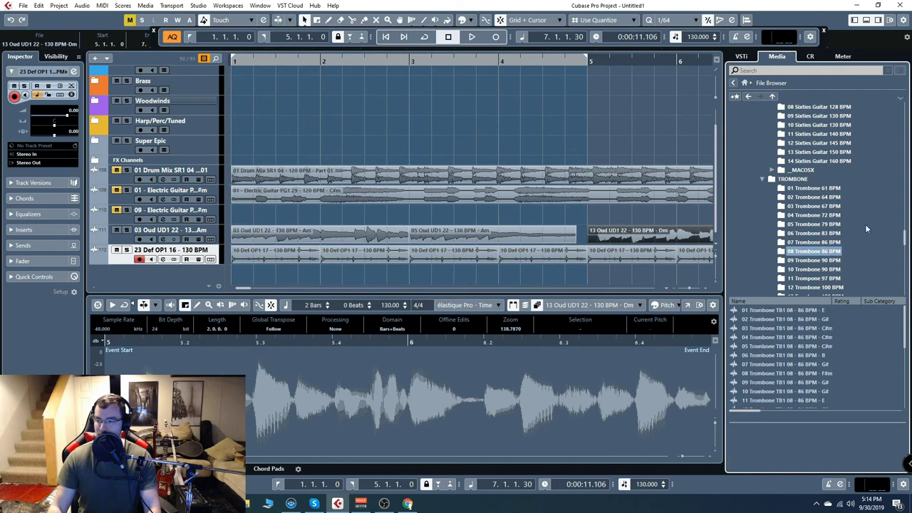
{"action": "left_click", "coordinate": [803, 355]}
Step: Audition the 18 Trombone TB1 08 loop in G# and the 31 Trombone TB1 08 loop in C#m
{"action": "scroll", "coordinate": [803, 354], "scroll_direction": "down", "scroll_amount": 2}
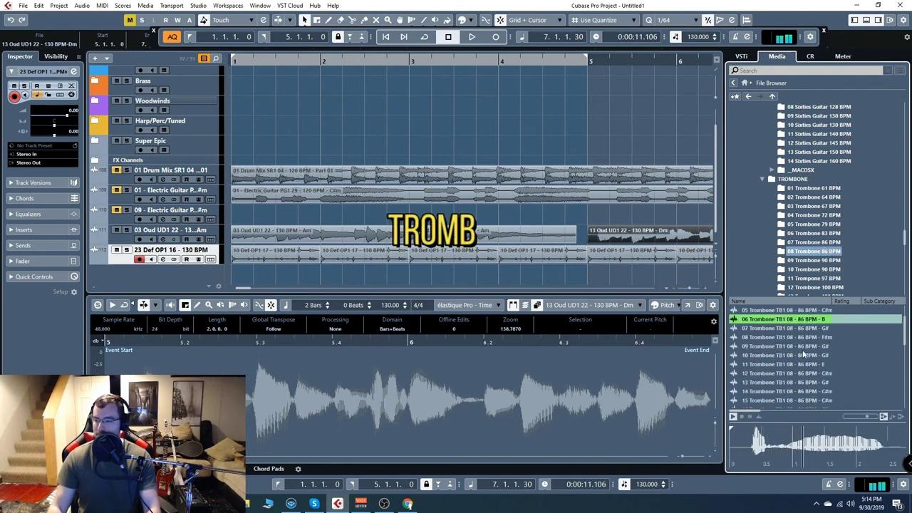
{"action": "scroll", "coordinate": [803, 354], "scroll_direction": "down", "scroll_amount": 3}
{"action": "left_click", "coordinate": [808, 372]}
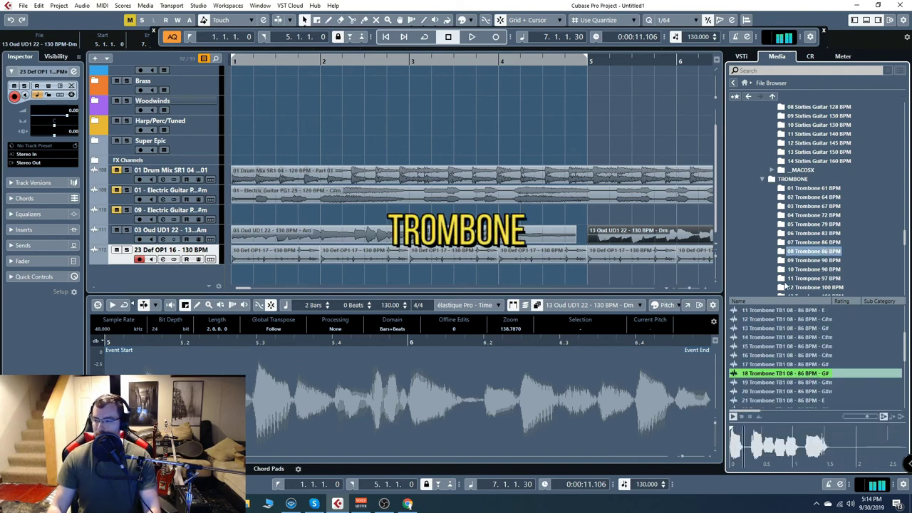
{"action": "scroll", "coordinate": [796, 342], "scroll_direction": "down", "scroll_amount": 6}
{"action": "left_click", "coordinate": [807, 382]}
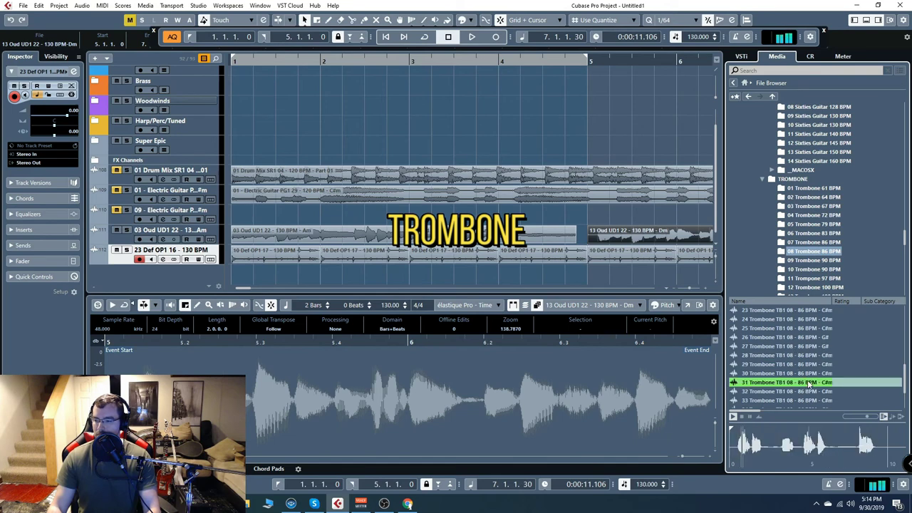
Step: Open the 21 Trombone 120 BPM folder and audition its 29, 25 and 22 Trombone TB1 21 loops
{"action": "scroll", "coordinate": [808, 385], "scroll_direction": "down", "scroll_amount": 3}
{"action": "scroll", "coordinate": [812, 232], "scroll_direction": "down", "scroll_amount": 3}
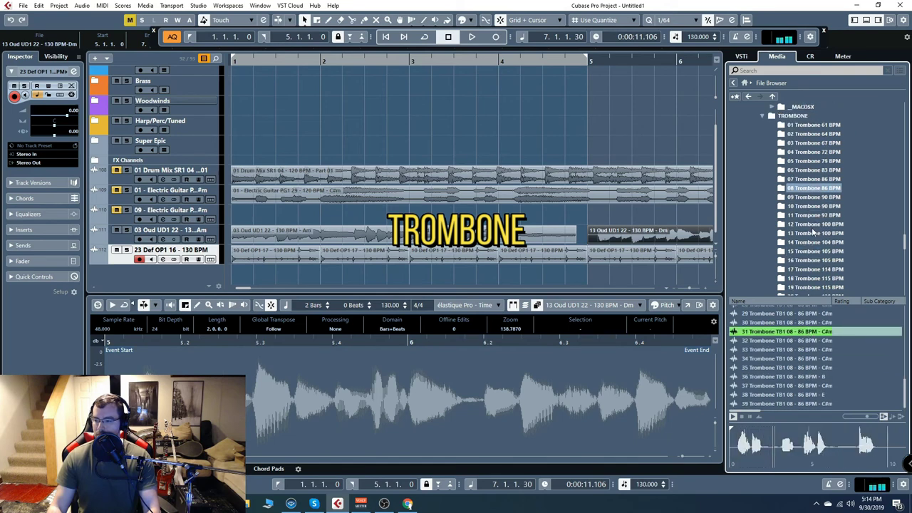
{"action": "scroll", "coordinate": [812, 232], "scroll_direction": "down", "scroll_amount": 3}
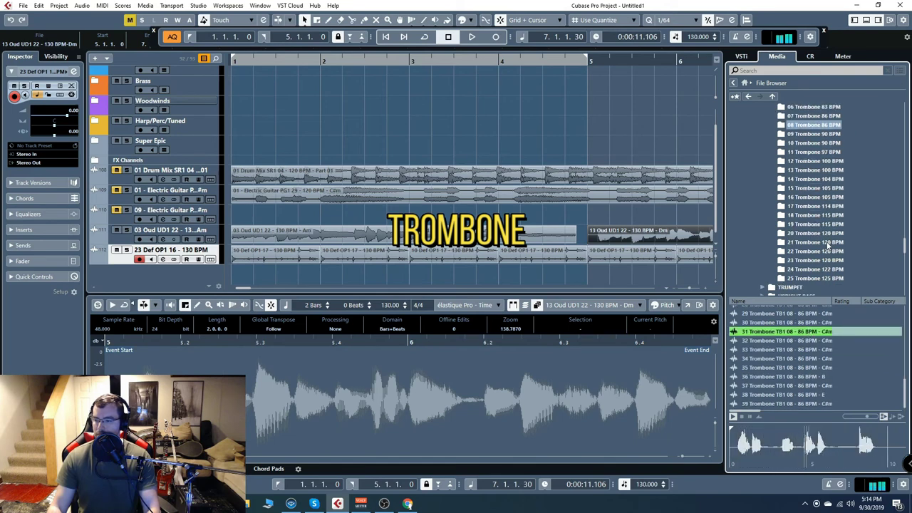
{"action": "left_click", "coordinate": [838, 243]}
{"action": "left_click", "coordinate": [784, 386]}
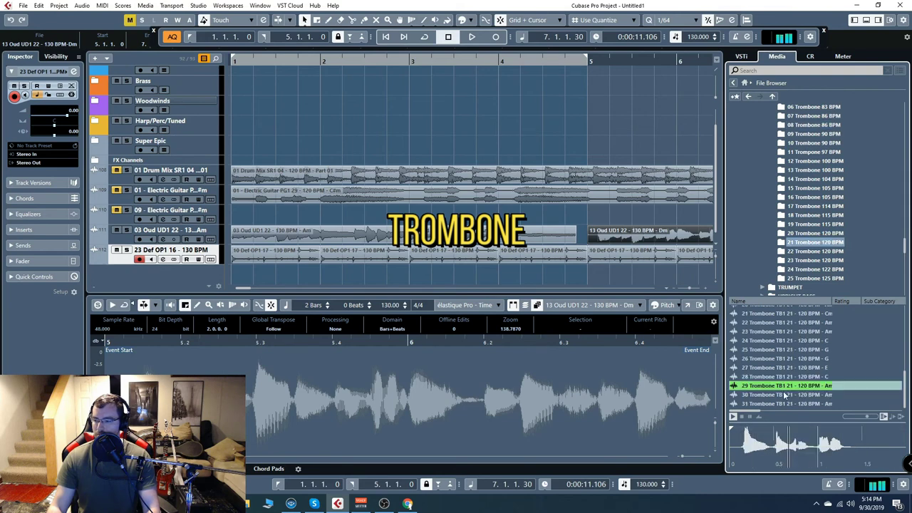
{"action": "left_click", "coordinate": [799, 350]}
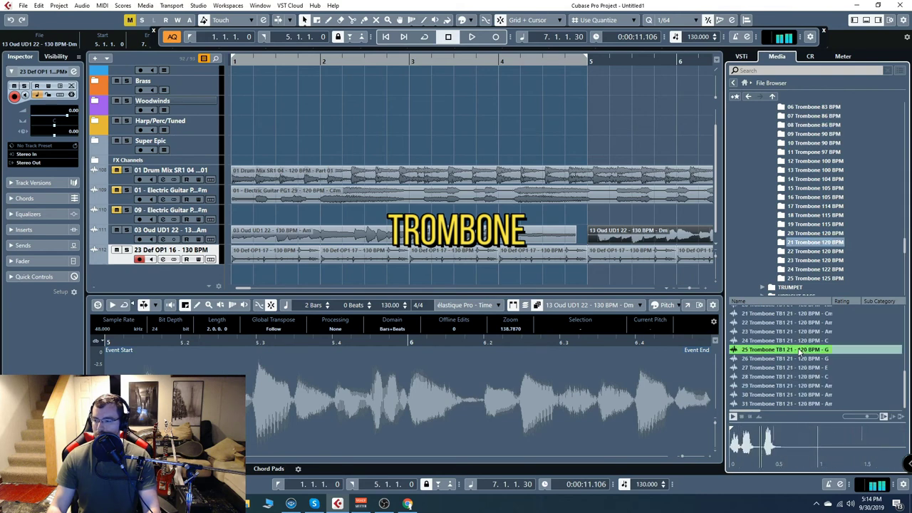
{"action": "left_click", "coordinate": [801, 323]}
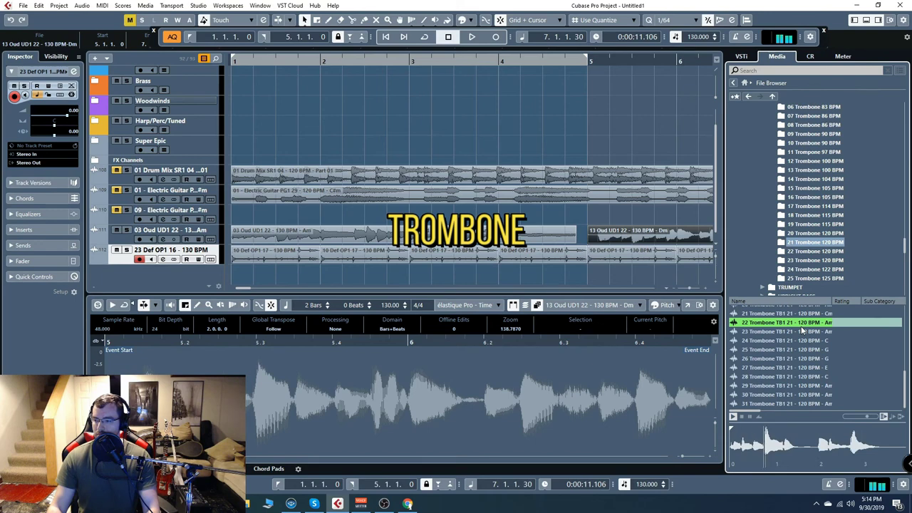
Step: Expand TRUMPET, open the 10 Trumpet 134 BPM folder and audition its 08 Trumpet TP1 10 loop in Cm
{"action": "scroll", "coordinate": [762, 256], "scroll_direction": "down", "scroll_amount": 2}
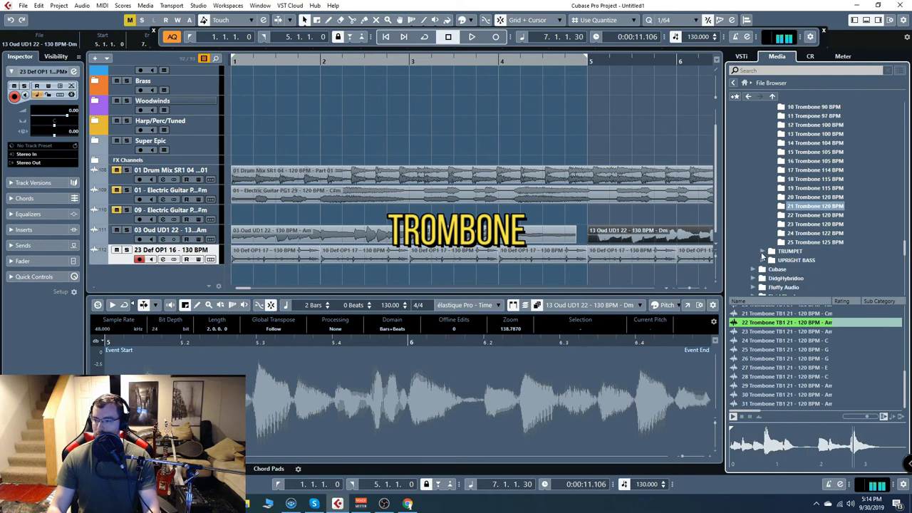
{"action": "left_click", "coordinate": [762, 251]}
{"action": "scroll", "coordinate": [812, 213], "scroll_direction": "down", "scroll_amount": 4}
{"action": "left_click", "coordinate": [812, 260]}
{"action": "left_click", "coordinate": [796, 373]}
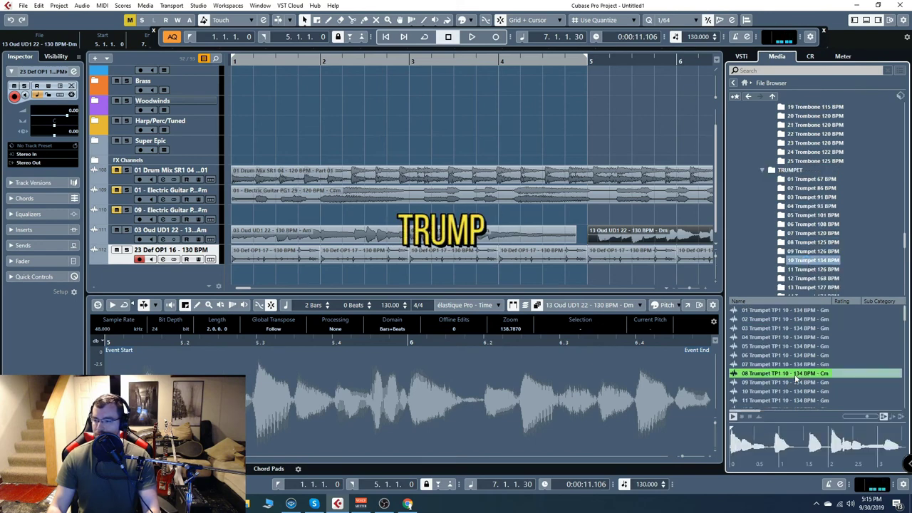
Step: Audition the 23 and 68 Trumpet TP1 10 loops, both in Gm
{"action": "scroll", "coordinate": [797, 363], "scroll_direction": "down", "scroll_amount": 4}
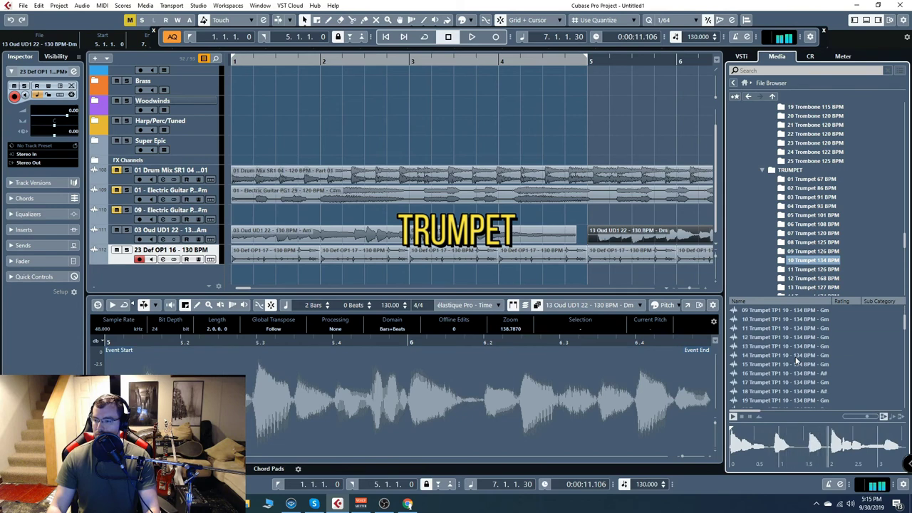
{"action": "scroll", "coordinate": [796, 360], "scroll_direction": "down", "scroll_amount": 4}
{"action": "left_click", "coordinate": [796, 364]}
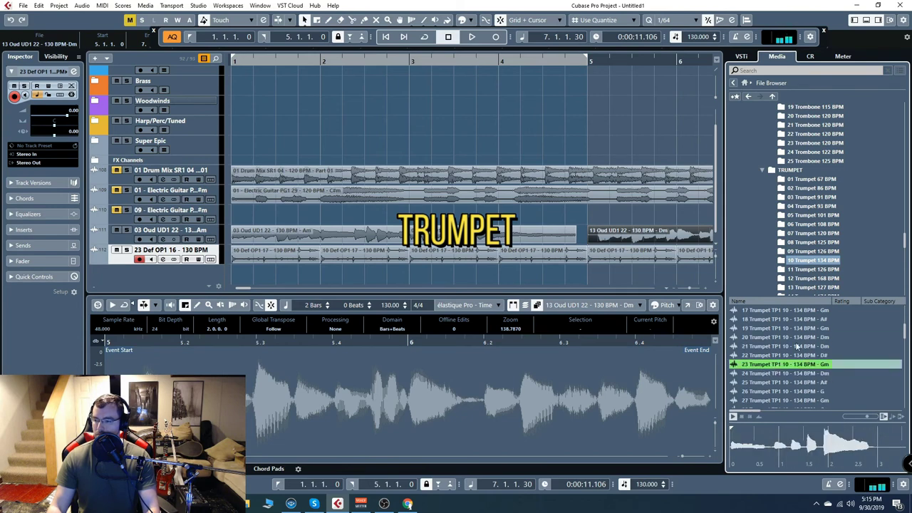
{"action": "scroll", "coordinate": [801, 348], "scroll_direction": "down", "scroll_amount": 15}
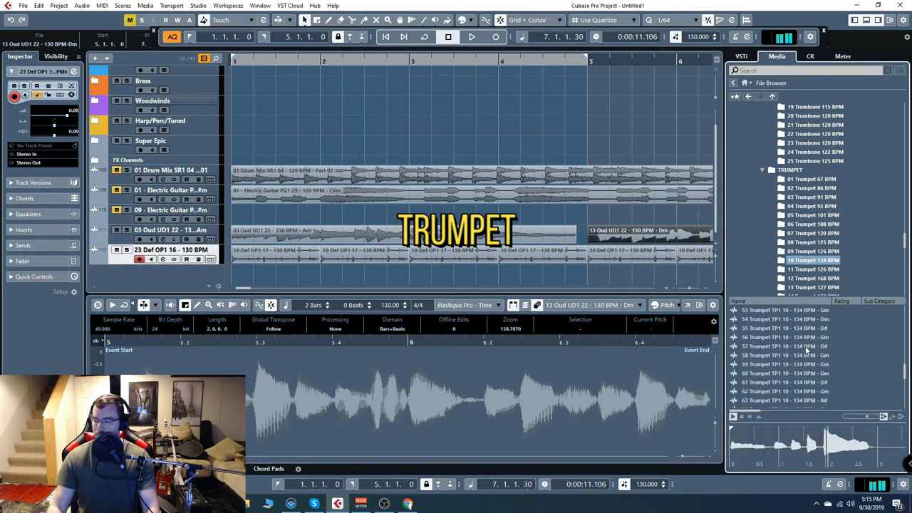
{"action": "scroll", "coordinate": [807, 349], "scroll_direction": "down", "scroll_amount": 4}
{"action": "left_click", "coordinate": [783, 372]}
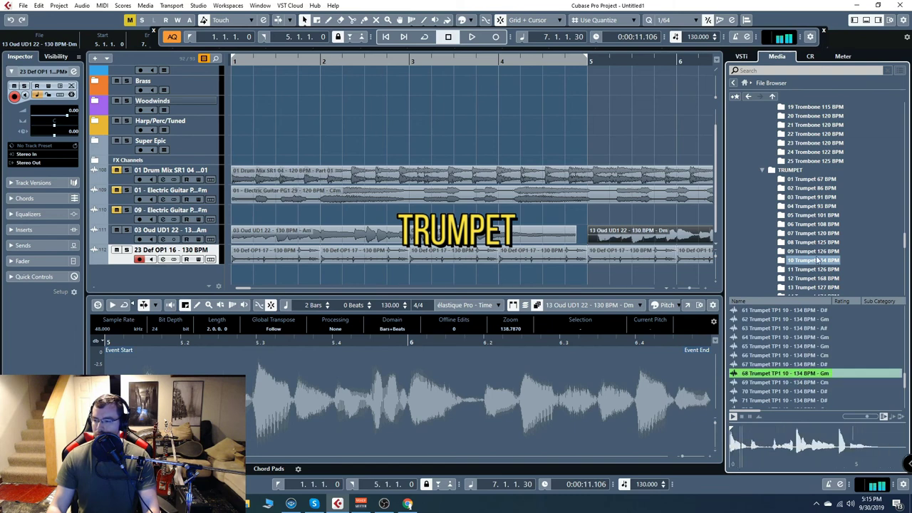
Step: Expand UPRIGHT BASS, open the 12 Upright Bass 110 BPM folder and audition its 06 and 21 Upright Bass UB1 12 loops
{"action": "scroll", "coordinate": [817, 261], "scroll_direction": "down", "scroll_amount": 8}
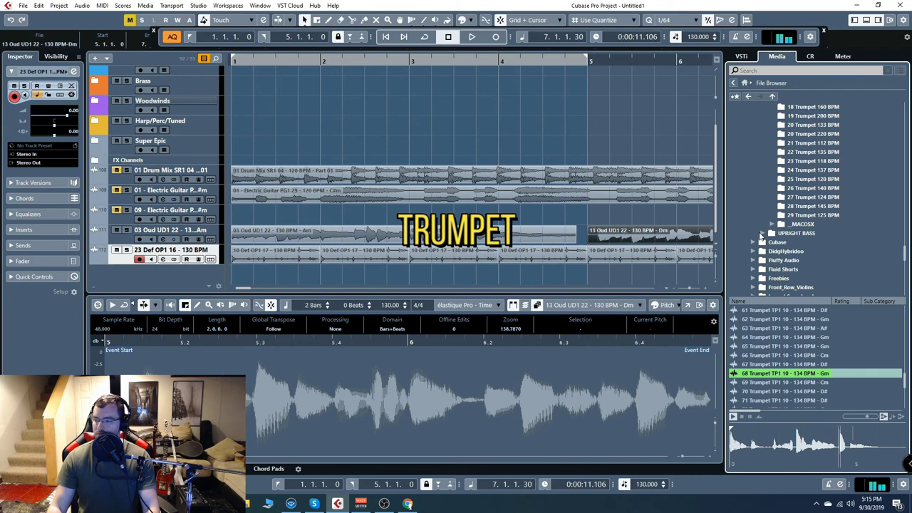
{"action": "left_click", "coordinate": [761, 233]}
{"action": "scroll", "coordinate": [812, 253], "scroll_direction": "down", "scroll_amount": 3}
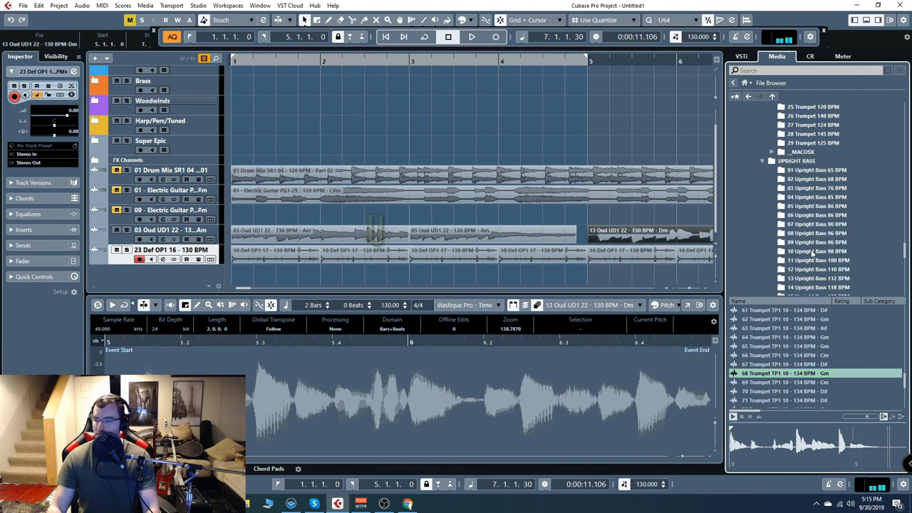
{"action": "scroll", "coordinate": [812, 253], "scroll_direction": "down", "scroll_amount": 3}
{"action": "left_click", "coordinate": [817, 197]}
{"action": "left_click", "coordinate": [815, 355]}
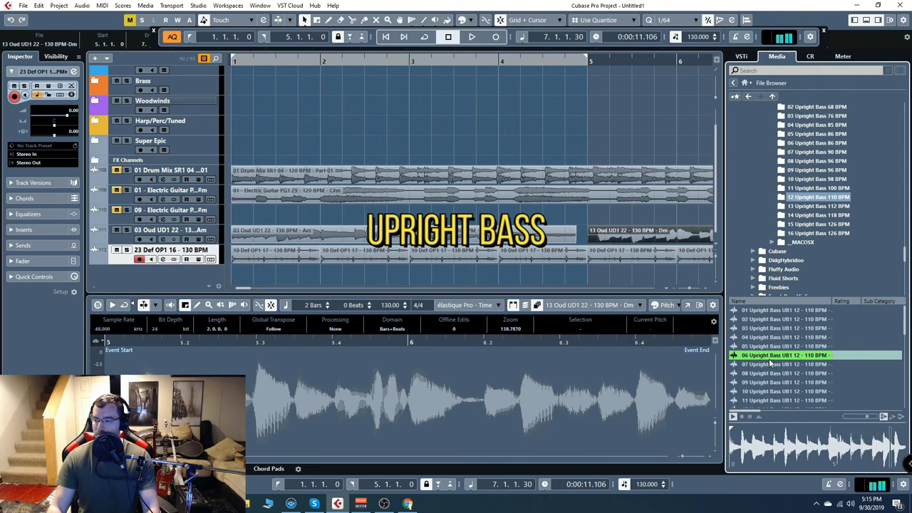
{"action": "scroll", "coordinate": [780, 356], "scroll_direction": "down", "scroll_amount": 4}
{"action": "left_click", "coordinate": [792, 383]}
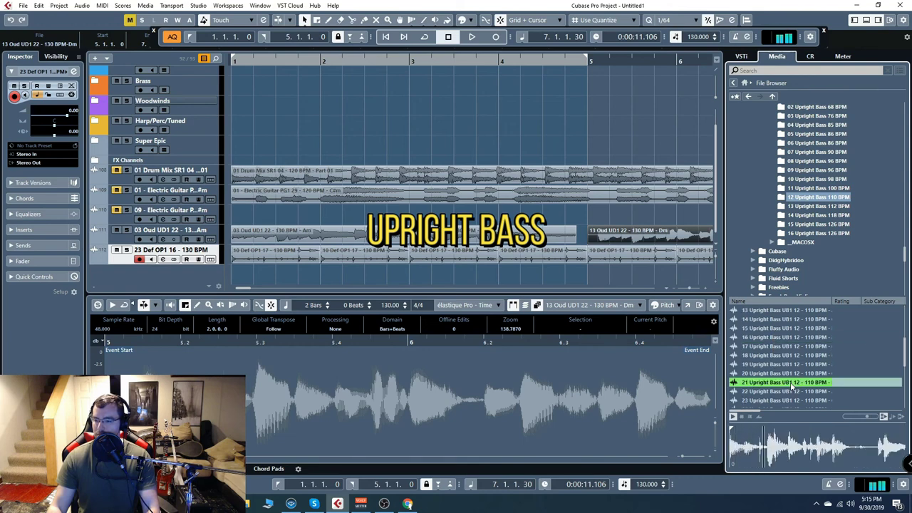
{"action": "scroll", "coordinate": [790, 384], "scroll_direction": "down", "scroll_amount": 5}
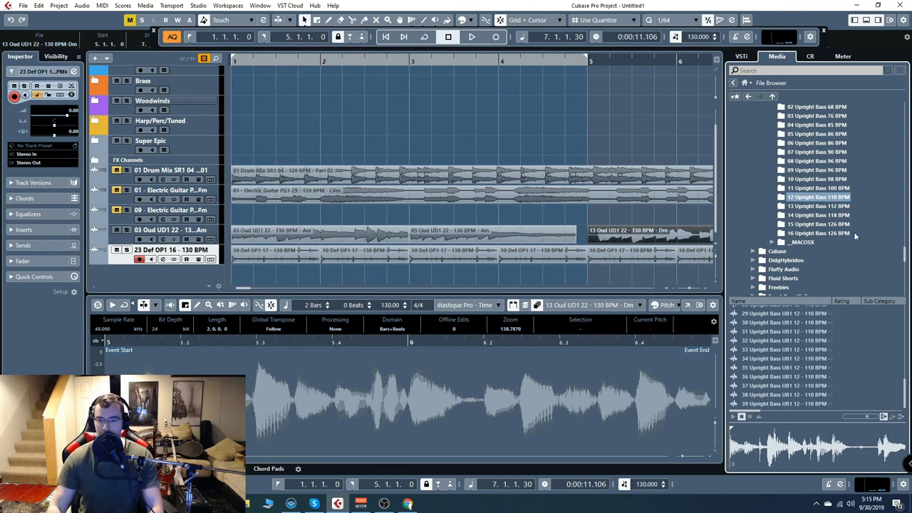
Step: Collapse the TROMBONE, SIXTIES GUITAR and SAZ folders in the Cohesion library tree
{"action": "scroll", "coordinate": [784, 213], "scroll_direction": "up", "scroll_amount": 10}
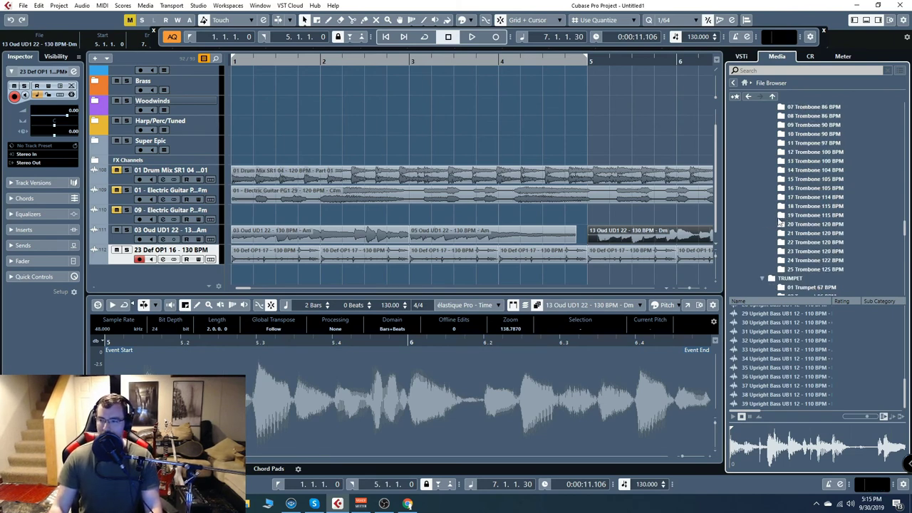
{"action": "scroll", "coordinate": [780, 223], "scroll_direction": "up", "scroll_amount": 3}
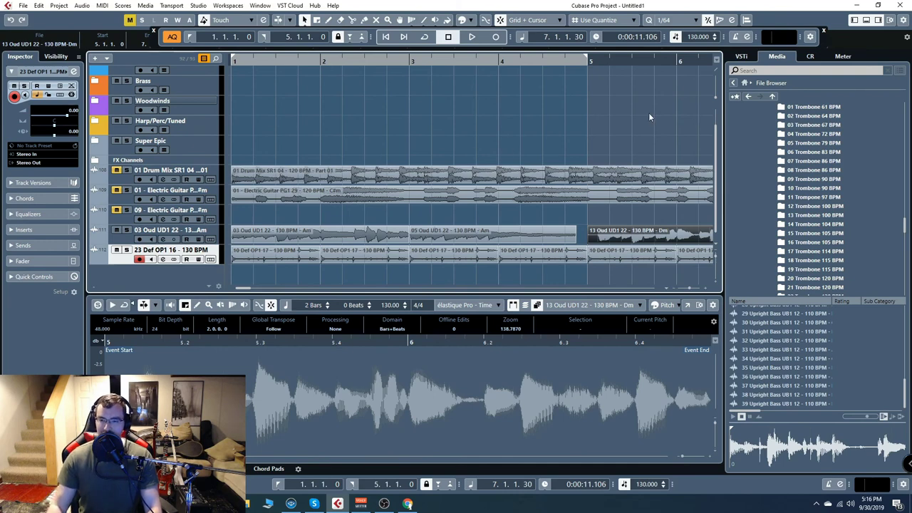
{"action": "scroll", "coordinate": [812, 218], "scroll_direction": "up", "scroll_amount": 4}
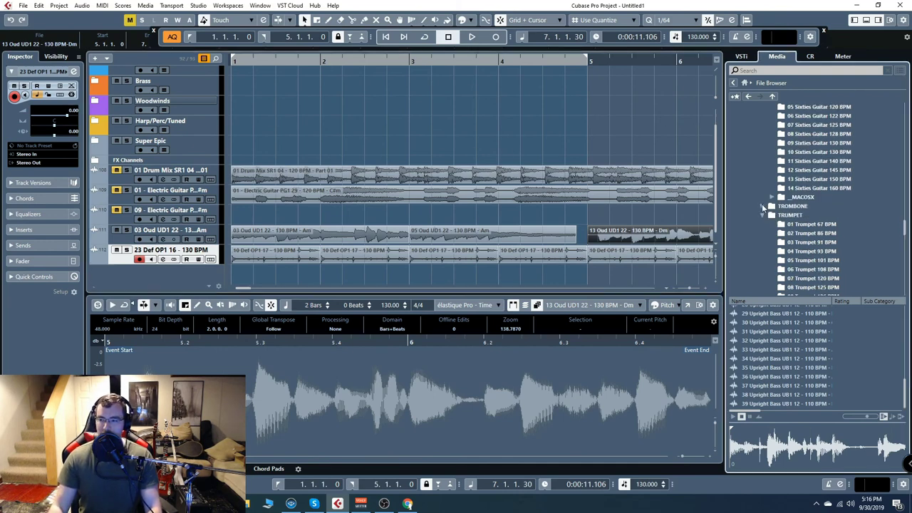
{"action": "left_click", "coordinate": [762, 205]}
{"action": "left_click", "coordinate": [761, 180]}
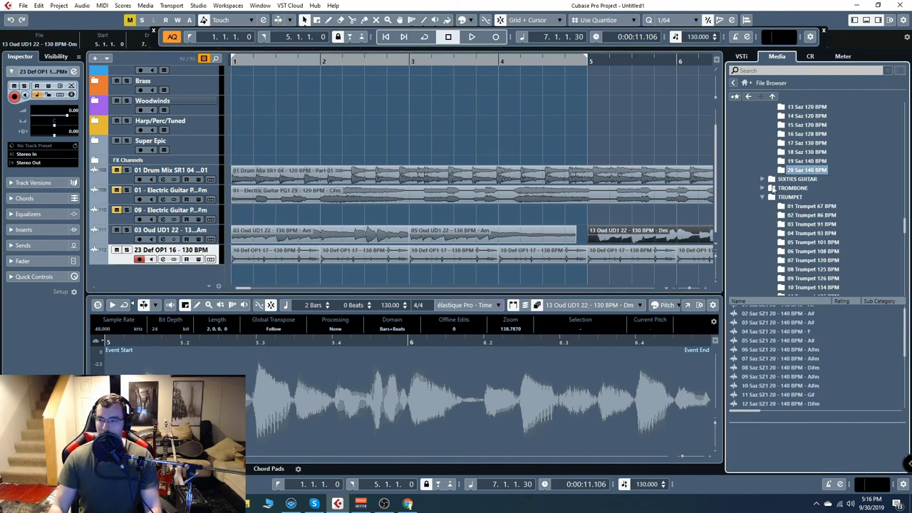
{"action": "scroll", "coordinate": [761, 176], "scroll_direction": "up", "scroll_amount": 7}
{"action": "left_click", "coordinate": [762, 171]}
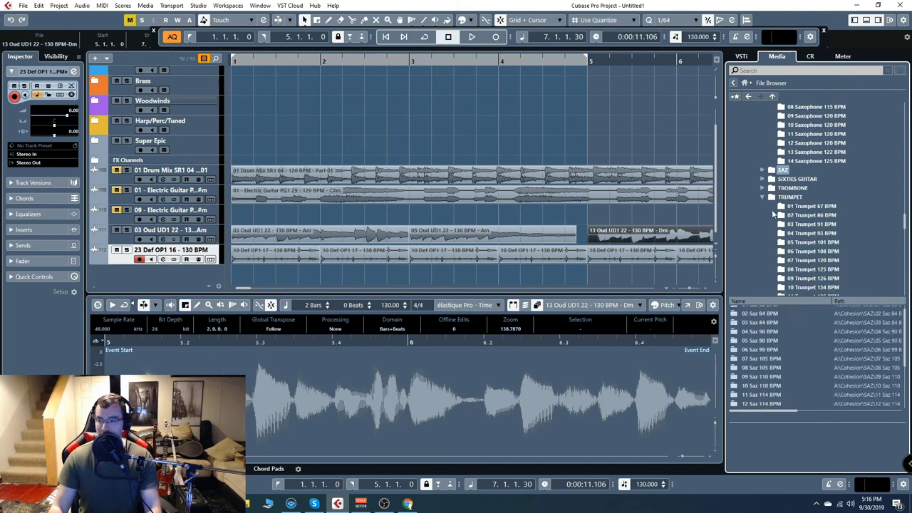
Step: Collapse the TRUMPET, UPRIGHT BASS, SAXOPHONE and ROCK DRUMS folders in the Cohesion library tree
{"action": "left_click", "coordinate": [761, 198]}
{"action": "left_click", "coordinate": [761, 134]}
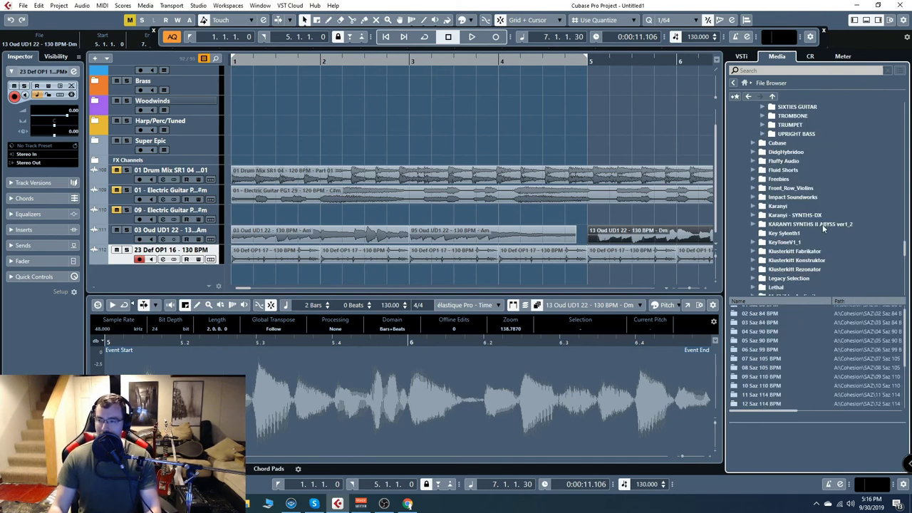
{"action": "scroll", "coordinate": [819, 219], "scroll_direction": "up", "scroll_amount": 5}
{"action": "left_click", "coordinate": [762, 171]}
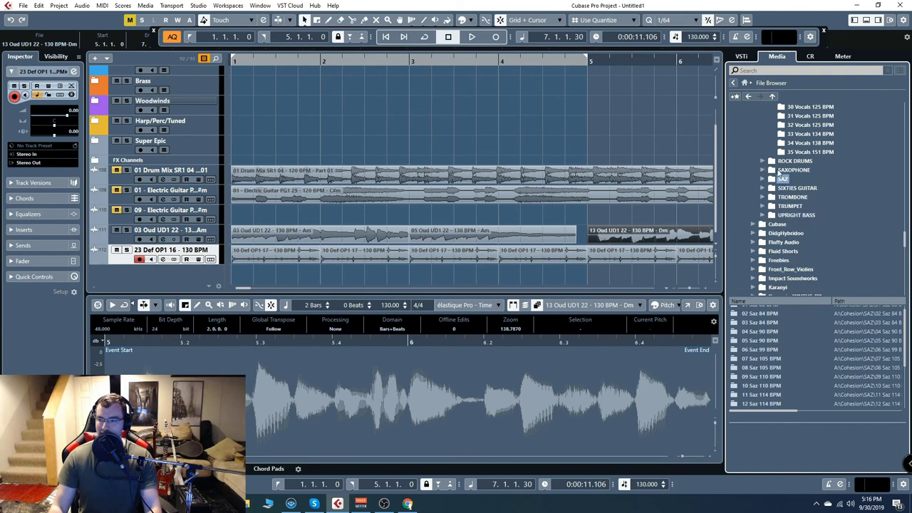
Step: Collapse the POP VOCALS and POP GUITAR folders in the Cohesion library tree
{"action": "scroll", "coordinate": [789, 193], "scroll_direction": "up", "scroll_amount": 12}
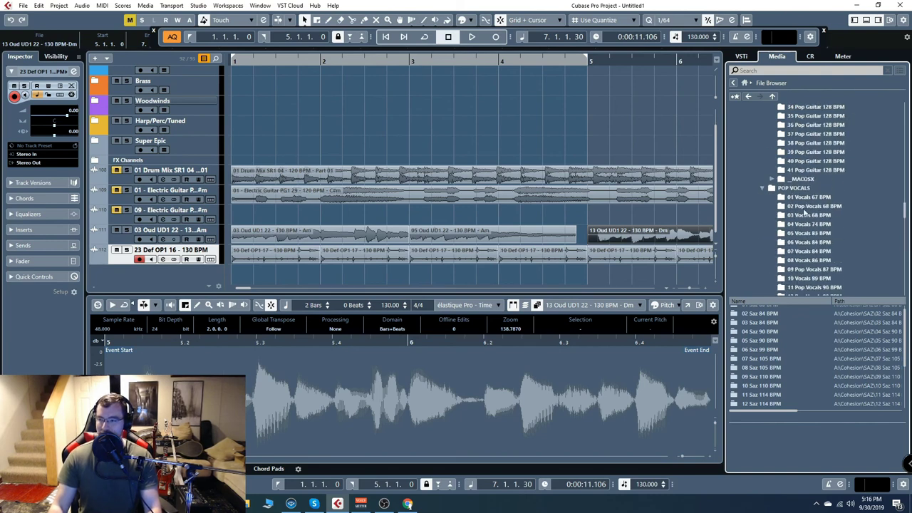
{"action": "left_click", "coordinate": [760, 197]}
{"action": "scroll", "coordinate": [806, 164], "scroll_direction": "up", "scroll_amount": 10}
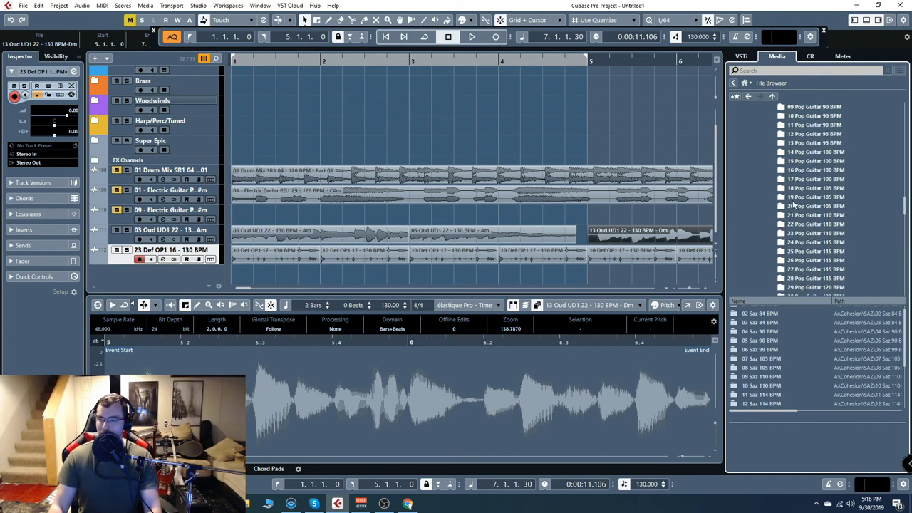
{"action": "scroll", "coordinate": [809, 165], "scroll_direction": "up", "scroll_amount": 4}
{"action": "left_click", "coordinate": [762, 179]}
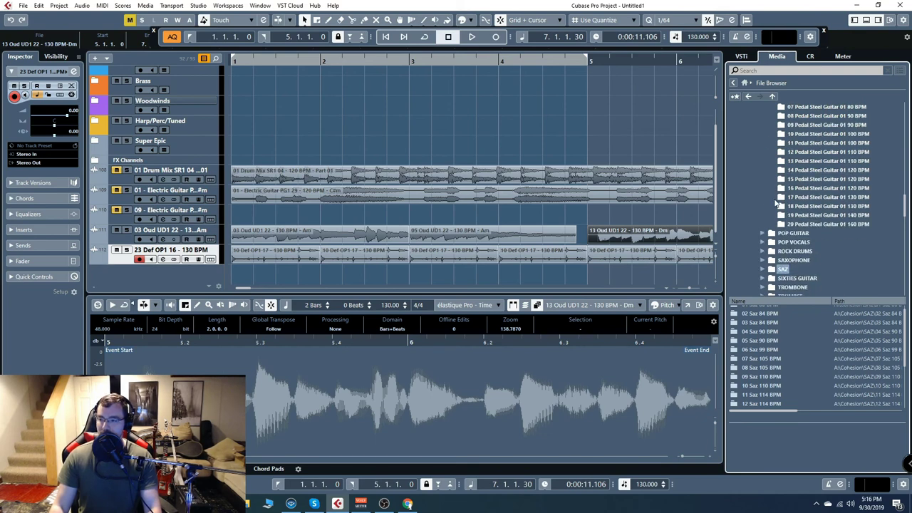
Step: Collapse the PEDAL STEEL GUITAR and OUD folders and bring the full list of Cohesion instrument folders into view
{"action": "scroll", "coordinate": [769, 193], "scroll_direction": "up", "scroll_amount": 6}
{"action": "left_click", "coordinate": [762, 158]}
{"action": "scroll", "coordinate": [781, 203], "scroll_direction": "up", "scroll_amount": 9}
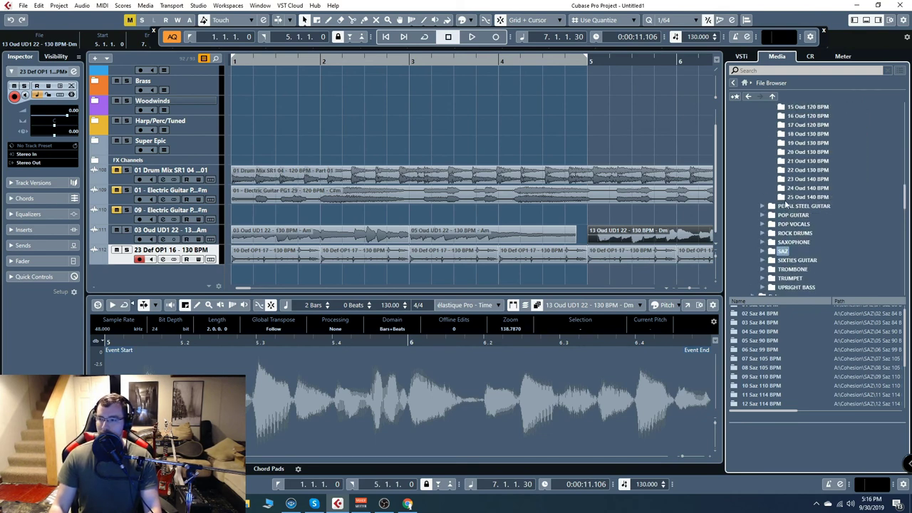
{"action": "left_click", "coordinate": [762, 151]}
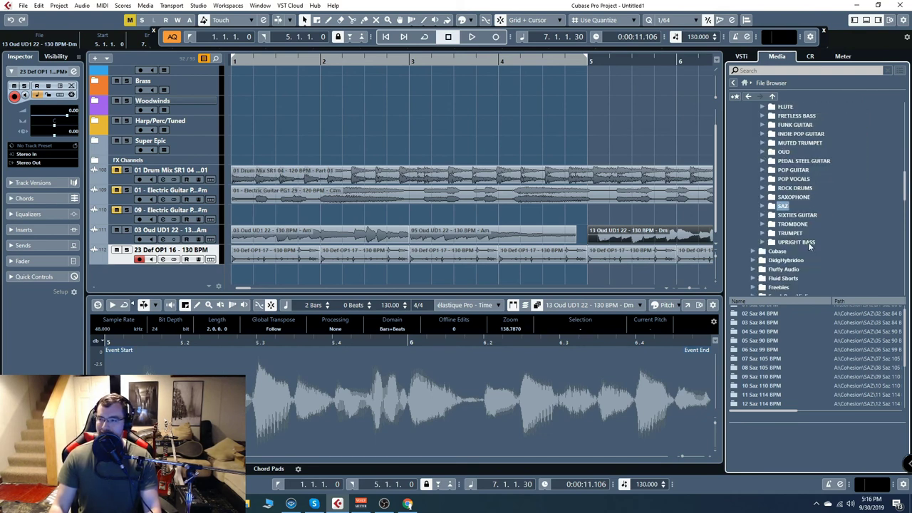
{"action": "scroll", "coordinate": [809, 243], "scroll_direction": "up", "scroll_amount": 5}
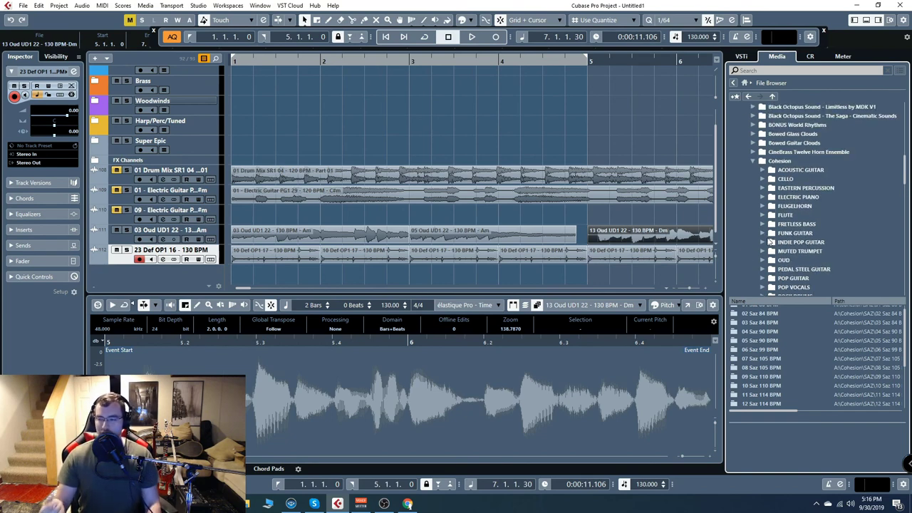
{"action": "scroll", "coordinate": [840, 188], "scroll_direction": "down", "scroll_amount": 2}
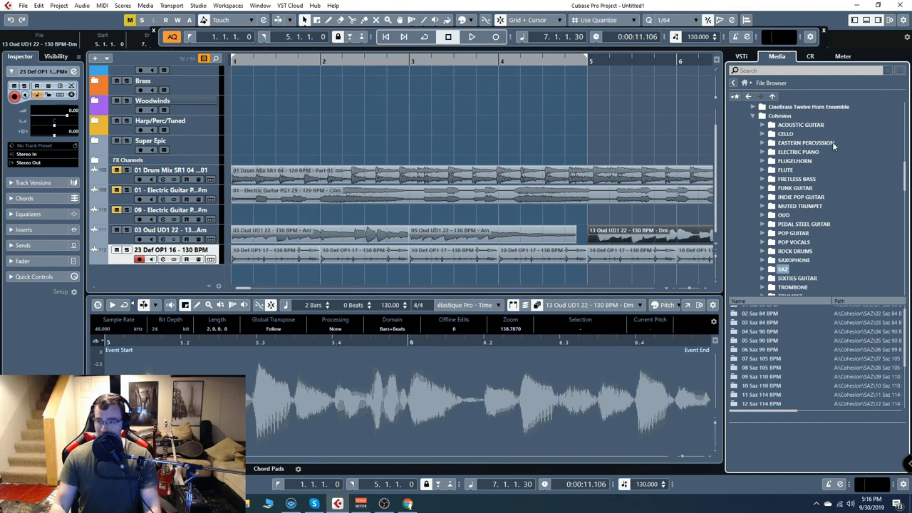